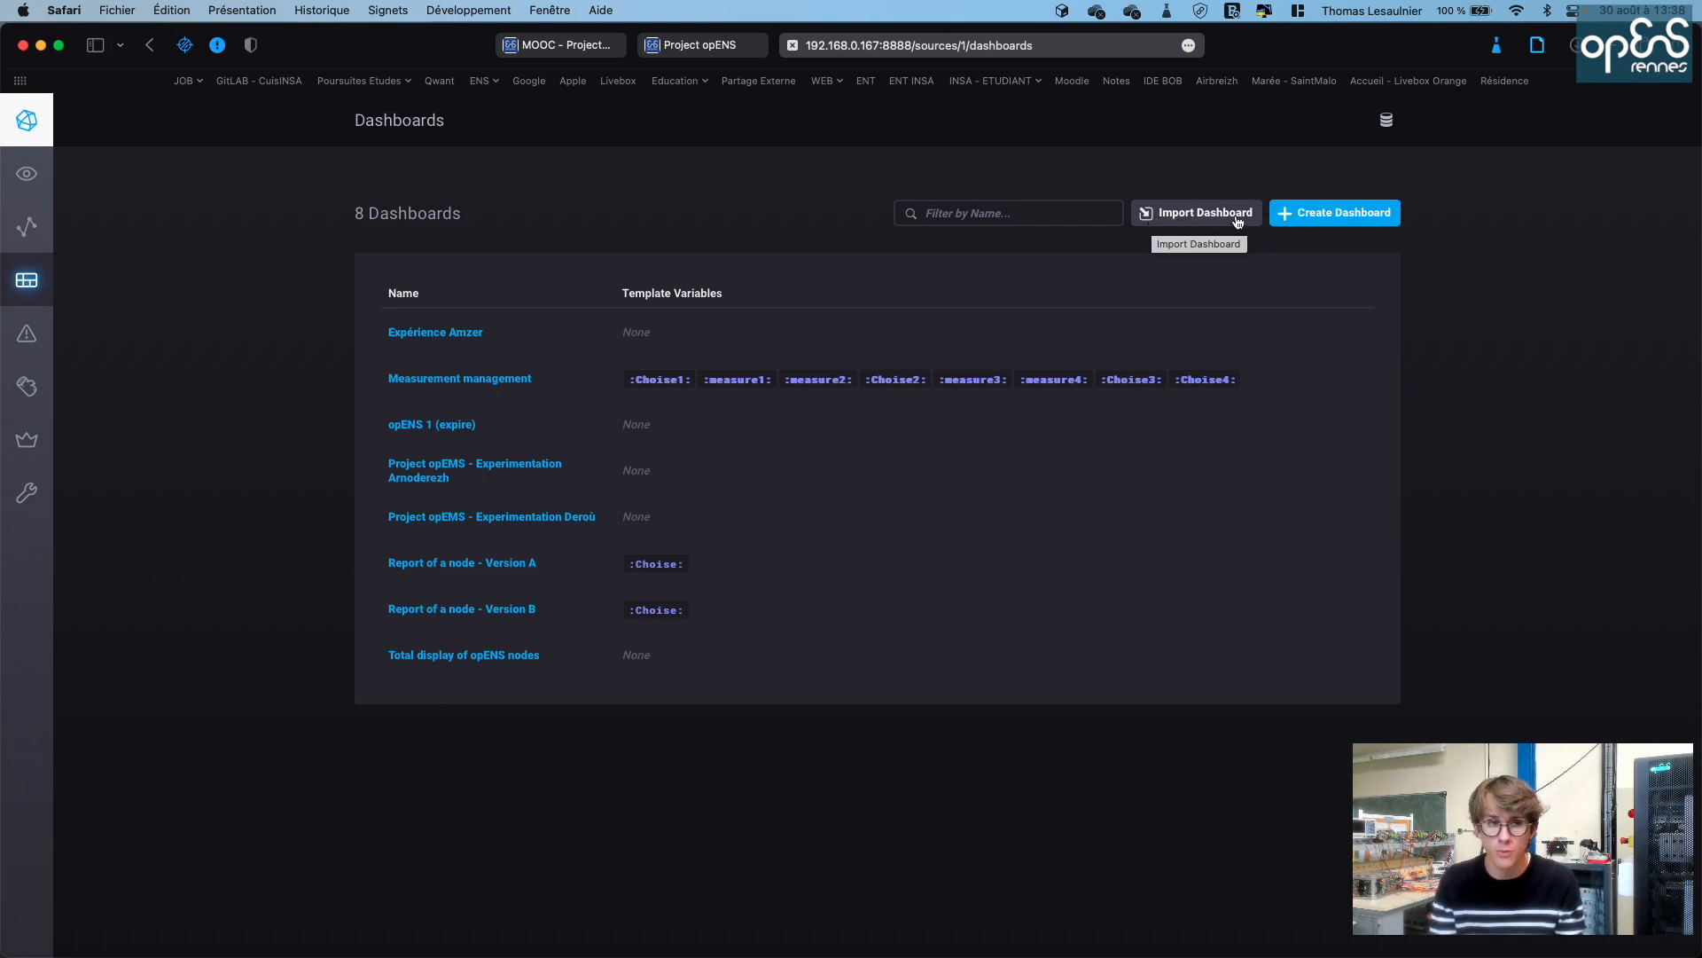
Create a new dashboard and name it "Dashboard - Test"
{"action": "left_click", "coordinate": [1342, 214]}
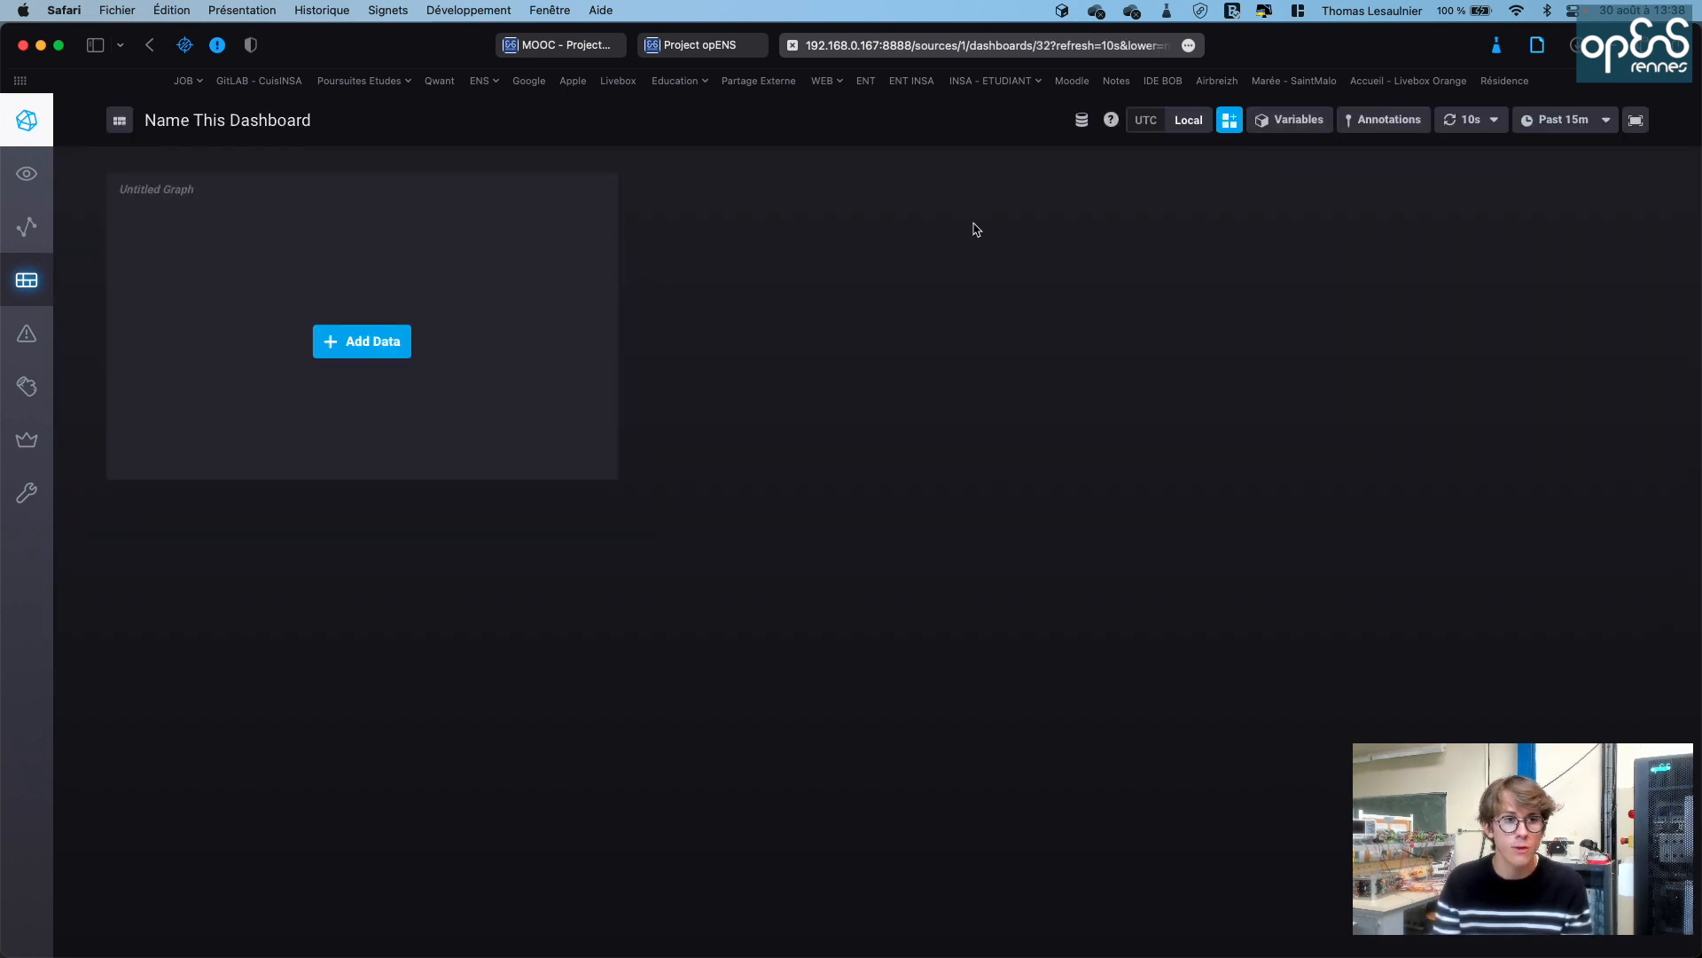
{"action": "left_click", "coordinate": [324, 123]}
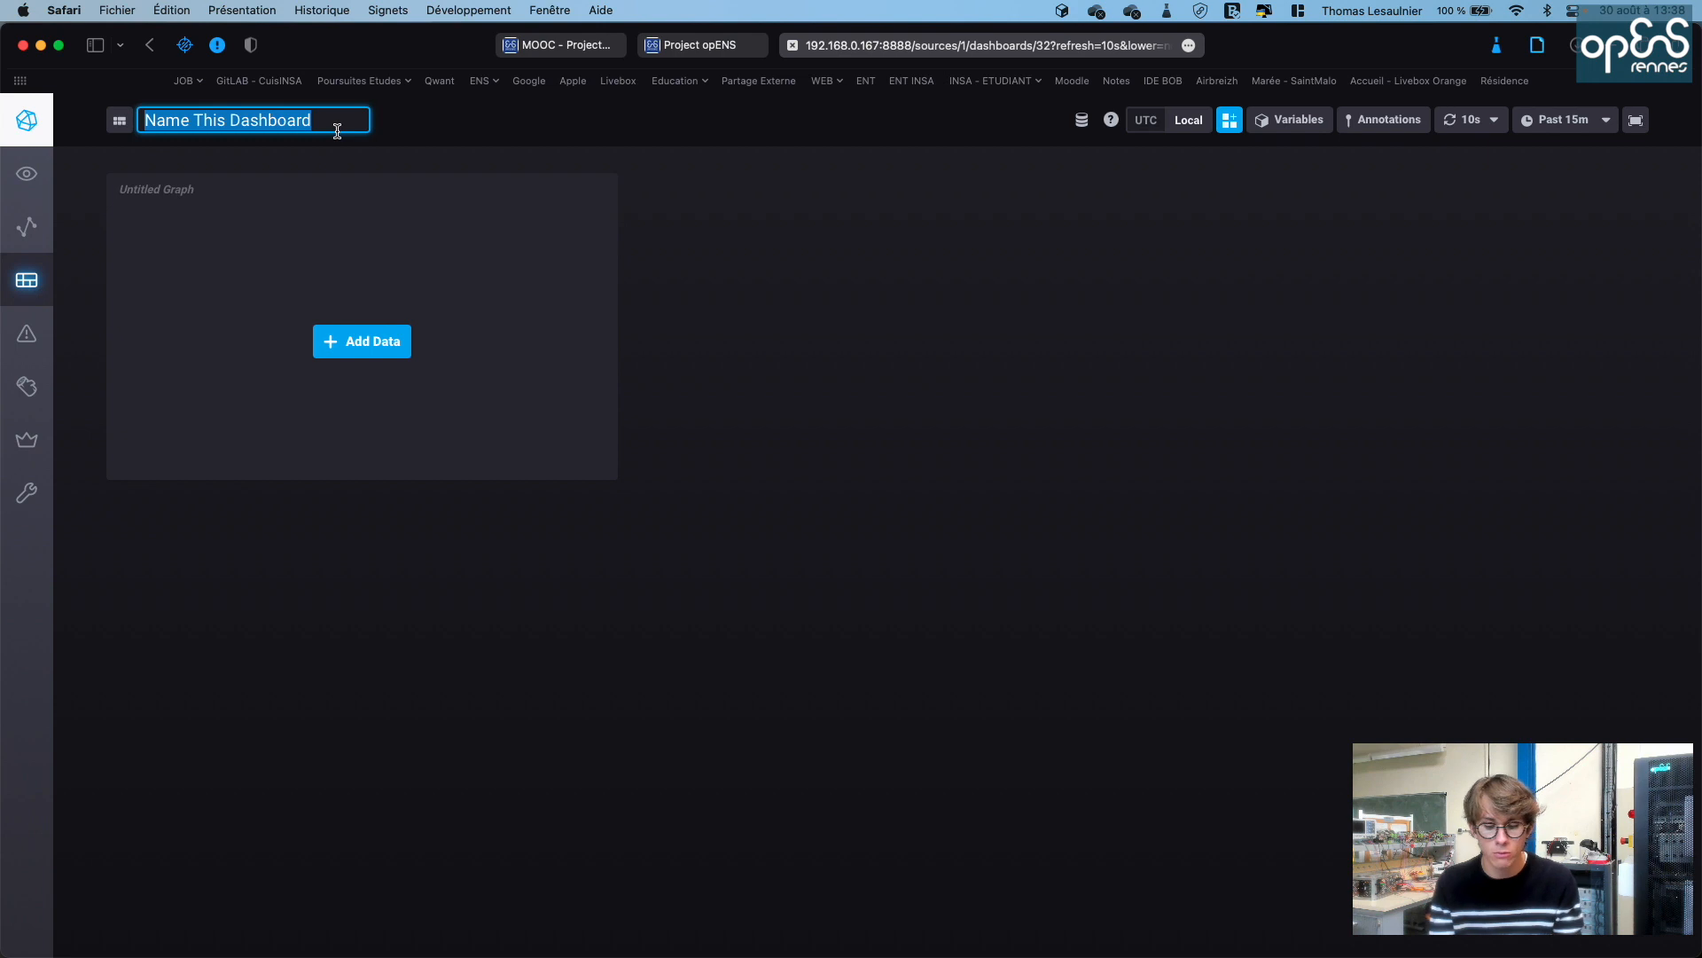
{"action": "left_click", "coordinate": [229, 116]}
{"action": "key", "text": "shift+super+Left"}
{"action": "key", "text": "BackSpace"}
{"action": "type", "text": "- Test"}
{"action": "key", "text": "Return"}
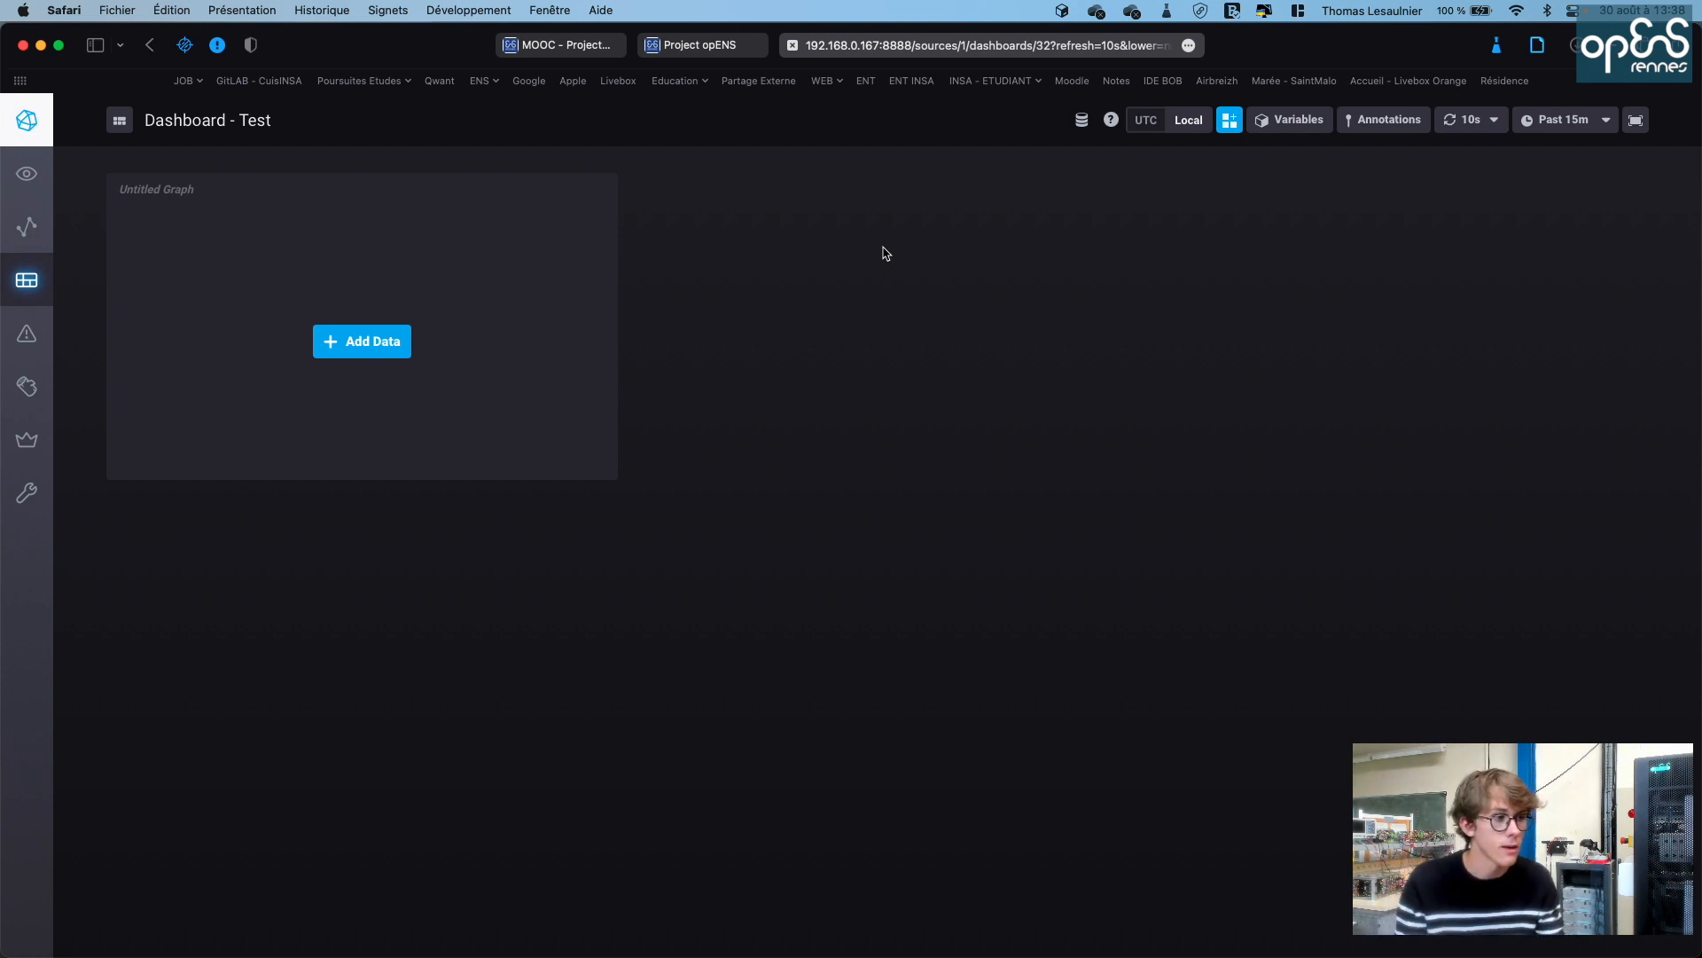
Start a query for the empty graph on opENS.autogen, selecting topics A2, A4 and A5 under mqtt_consumer
{"action": "left_click", "coordinate": [327, 347]}
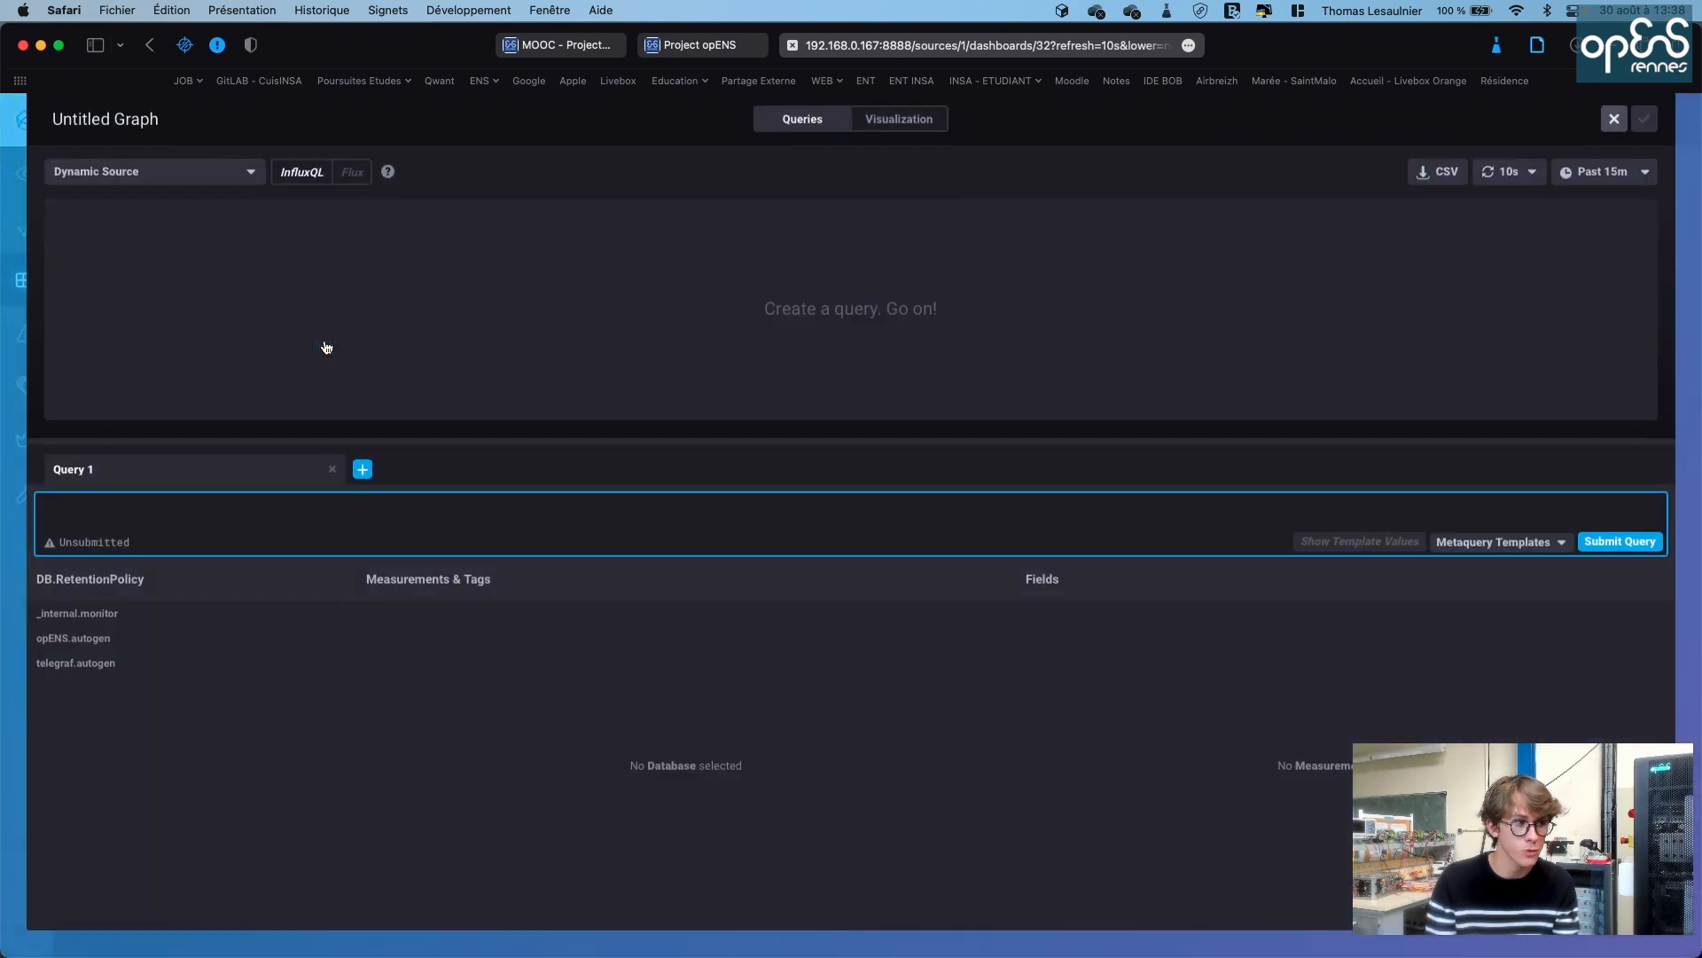
{"action": "left_click", "coordinate": [67, 649]}
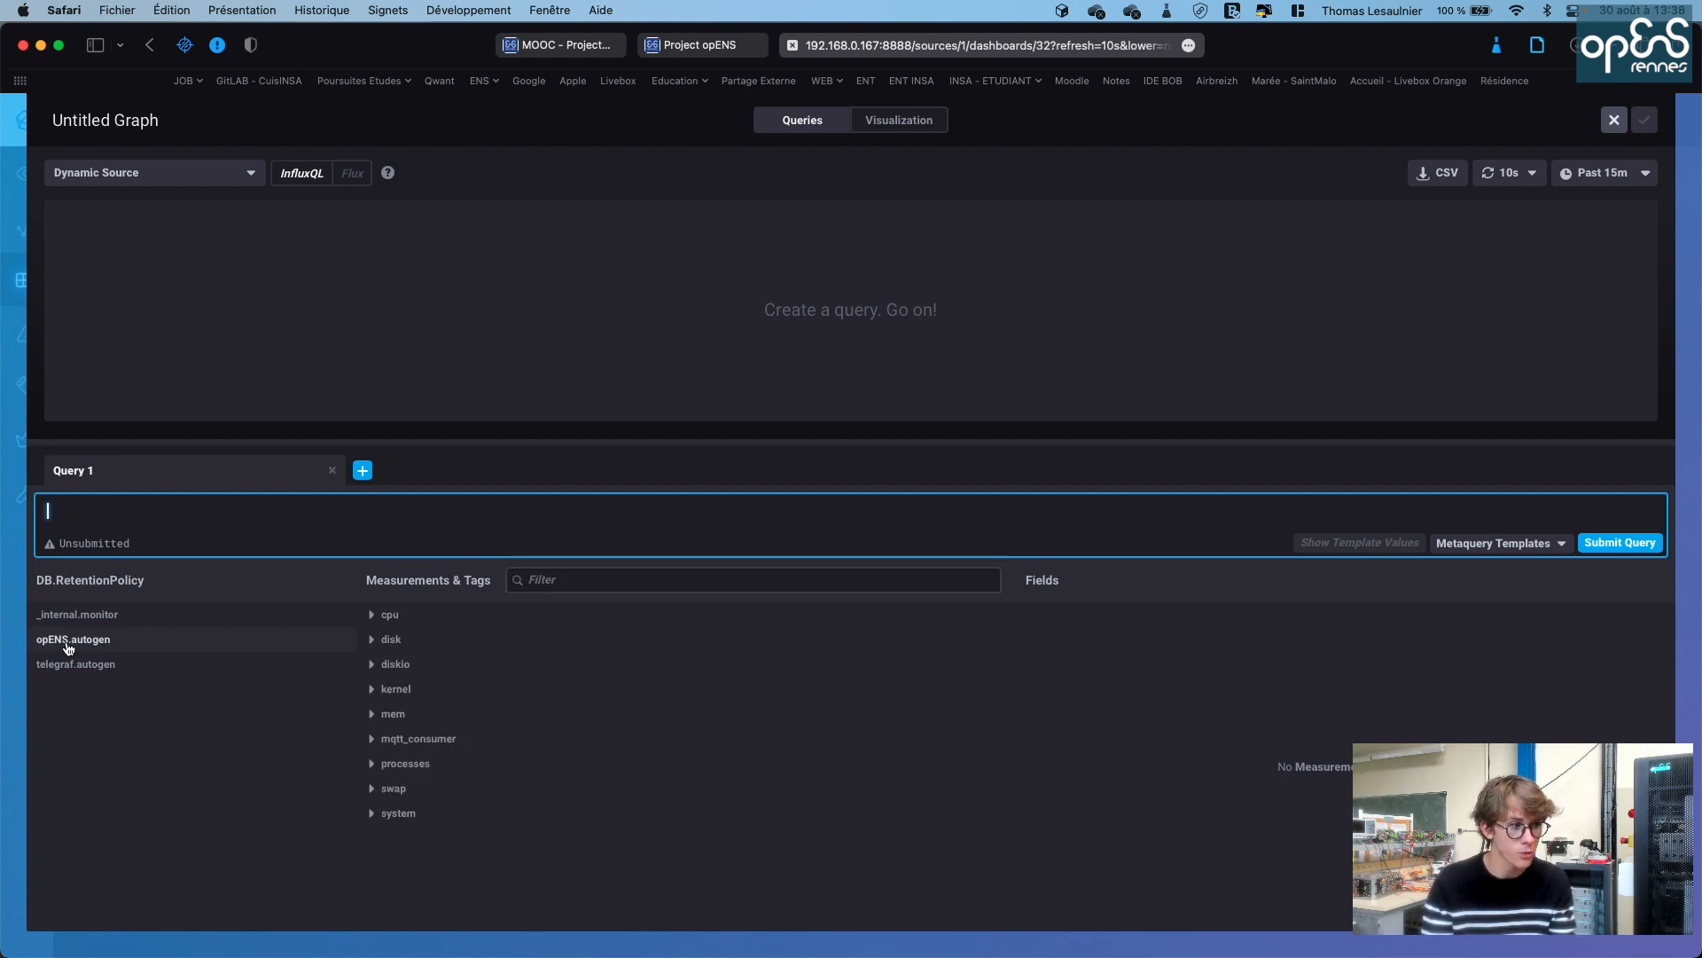
{"action": "left_click", "coordinate": [373, 741]}
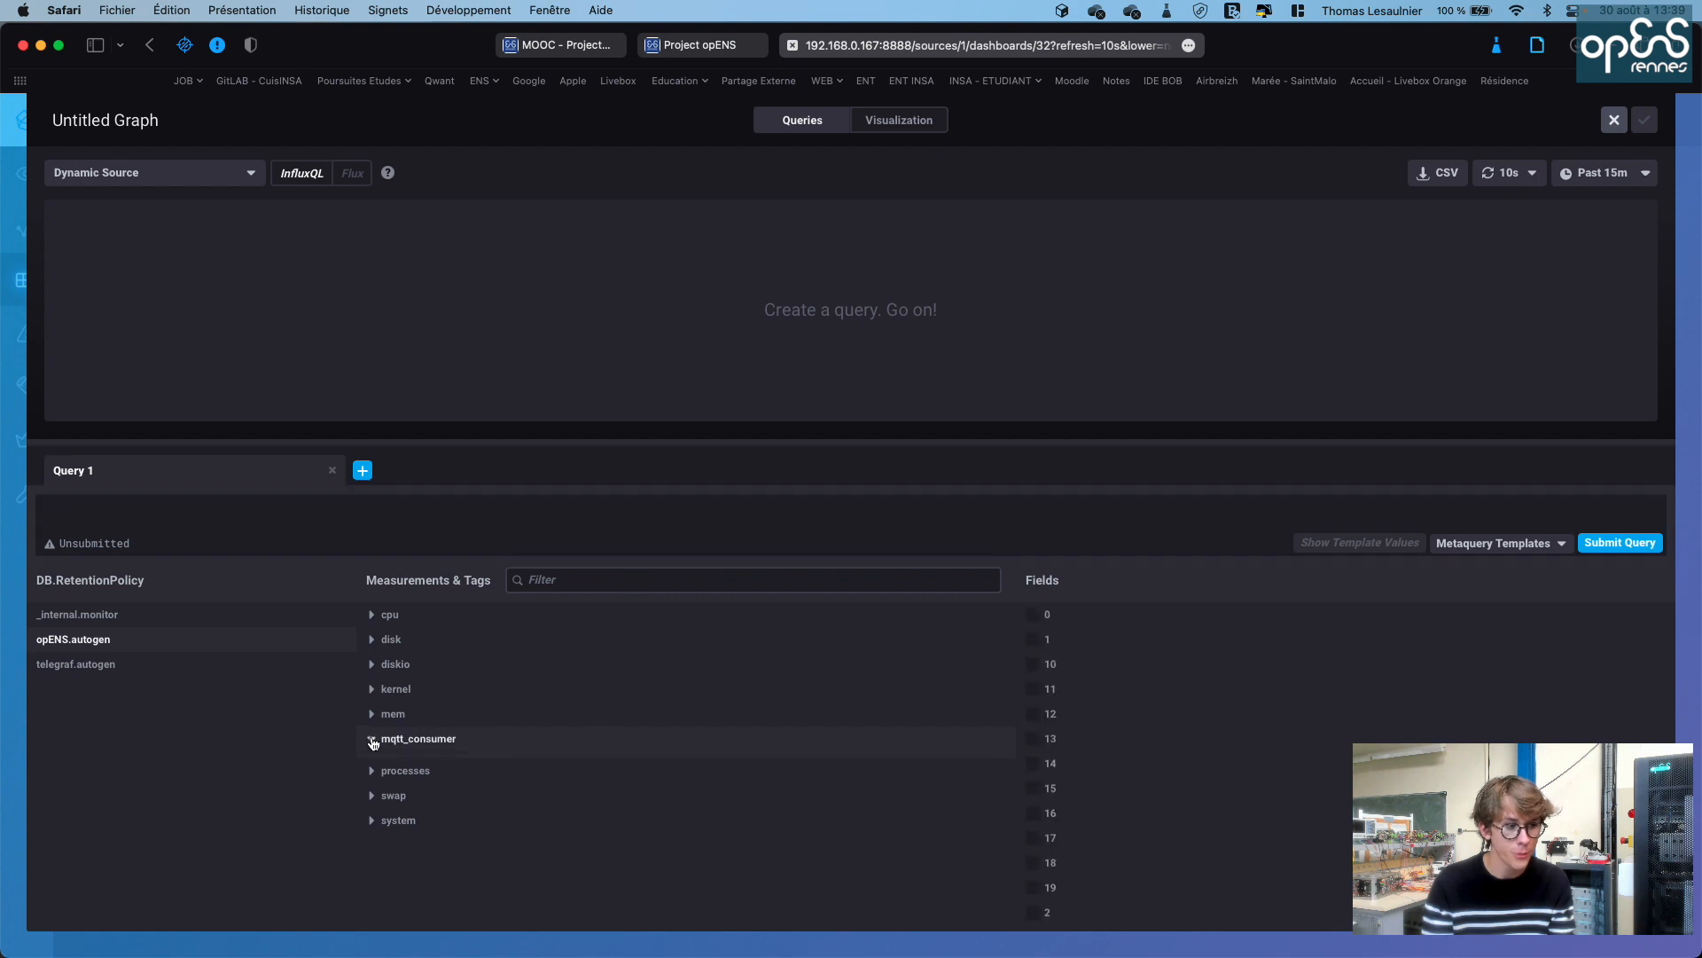
{"action": "left_click", "coordinate": [383, 792]}
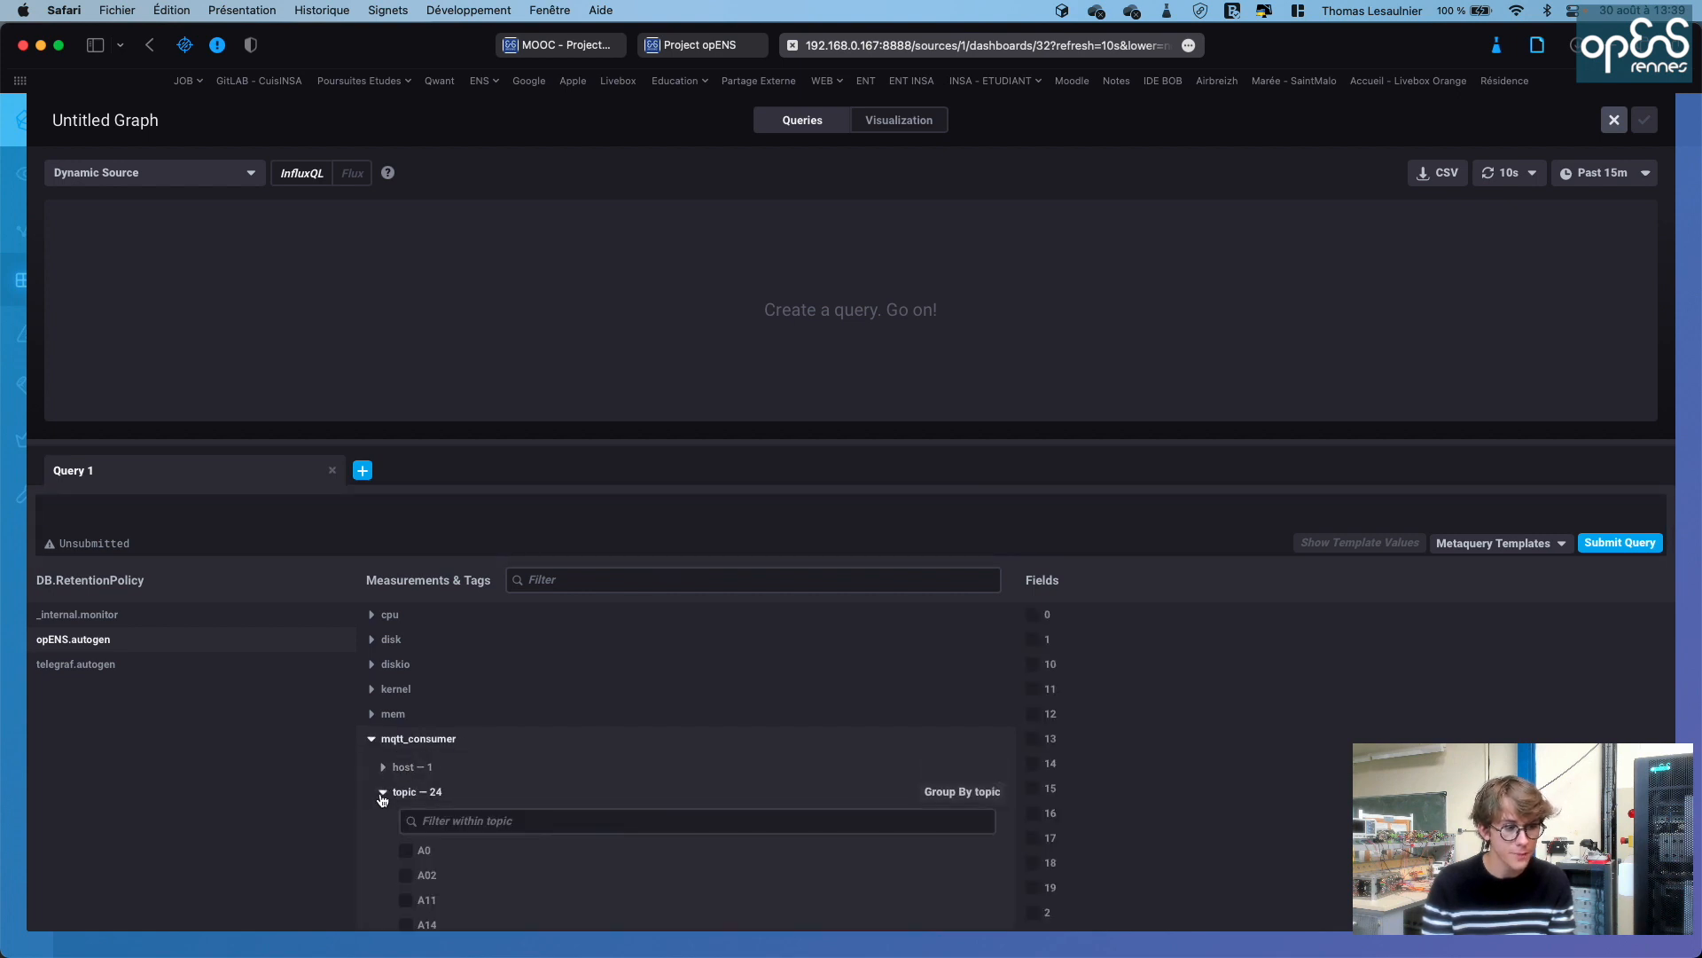
{"action": "scroll", "coordinate": [383, 790], "scroll_direction": "down", "scroll_amount": 5}
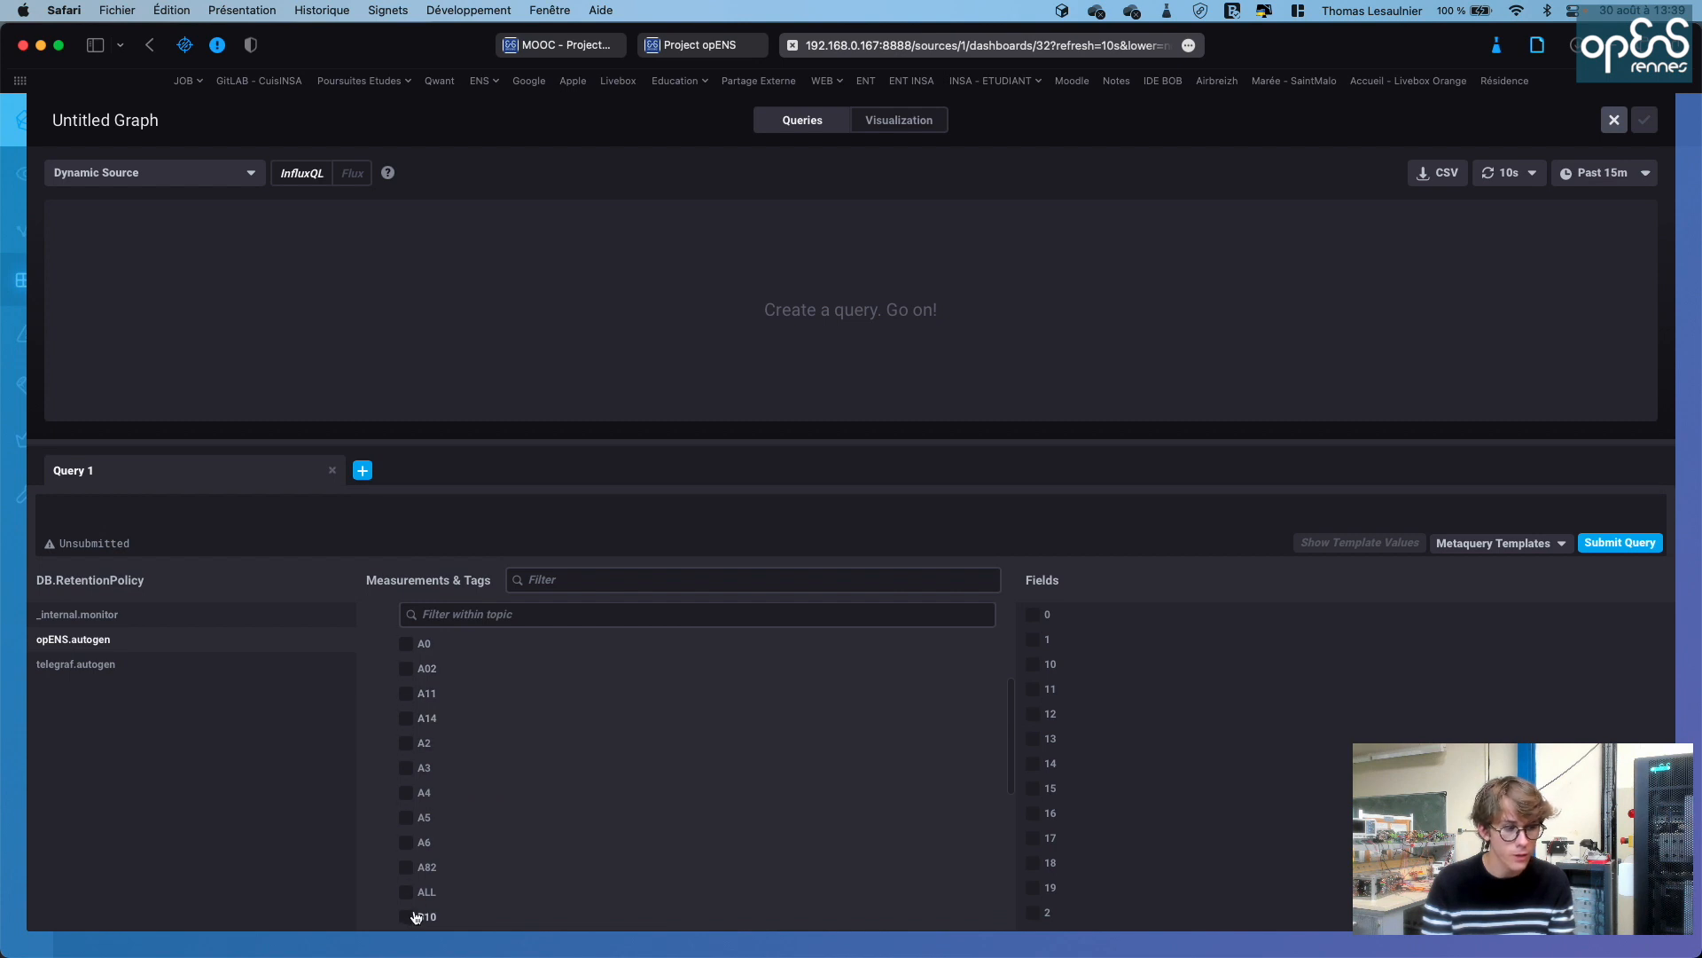
{"action": "left_click", "coordinate": [406, 791]}
{"action": "left_click", "coordinate": [407, 817]}
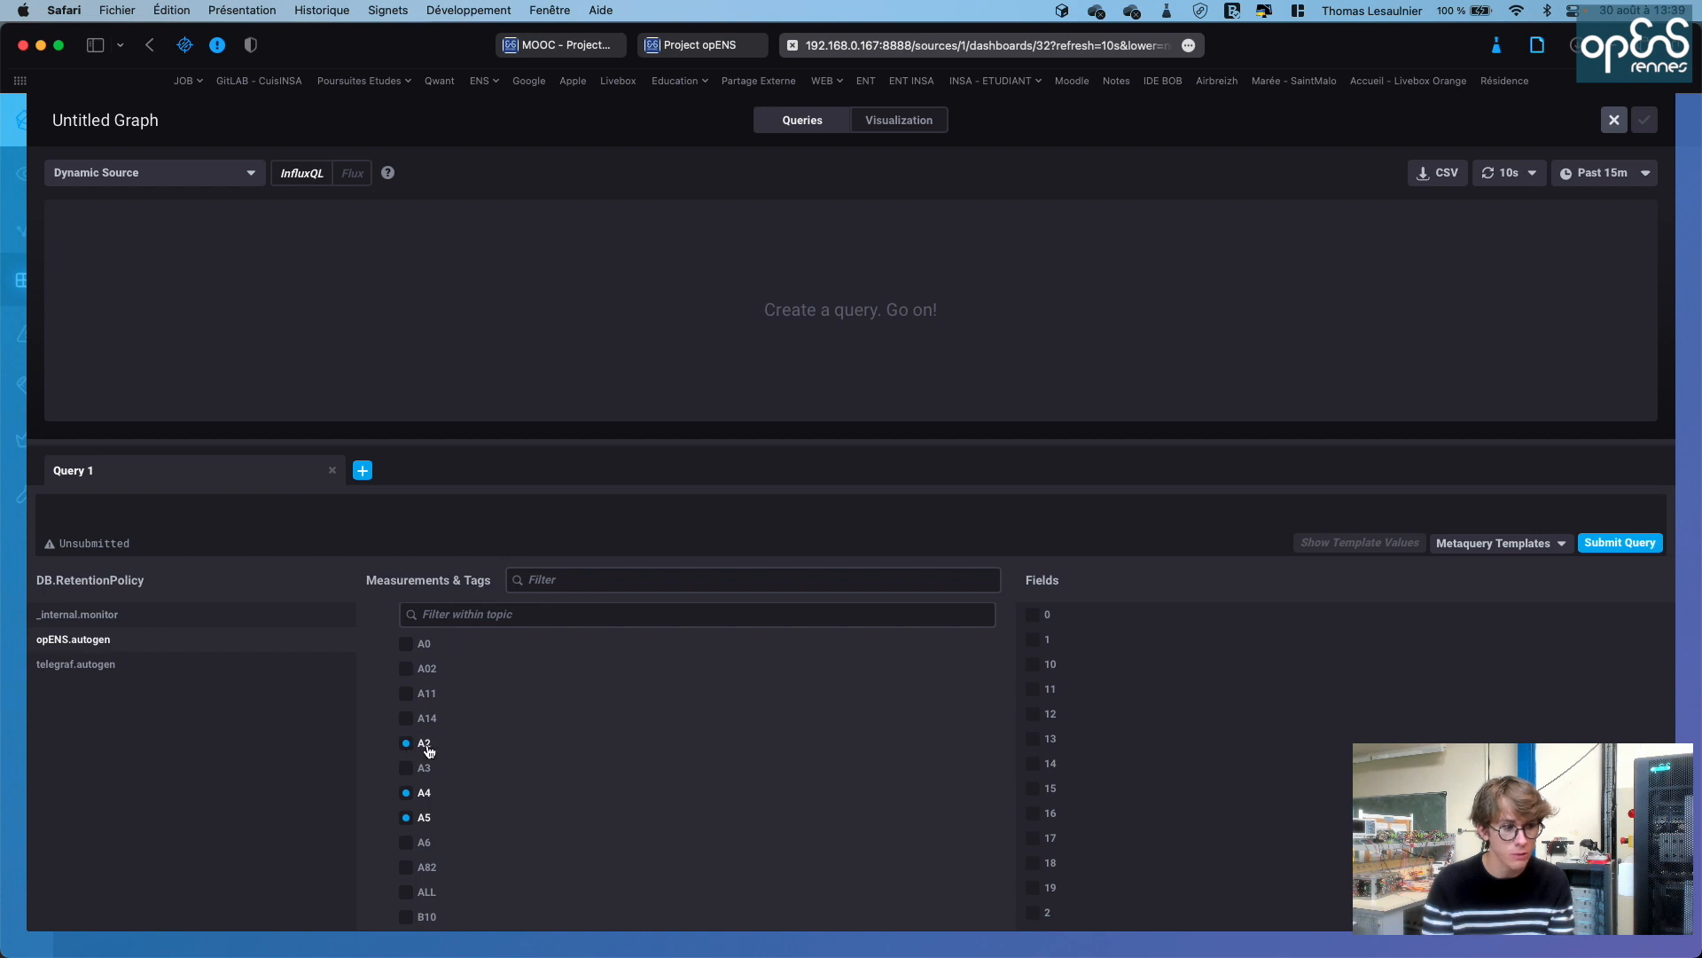
Add the Fset field to the query and set the graph's time range to the past 24 hours
{"action": "scroll", "coordinate": [1185, 681], "scroll_direction": "down", "scroll_amount": 3}
{"action": "scroll", "coordinate": [1186, 681], "scroll_direction": "down", "scroll_amount": 10}
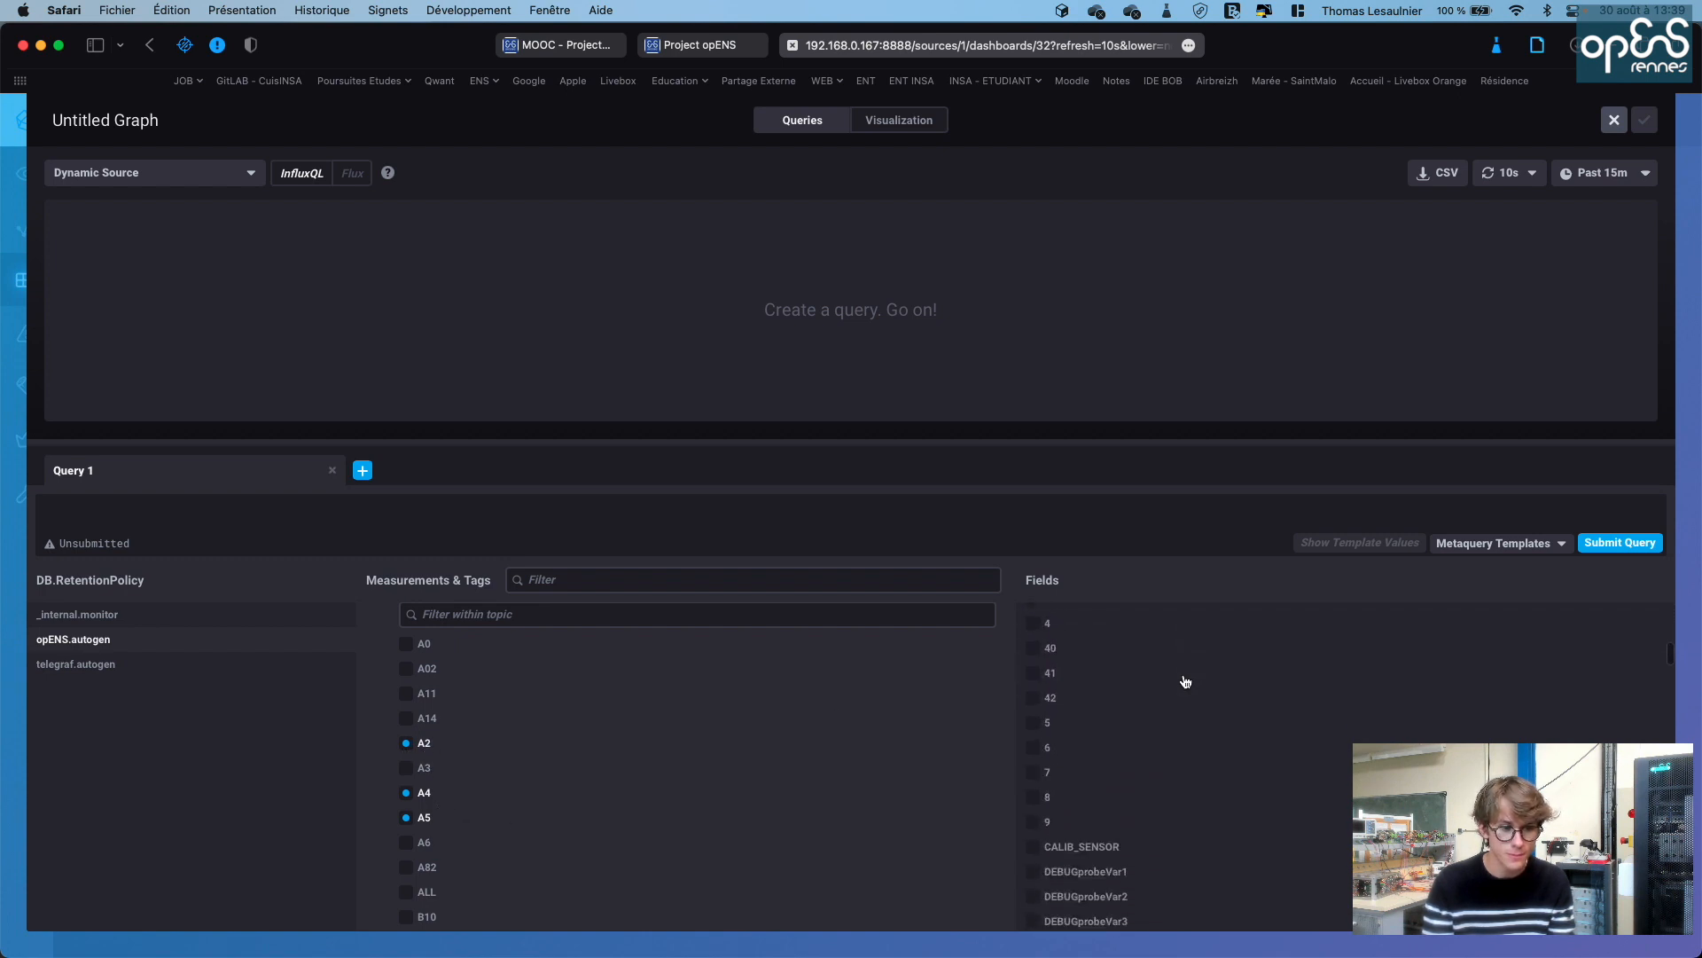
{"action": "scroll", "coordinate": [1185, 681], "scroll_direction": "down", "scroll_amount": 3}
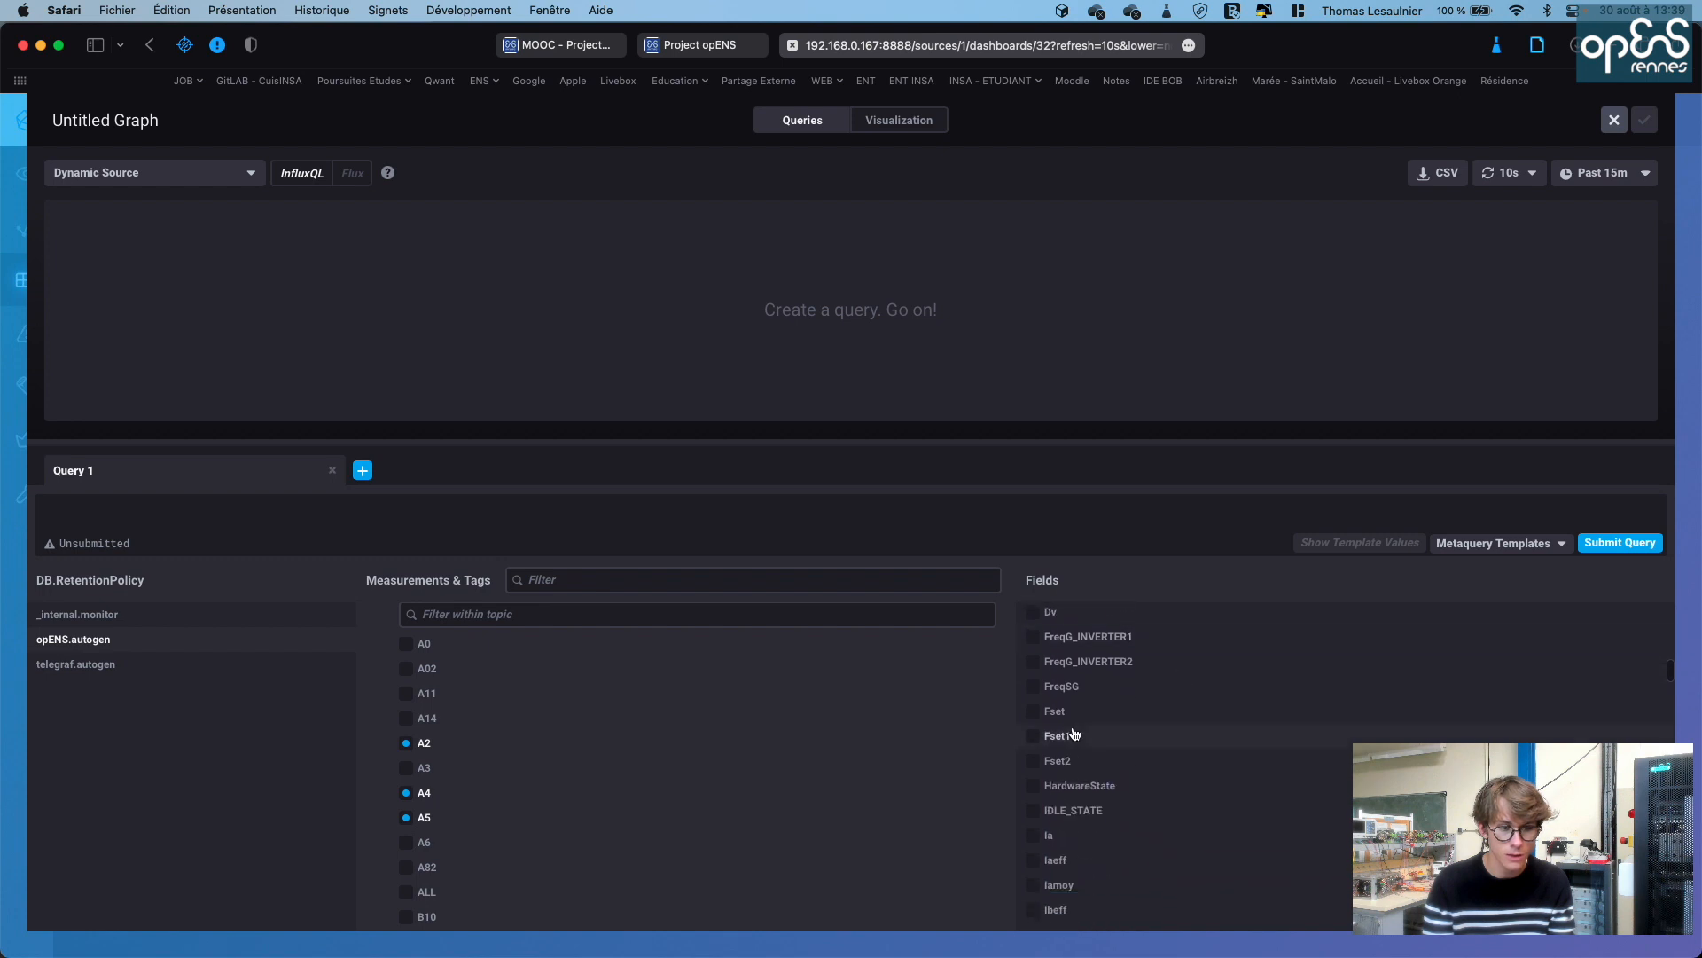
{"action": "scroll", "coordinate": [1049, 809], "scroll_direction": "down", "scroll_amount": 4}
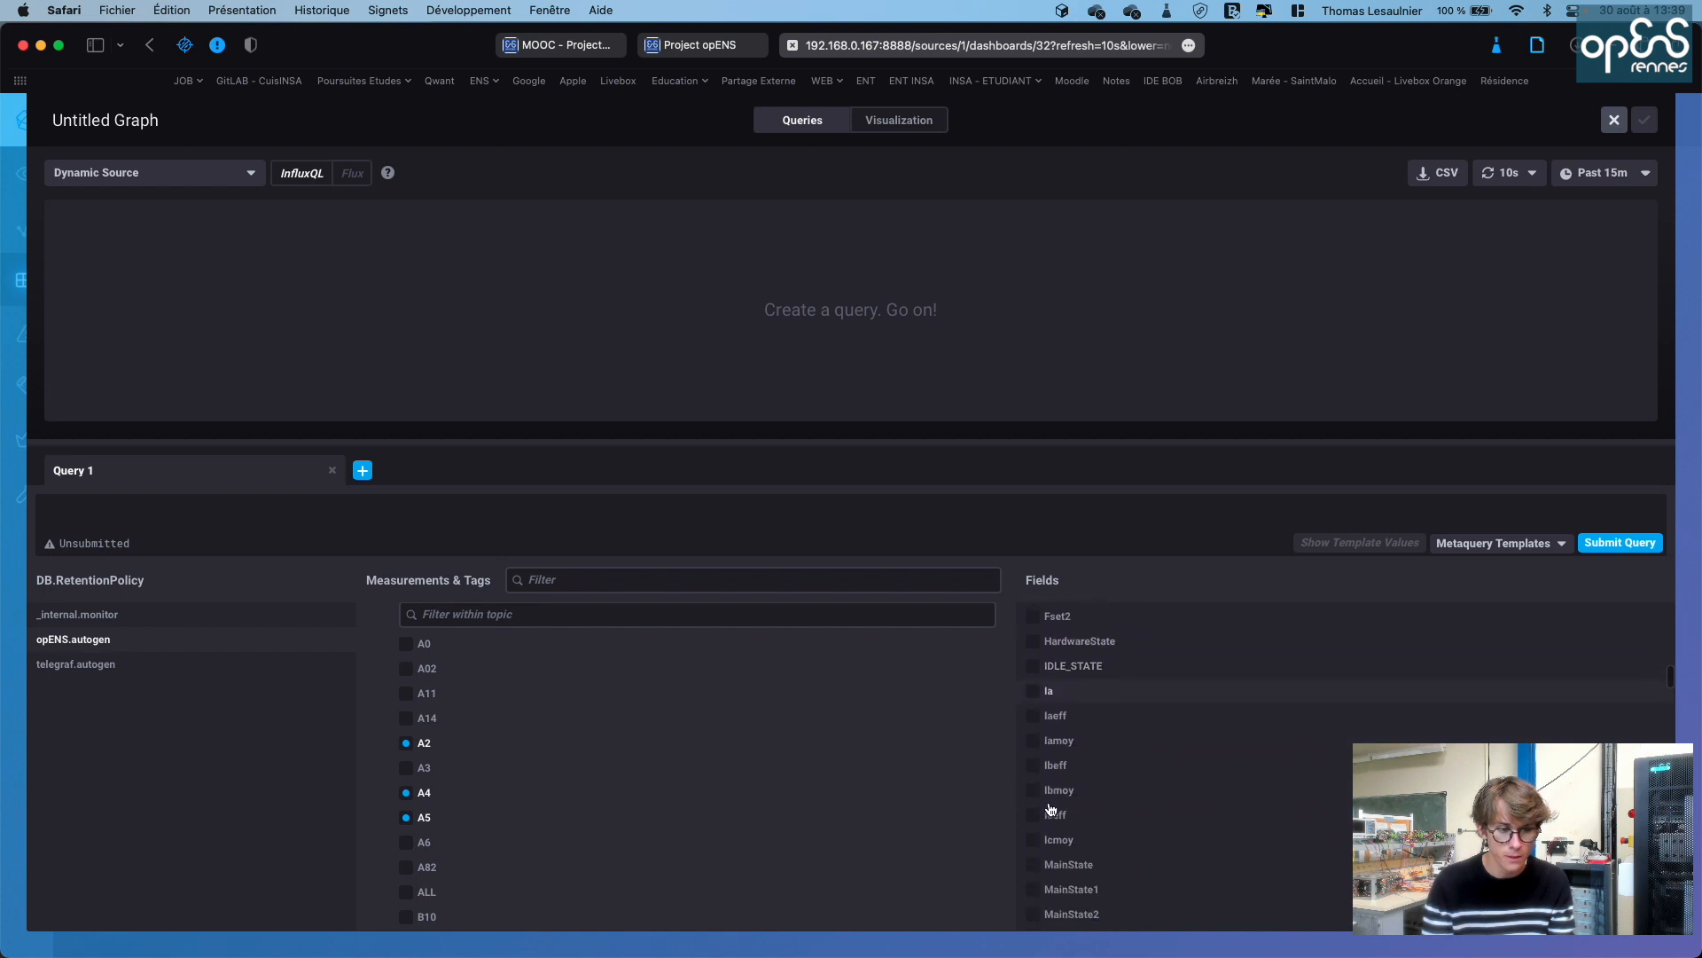
{"action": "scroll", "coordinate": [1050, 808], "scroll_direction": "down", "scroll_amount": 1}
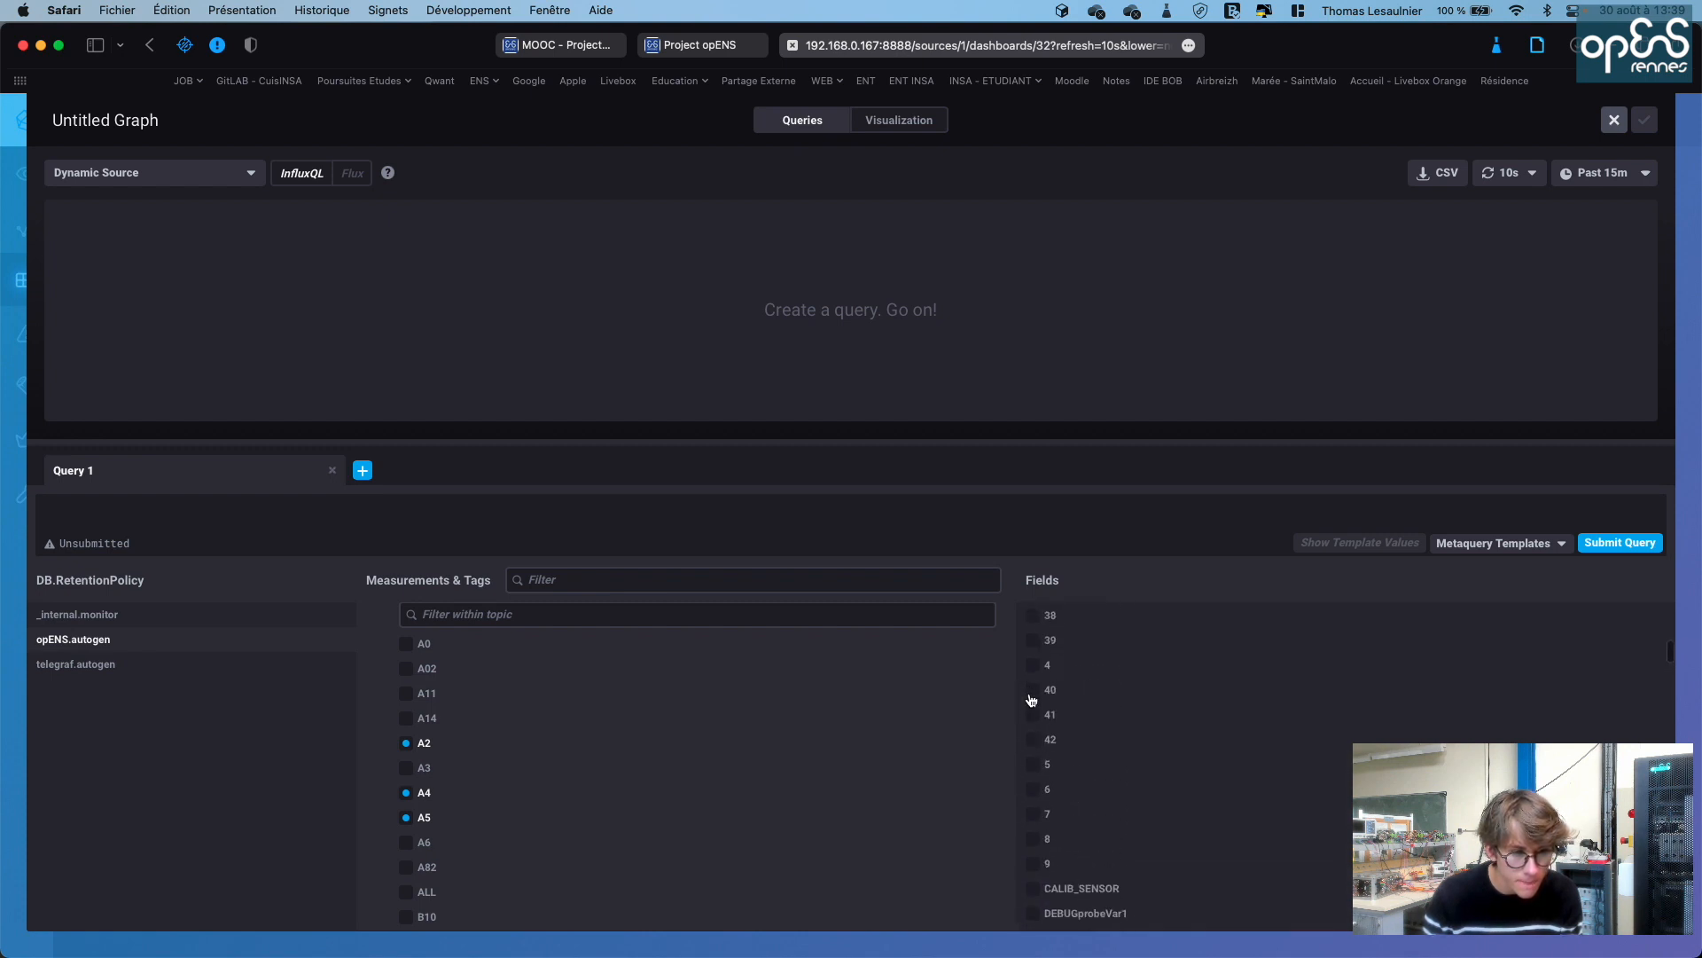
{"action": "scroll", "coordinate": [1031, 701], "scroll_direction": "down", "scroll_amount": 10}
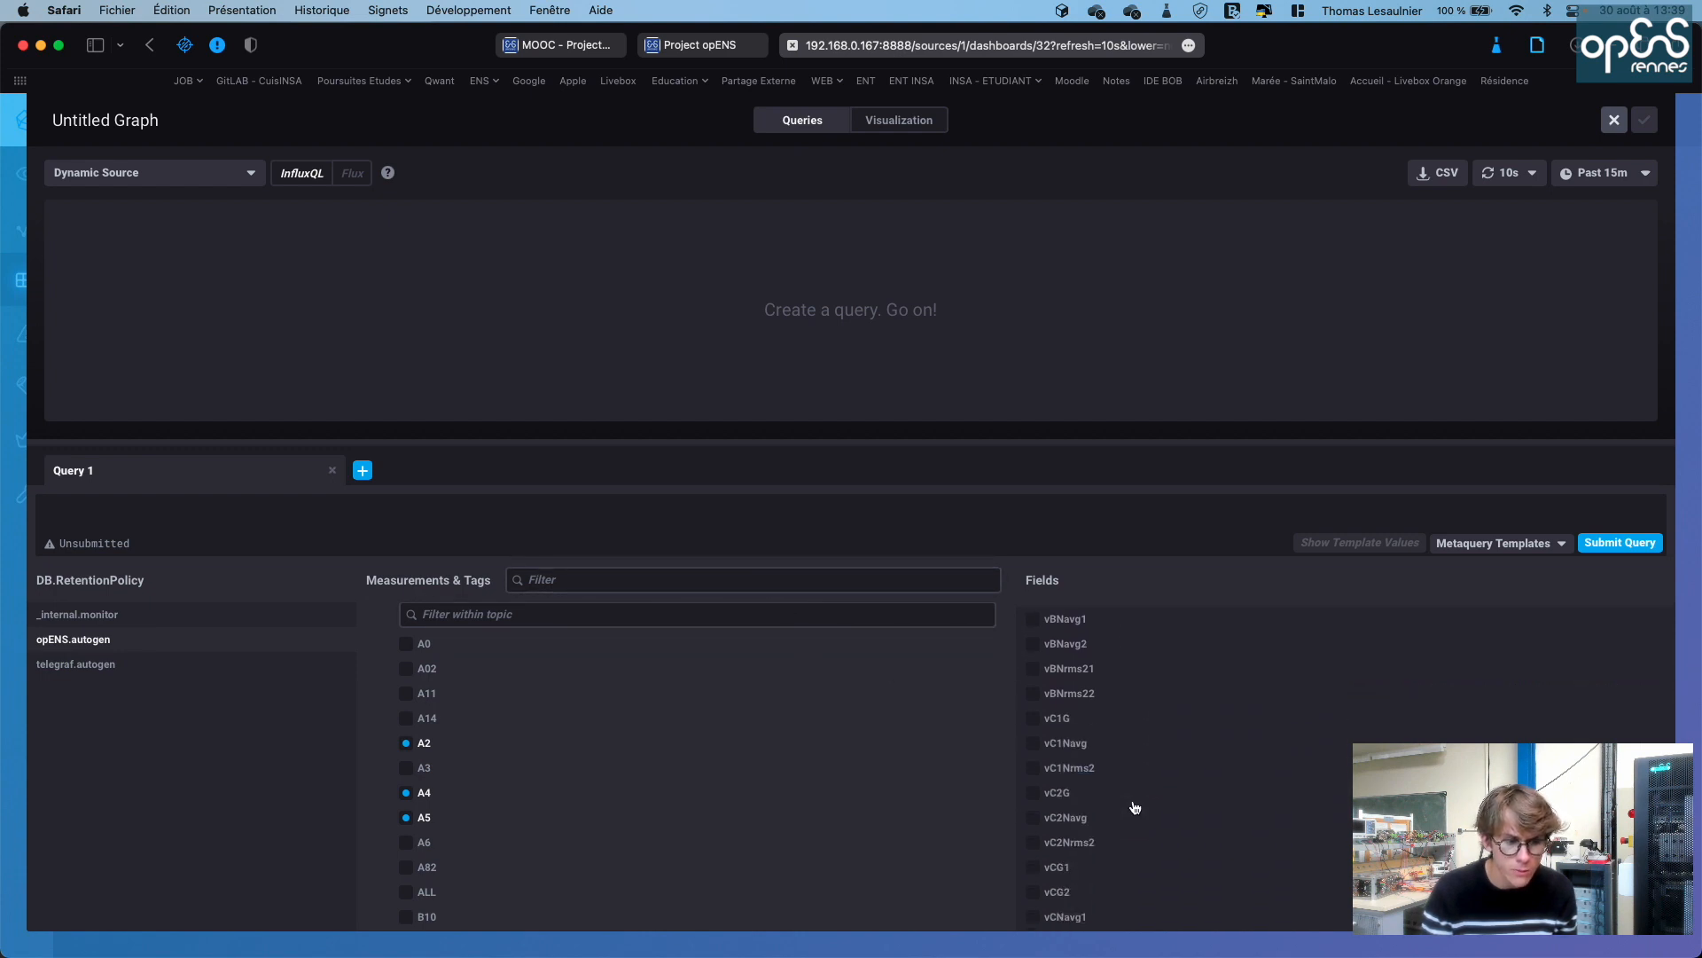
{"action": "scroll", "coordinate": [1136, 806], "scroll_direction": "down", "scroll_amount": 10}
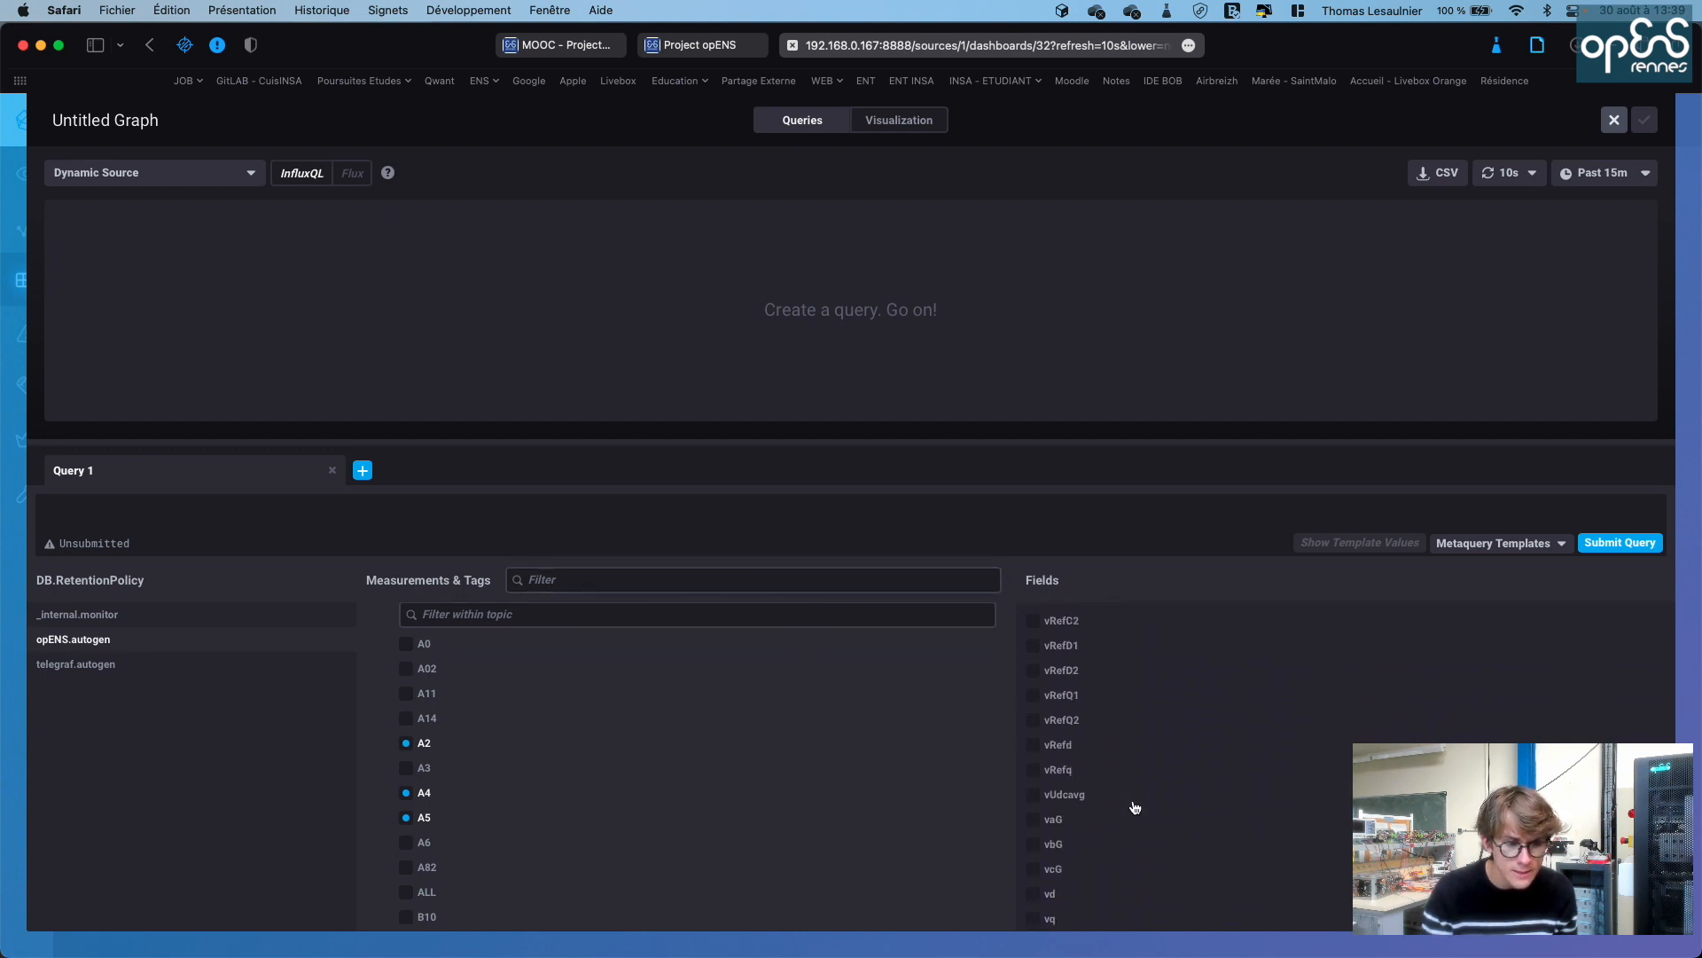
{"action": "scroll", "coordinate": [1136, 807], "scroll_direction": "up", "scroll_amount": 15}
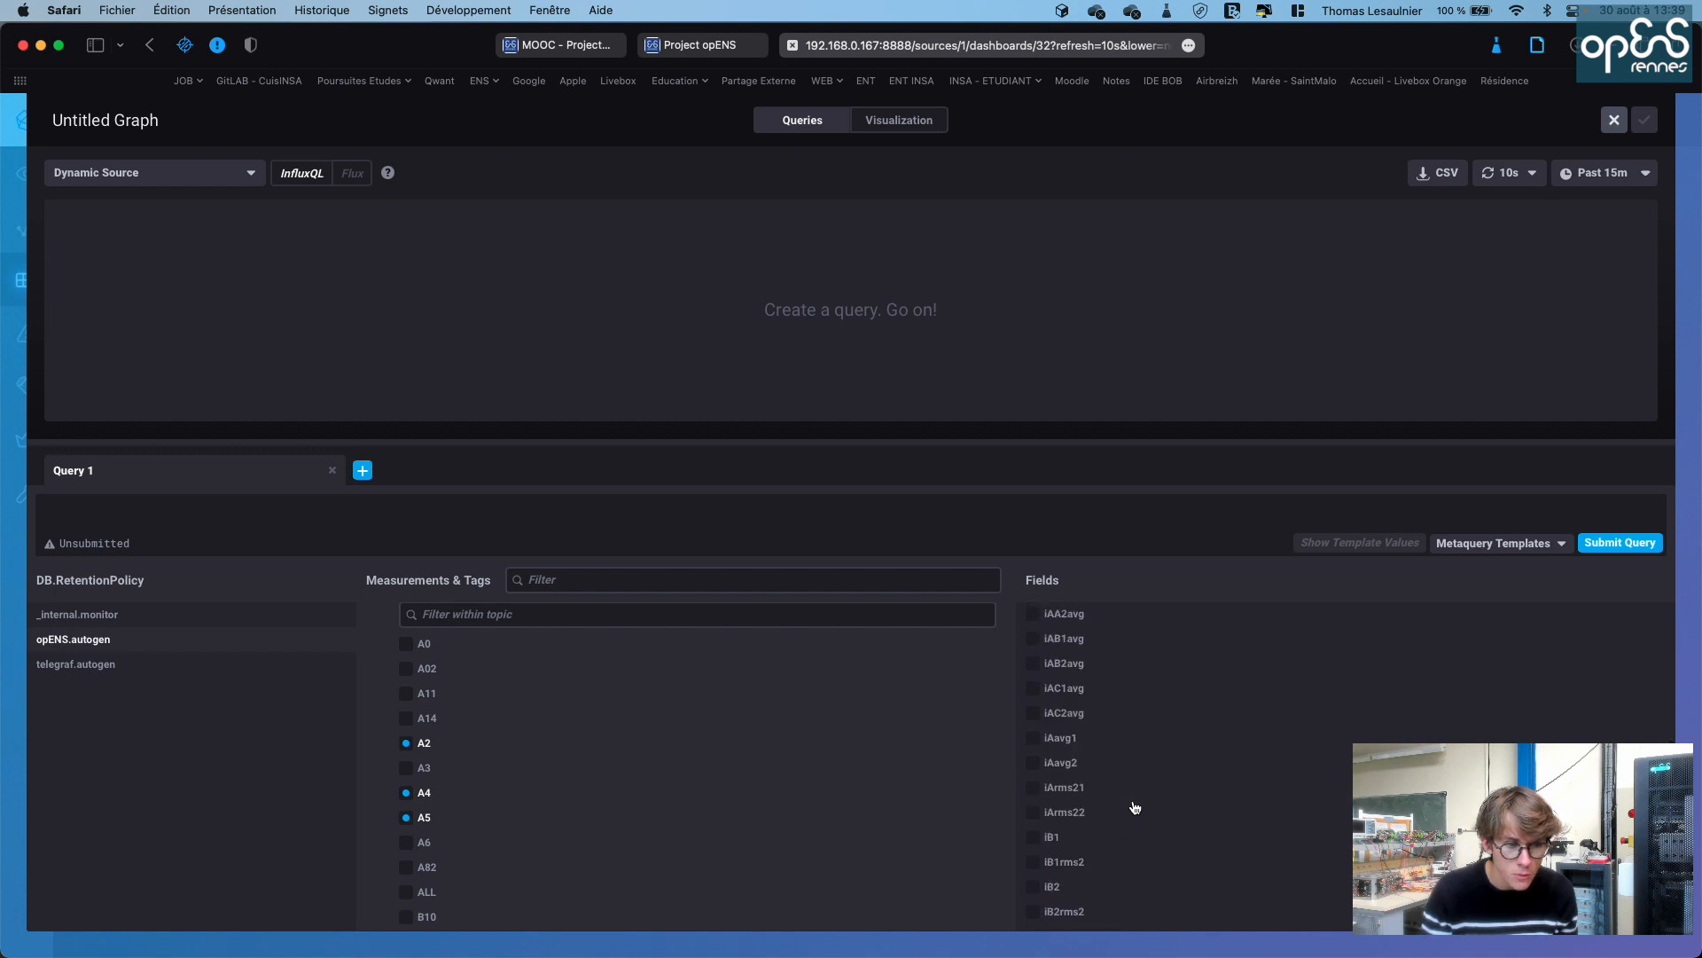
{"action": "scroll", "coordinate": [1136, 807], "scroll_direction": "up", "scroll_amount": 5}
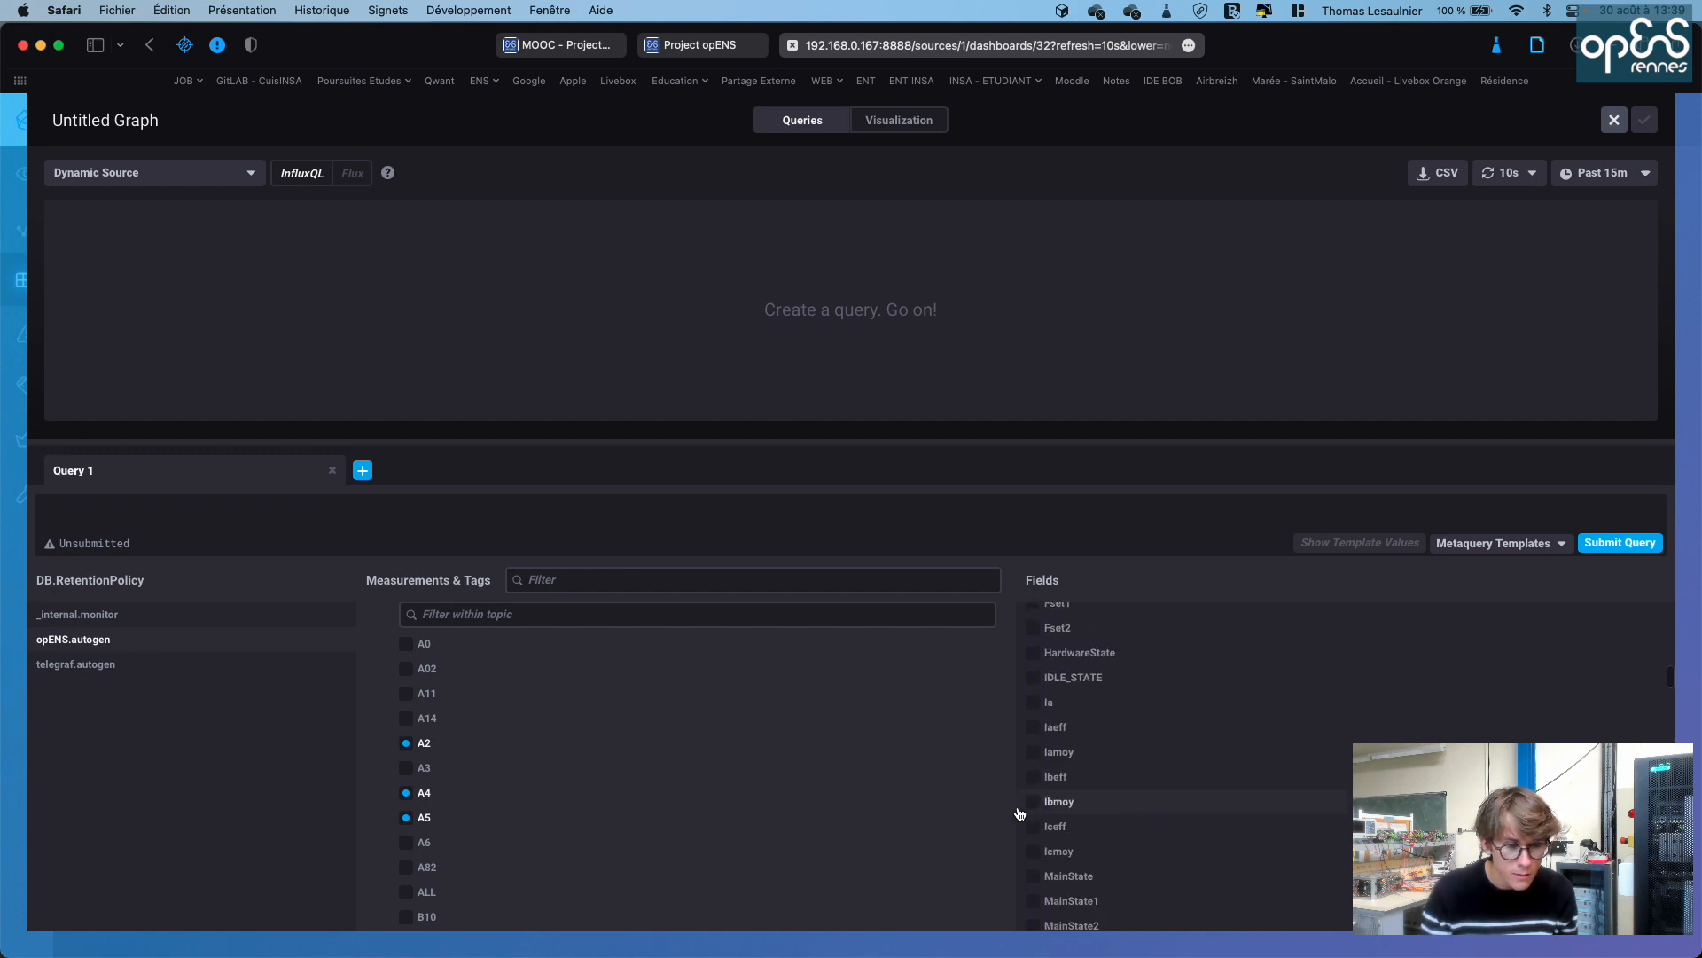
{"action": "scroll", "coordinate": [1031, 707], "scroll_direction": "up", "scroll_amount": 2}
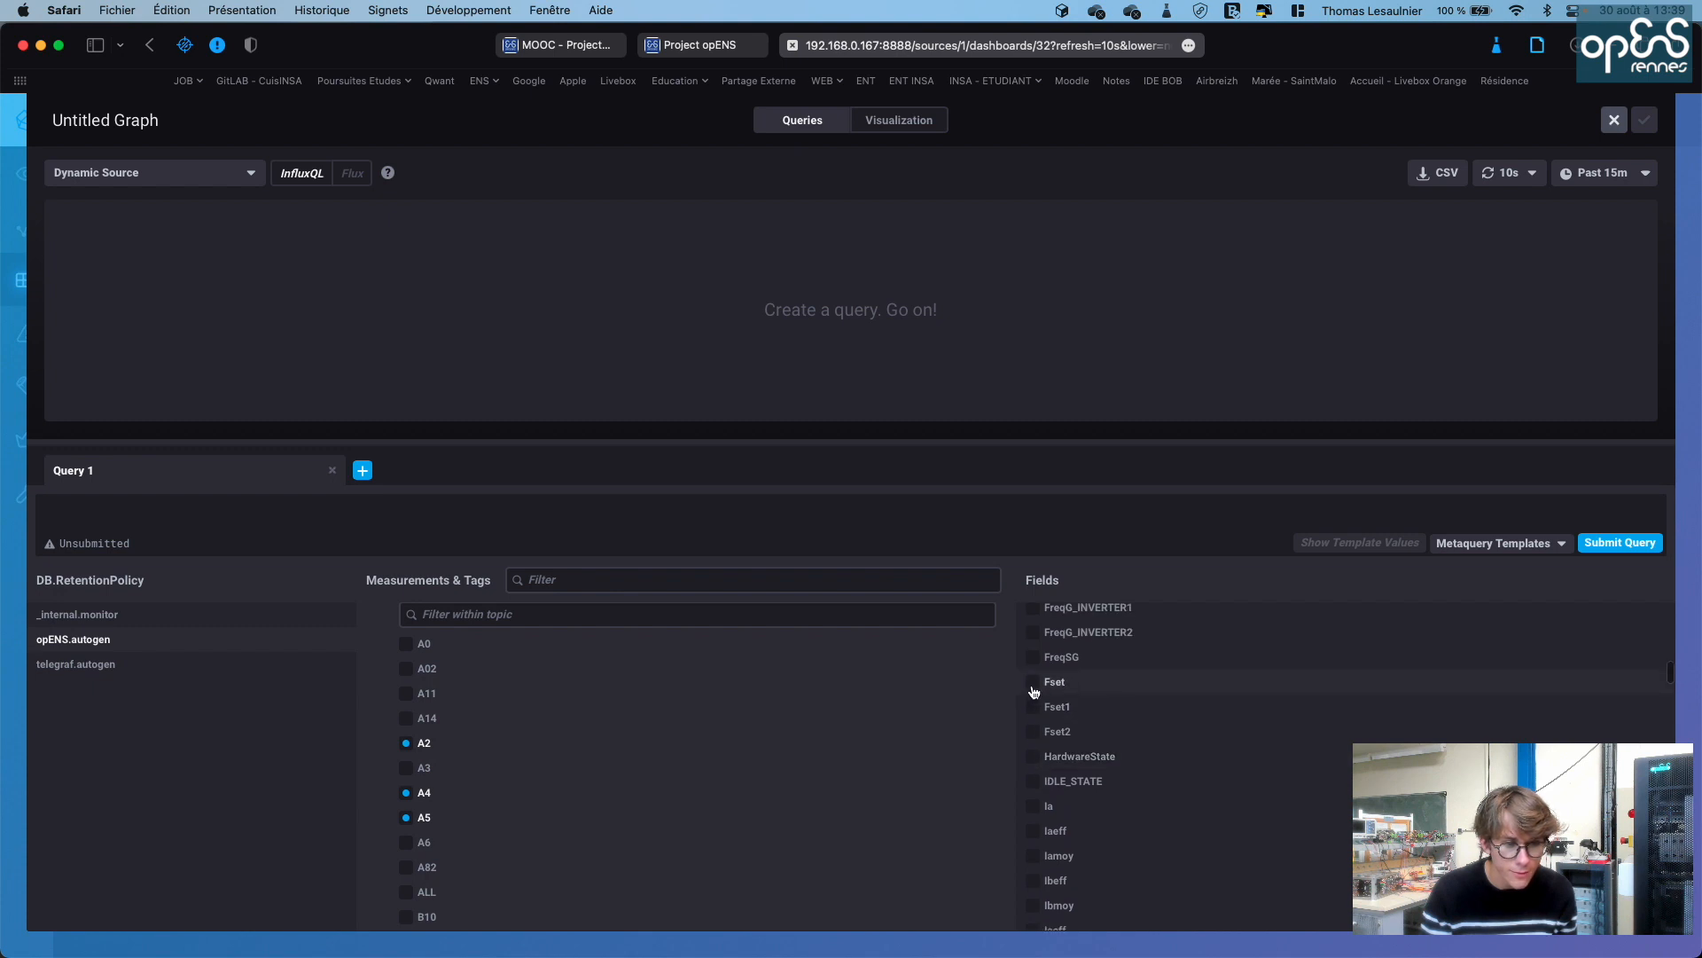
{"action": "left_click", "coordinate": [1034, 690]}
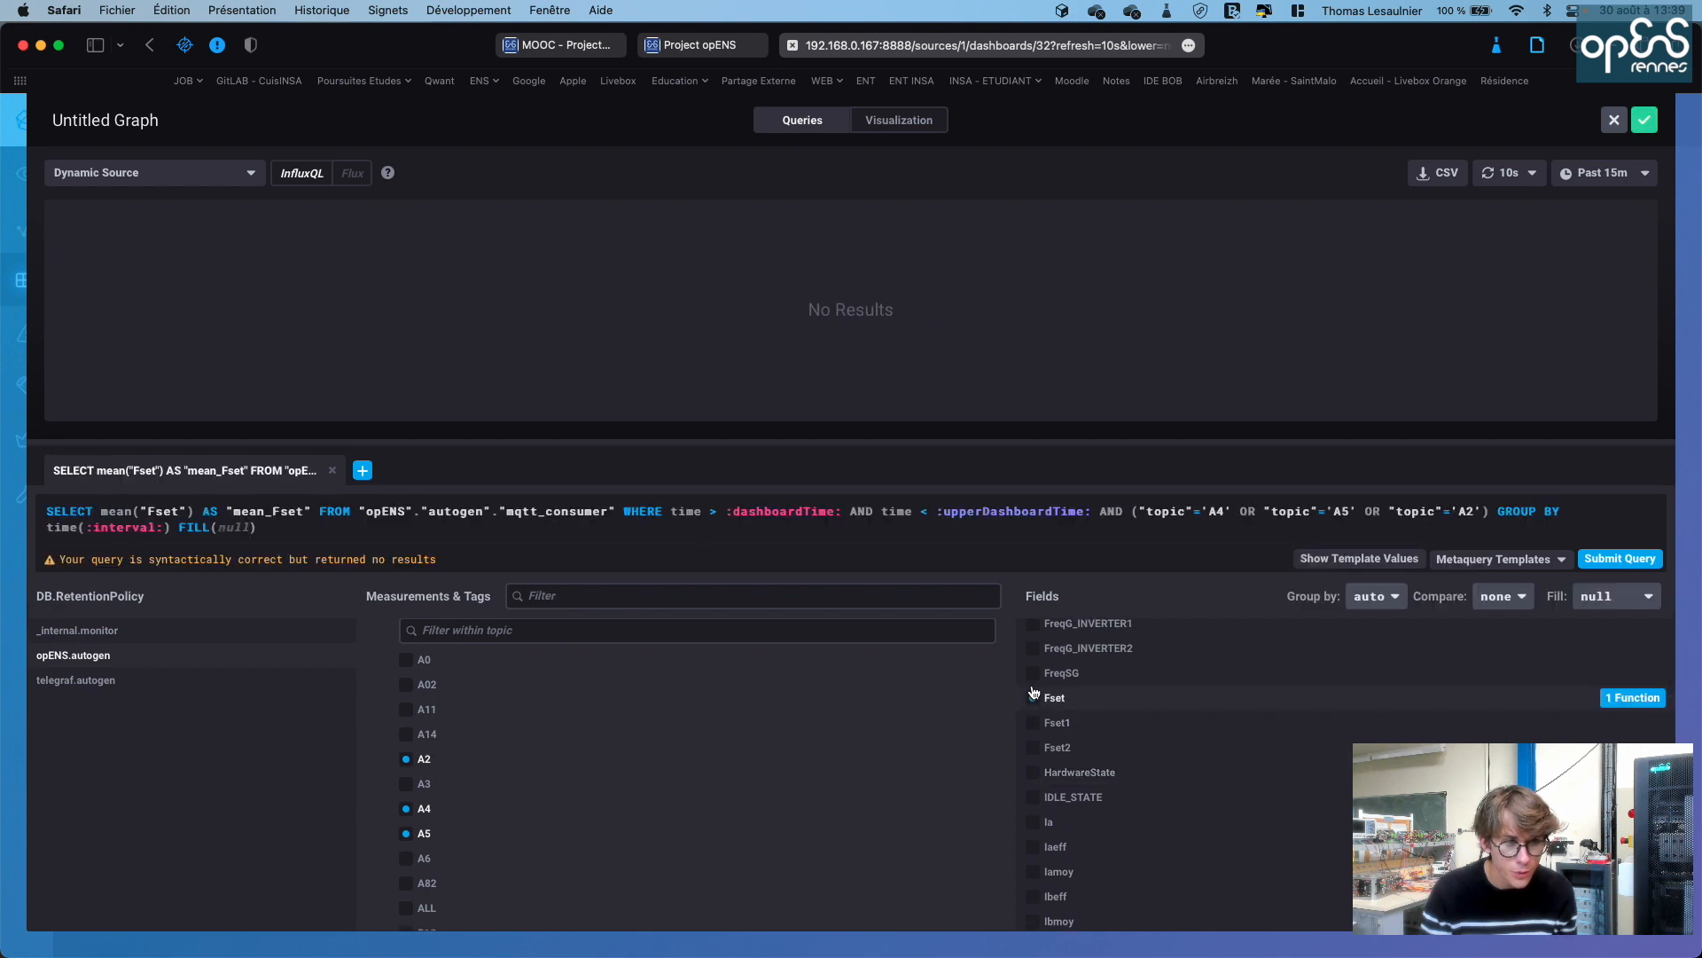
{"action": "left_click", "coordinate": [1593, 177]}
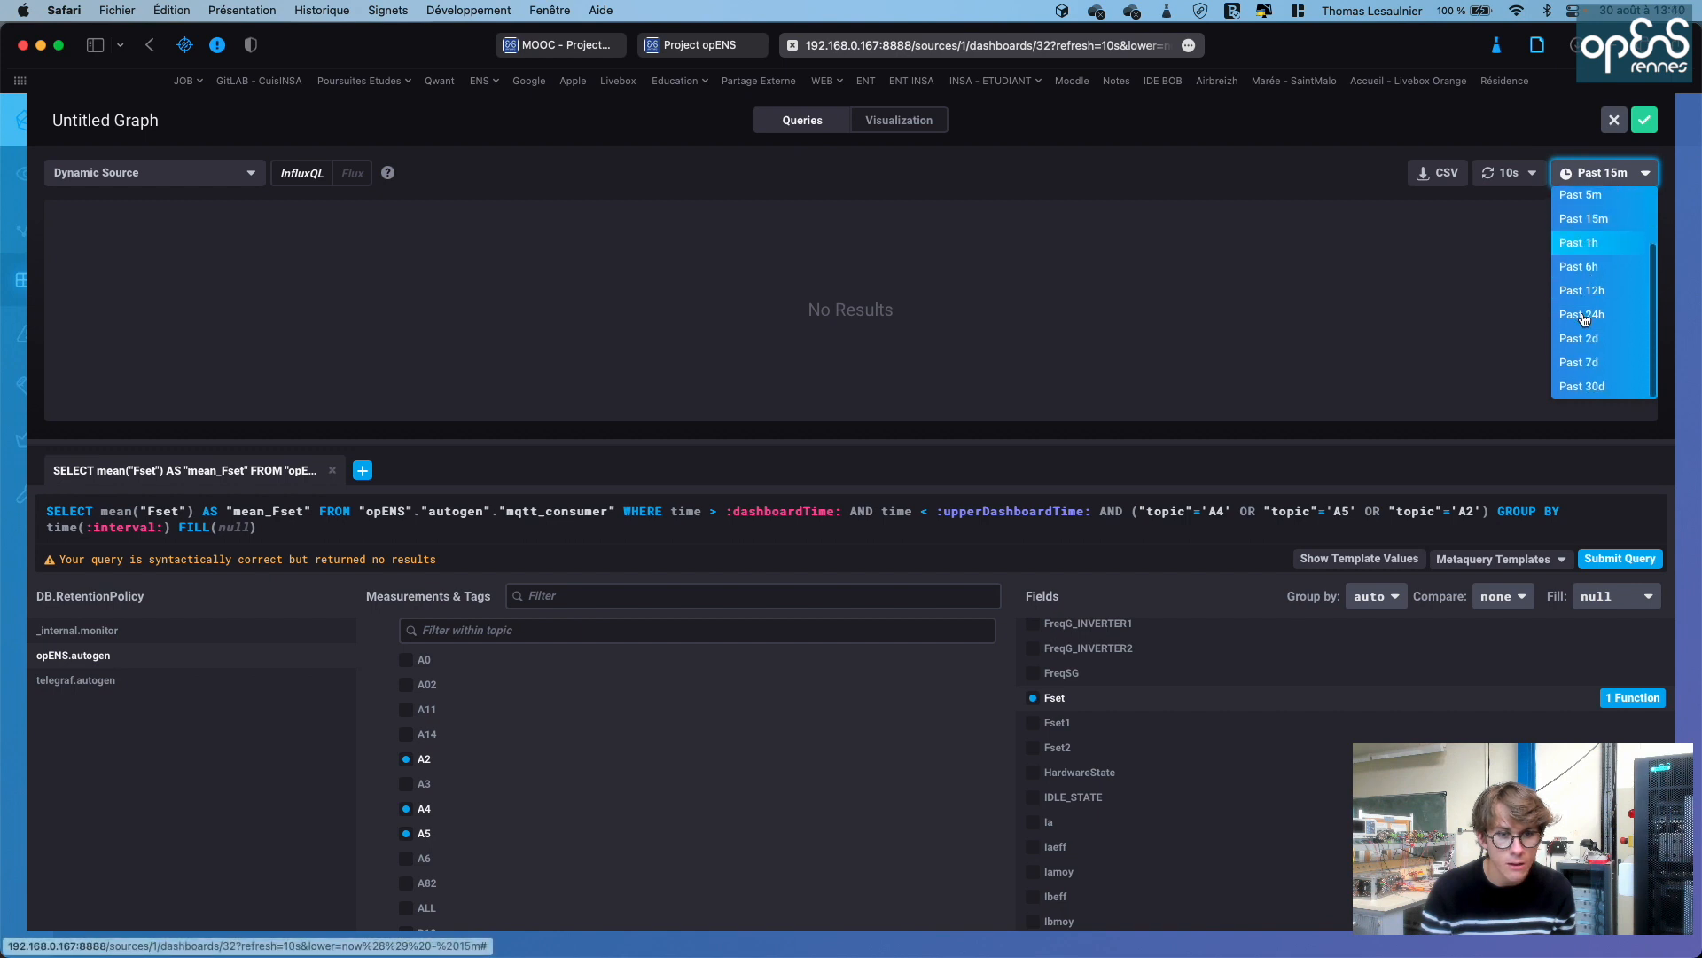
{"action": "left_click", "coordinate": [1590, 317]}
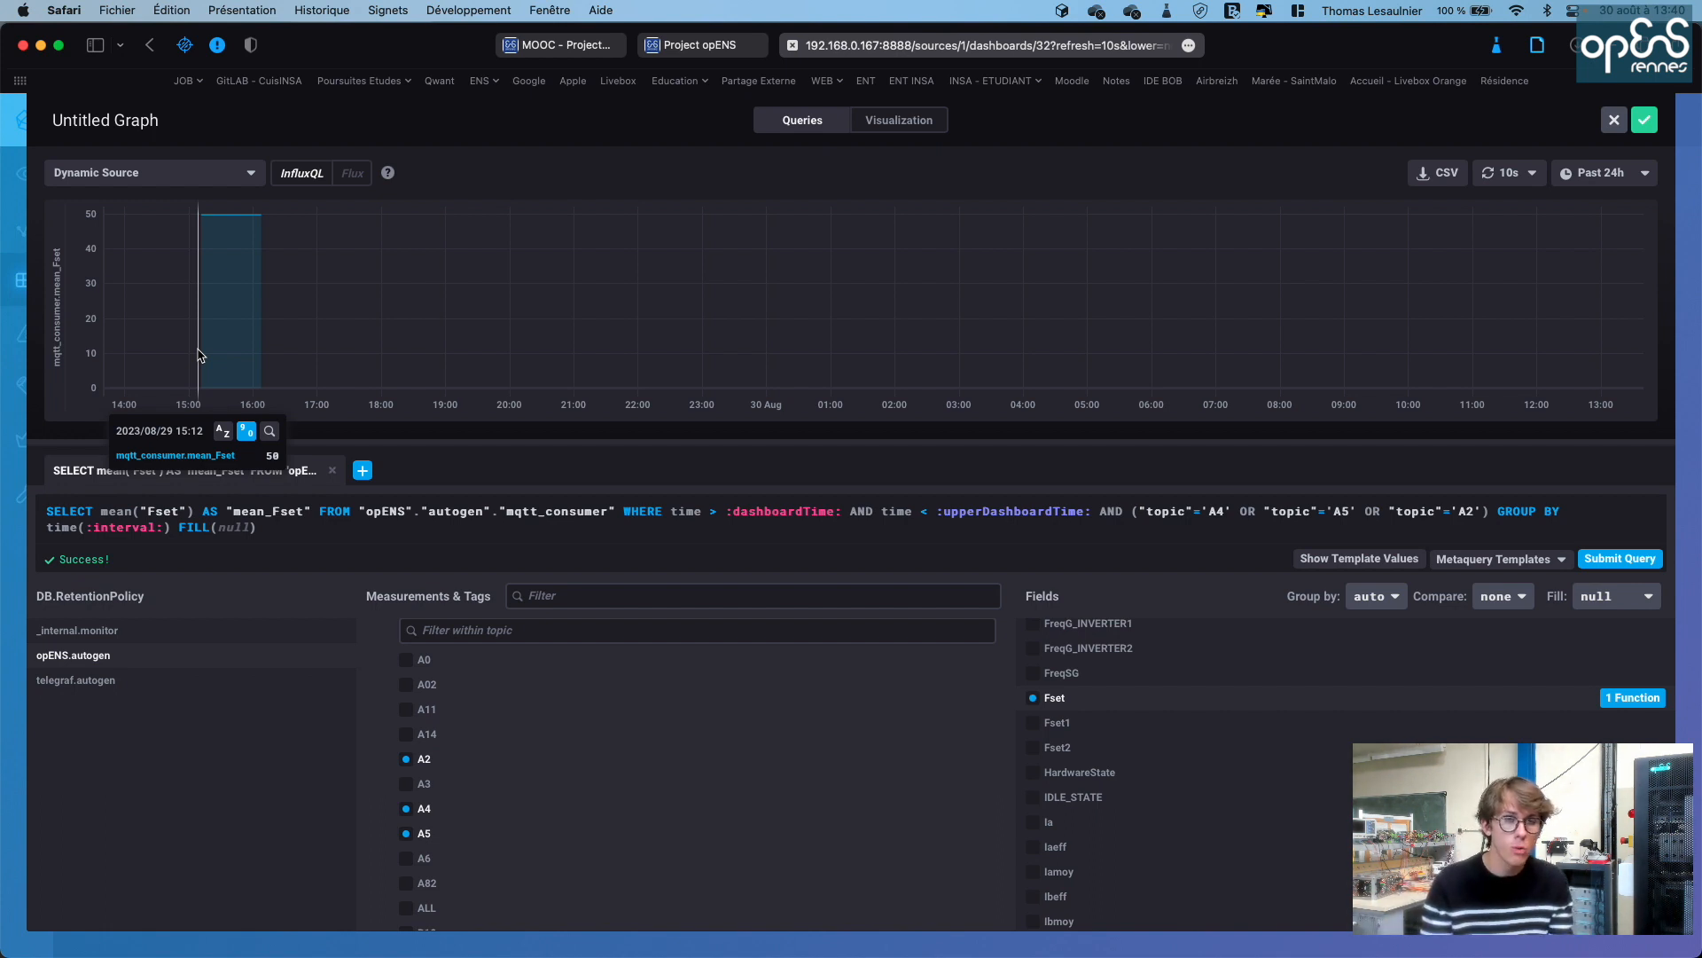
Open the graph's visualization settings and rename the graph "Titre"
{"action": "left_click", "coordinate": [884, 118]}
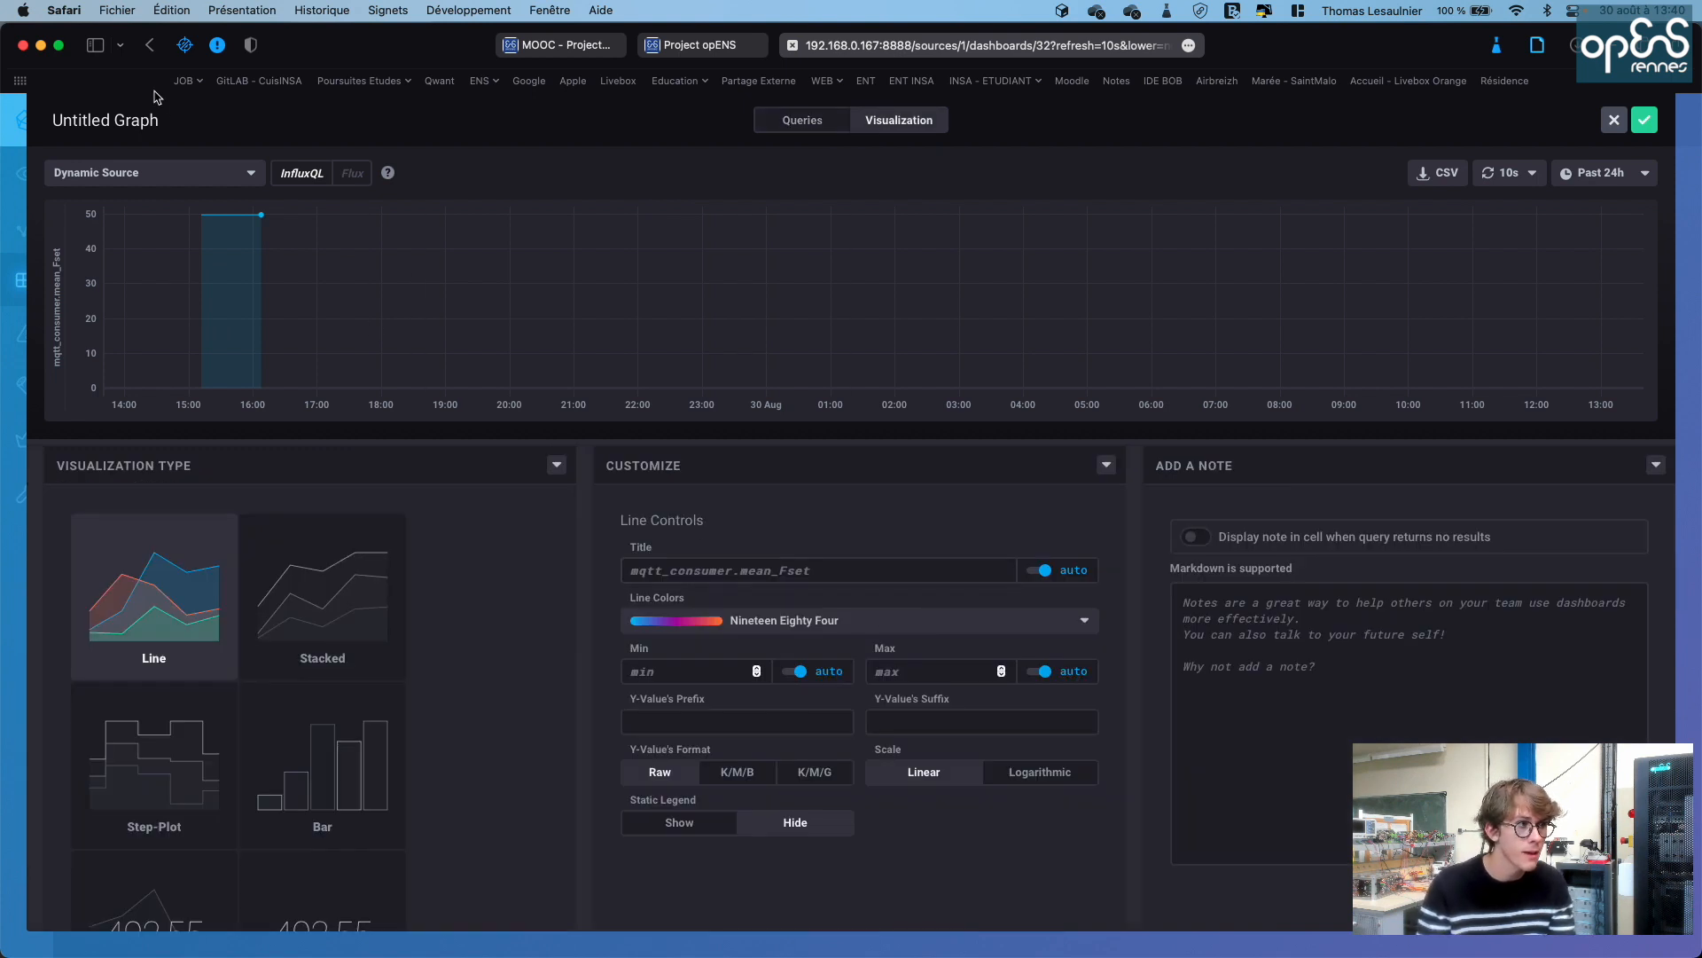
{"action": "left_click", "coordinate": [106, 120]}
{"action": "type", "text": "Titre"}
Try the Stacked visualization type for the graph and return to Line
{"action": "scroll", "coordinate": [290, 678], "scroll_direction": "down", "scroll_amount": 2}
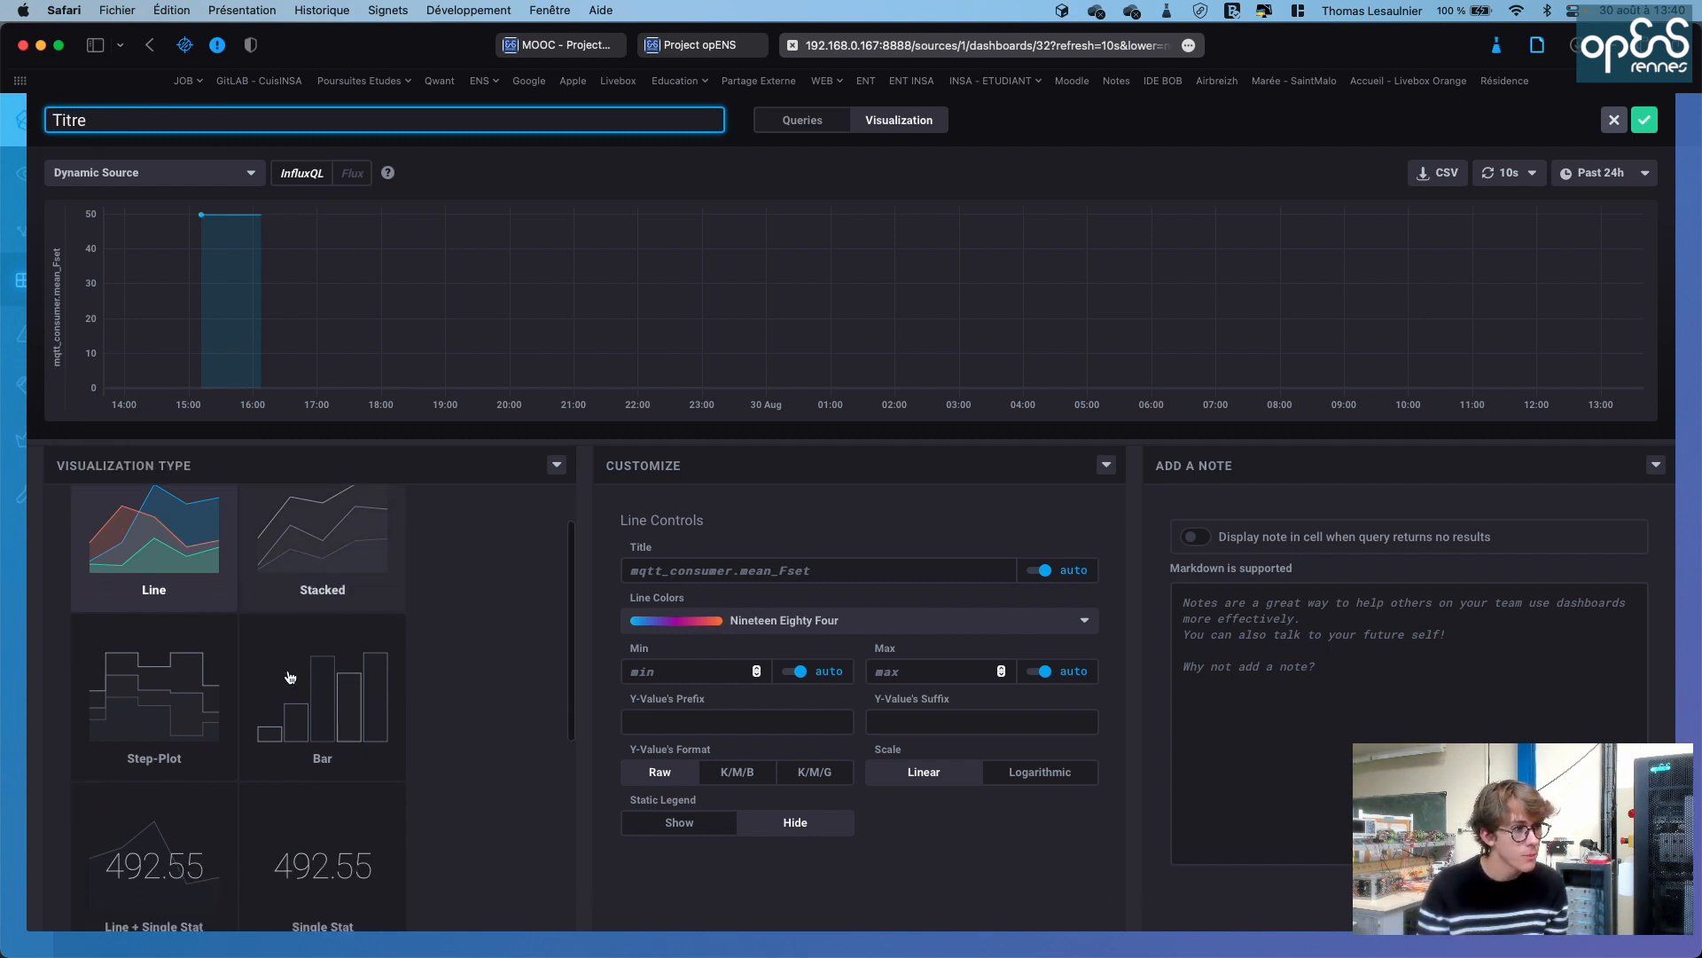
{"action": "left_click", "coordinate": [275, 532]}
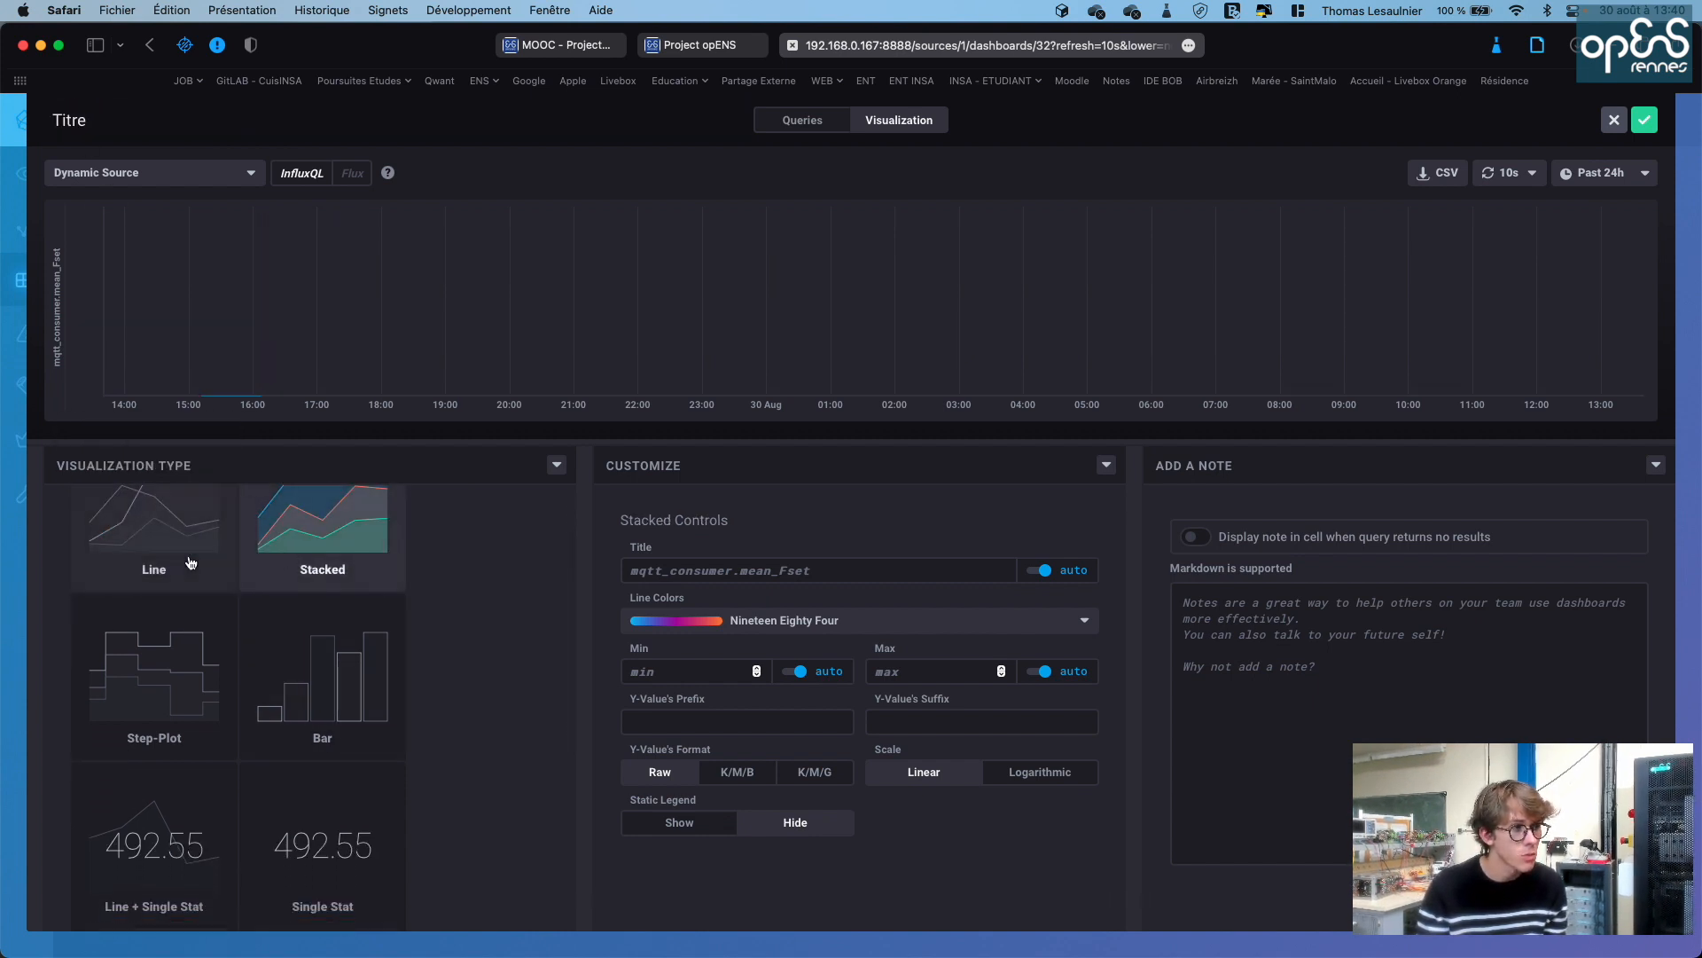
{"action": "left_click", "coordinate": [190, 560]}
{"action": "scroll", "coordinate": [177, 621], "scroll_direction": "down", "scroll_amount": 6}
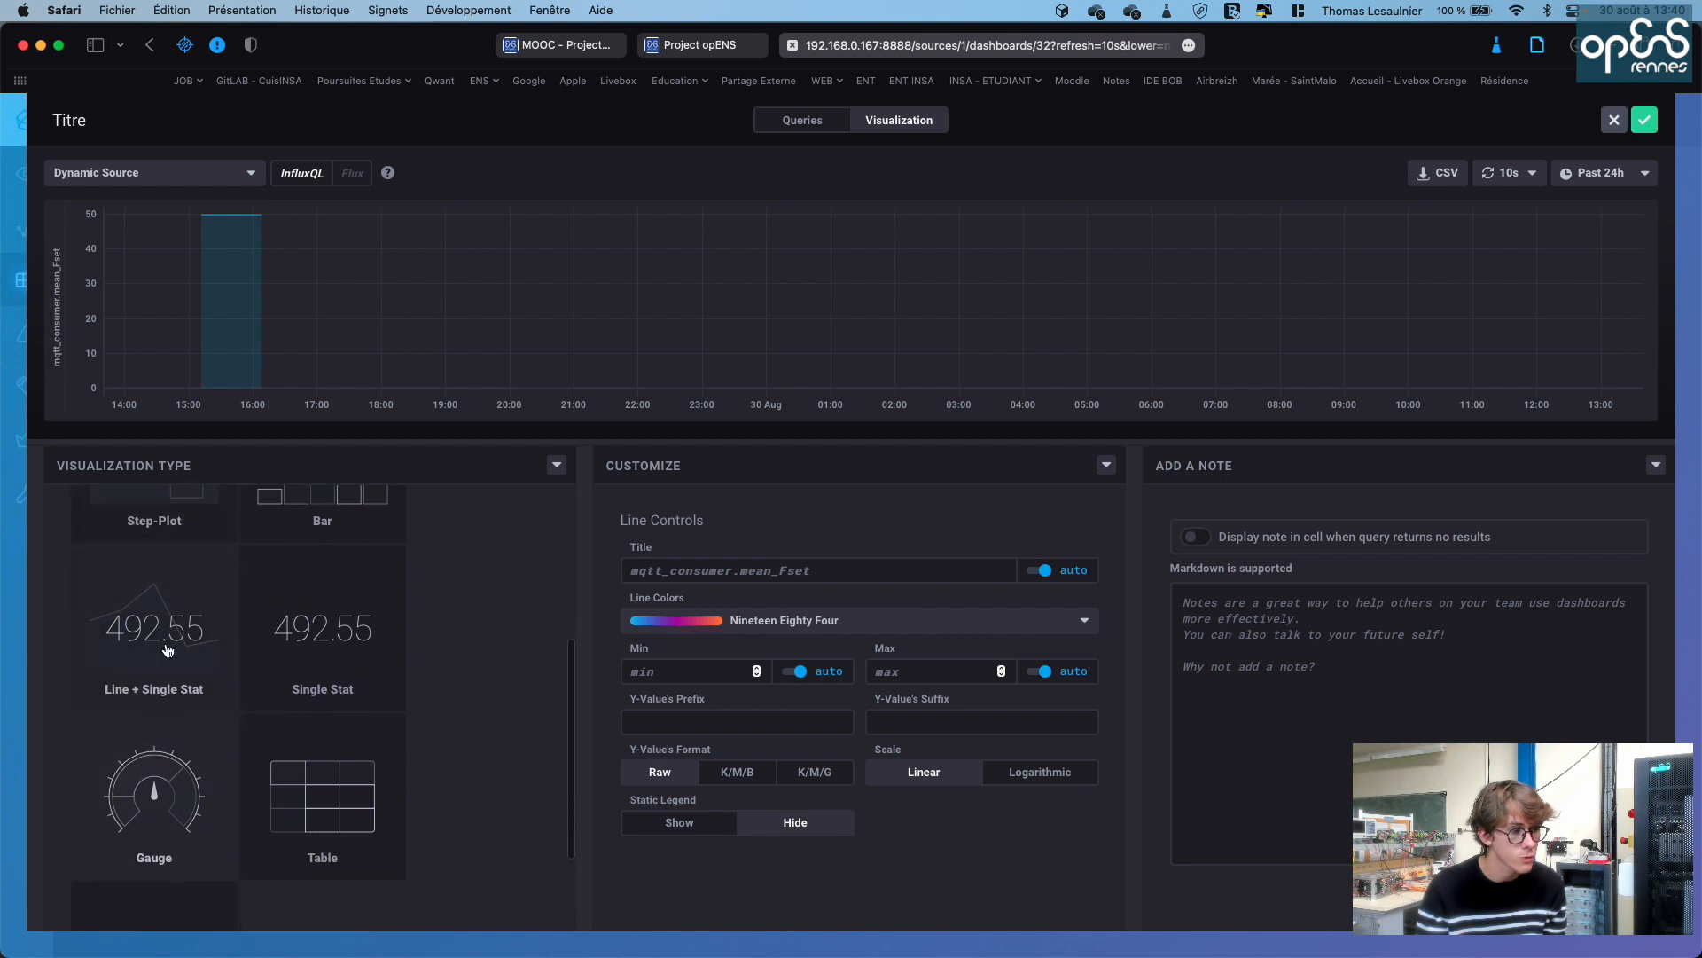
Turn off the automatic maximum for the graph's Y axis and save the graph to the dashboard
{"action": "left_click", "coordinate": [740, 570]}
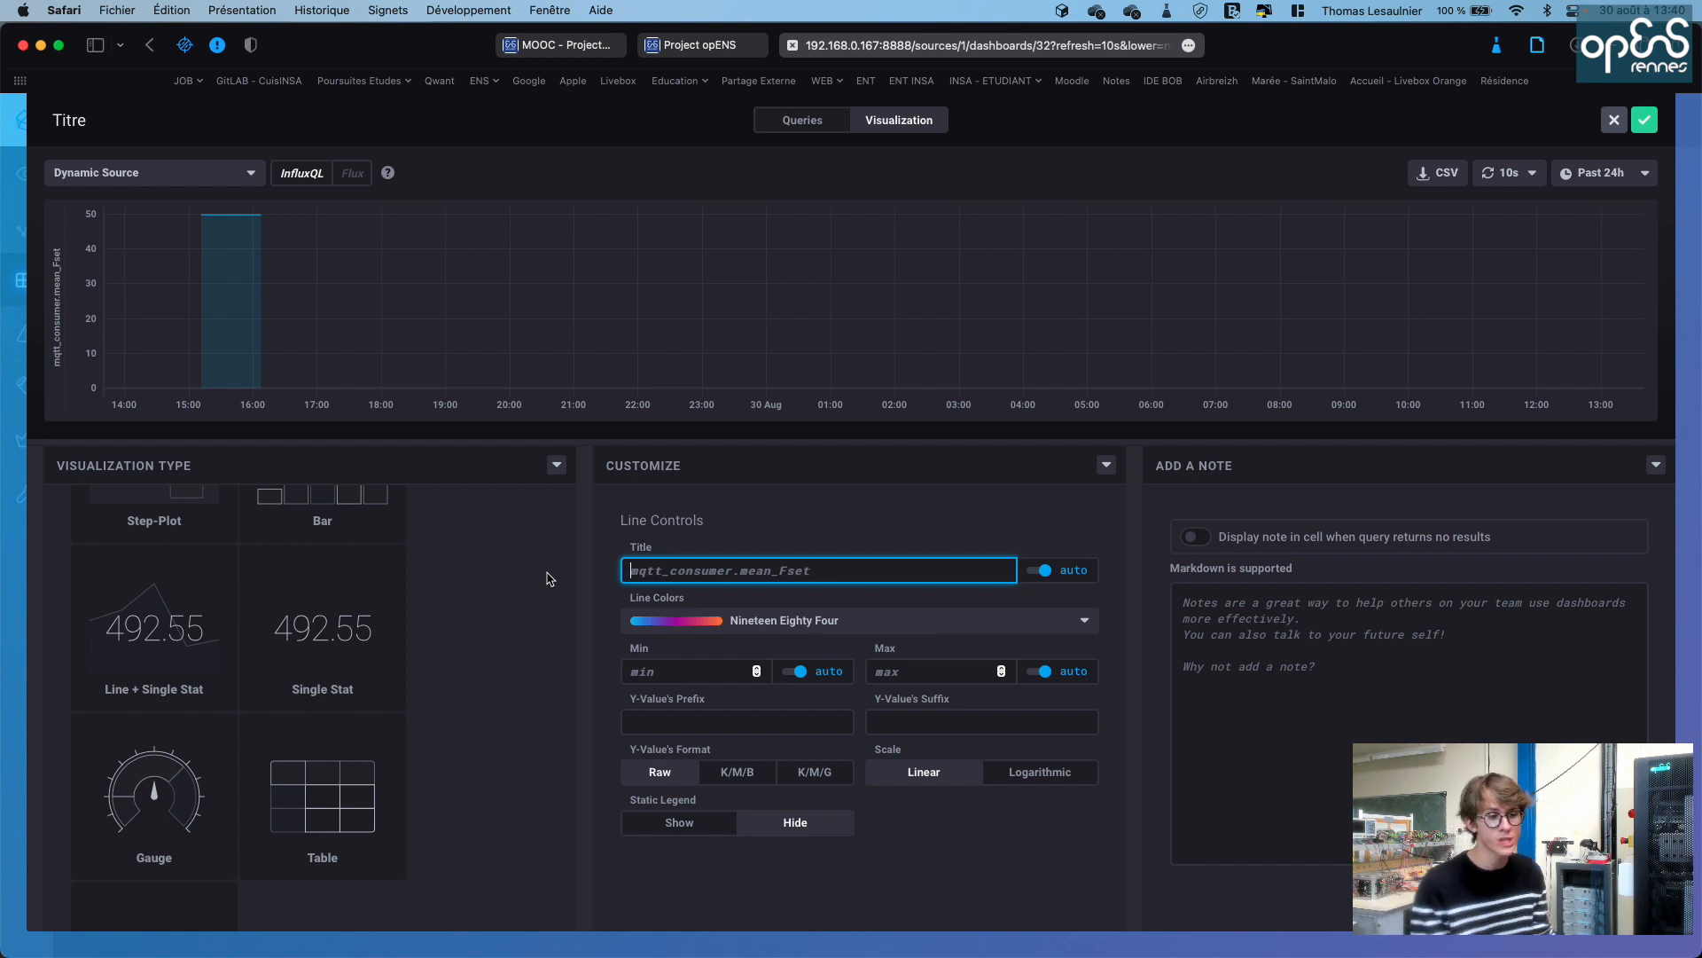
{"action": "left_click", "coordinate": [712, 677]}
{"action": "left_click", "coordinate": [894, 670]}
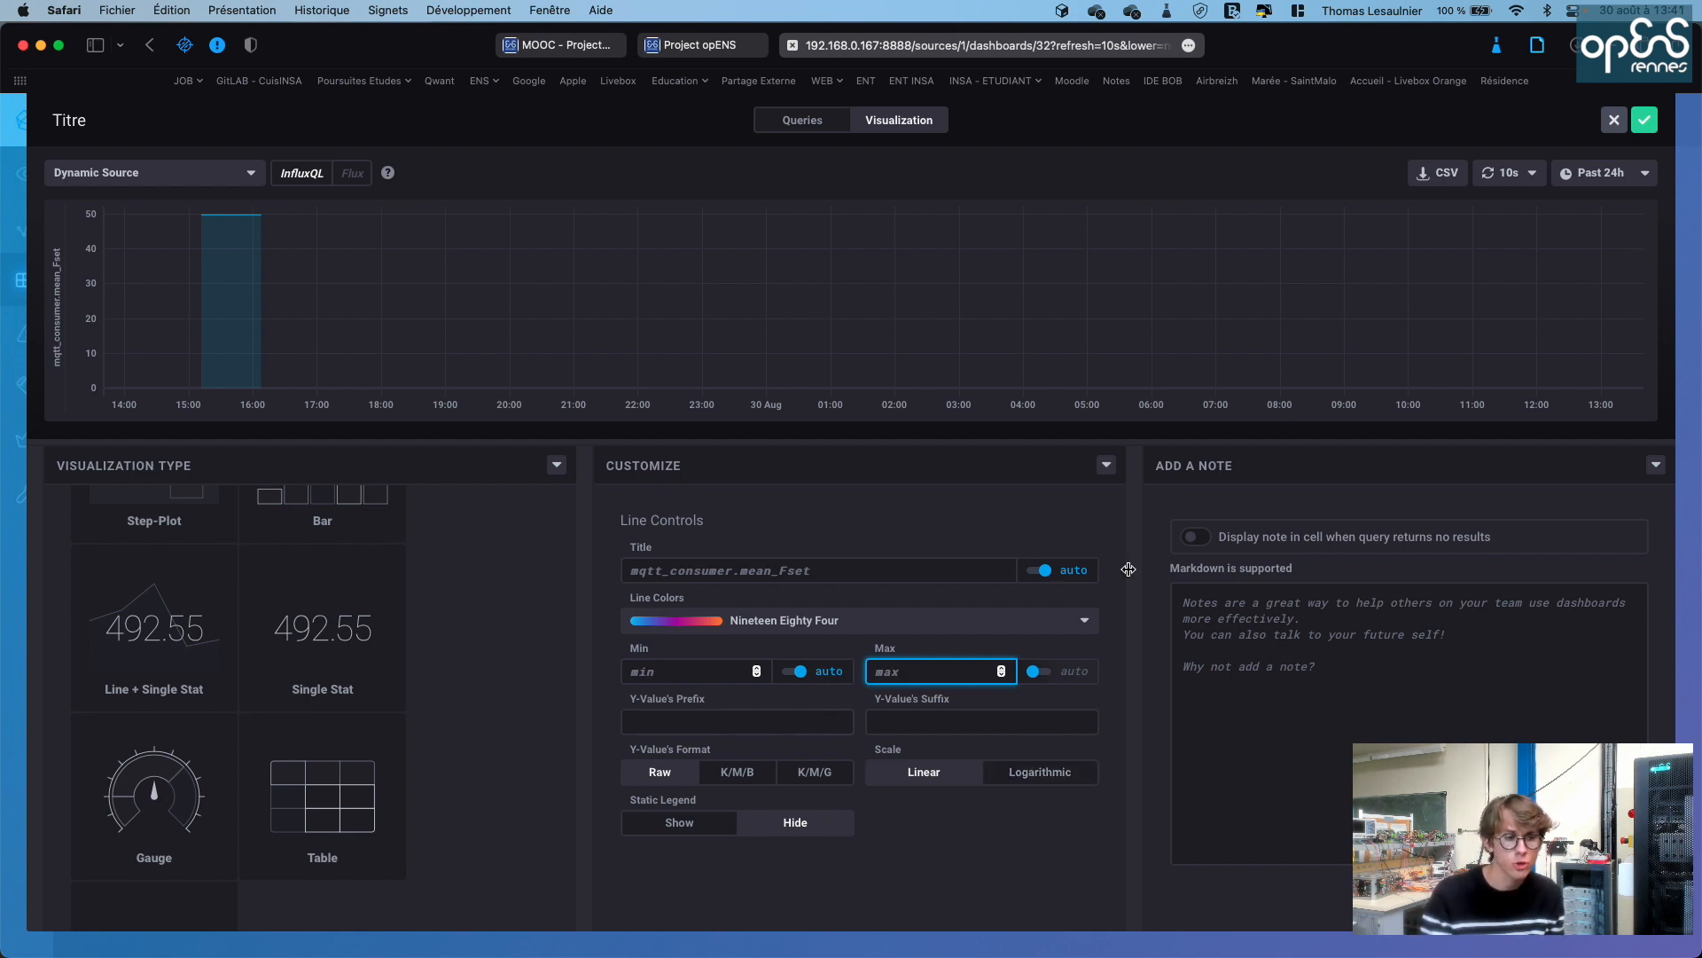
{"action": "left_click", "coordinate": [1645, 120]}
Set the dashboard's time range to the past 30 days and zoom the graph to about 25–28 August 2023
{"action": "left_click", "coordinate": [1563, 120]}
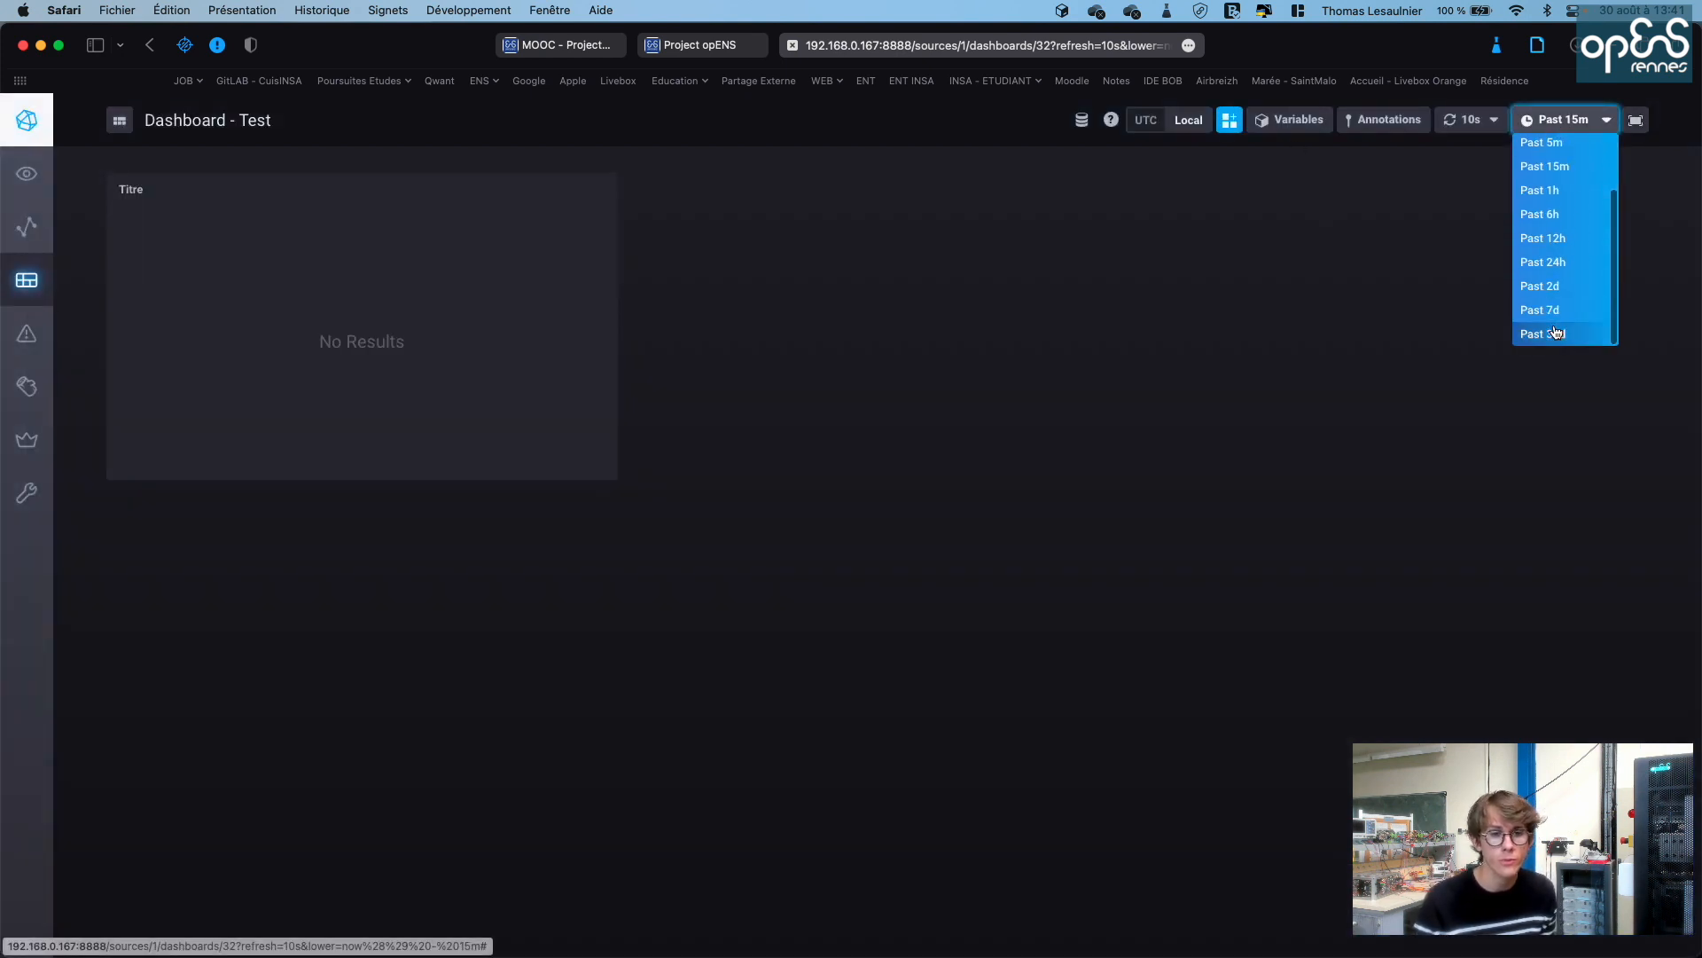
{"action": "left_click", "coordinate": [1547, 333]}
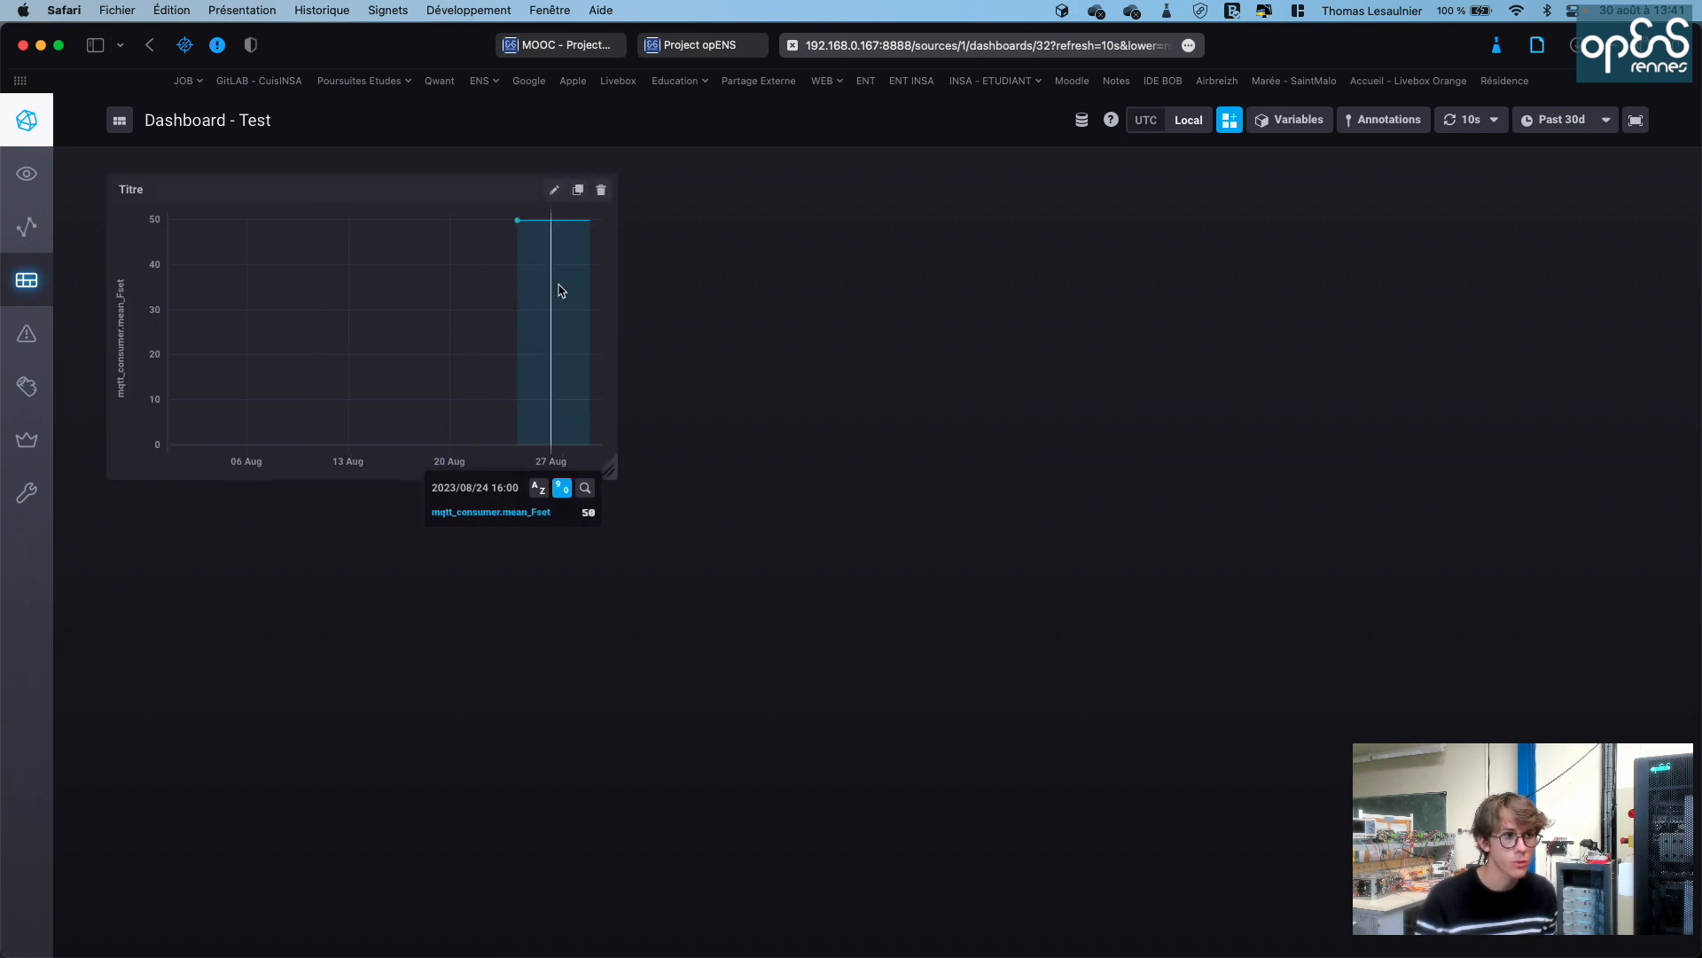
{"action": "left_click_drag", "start_coordinate": [527, 289], "coordinate": [575, 290]}
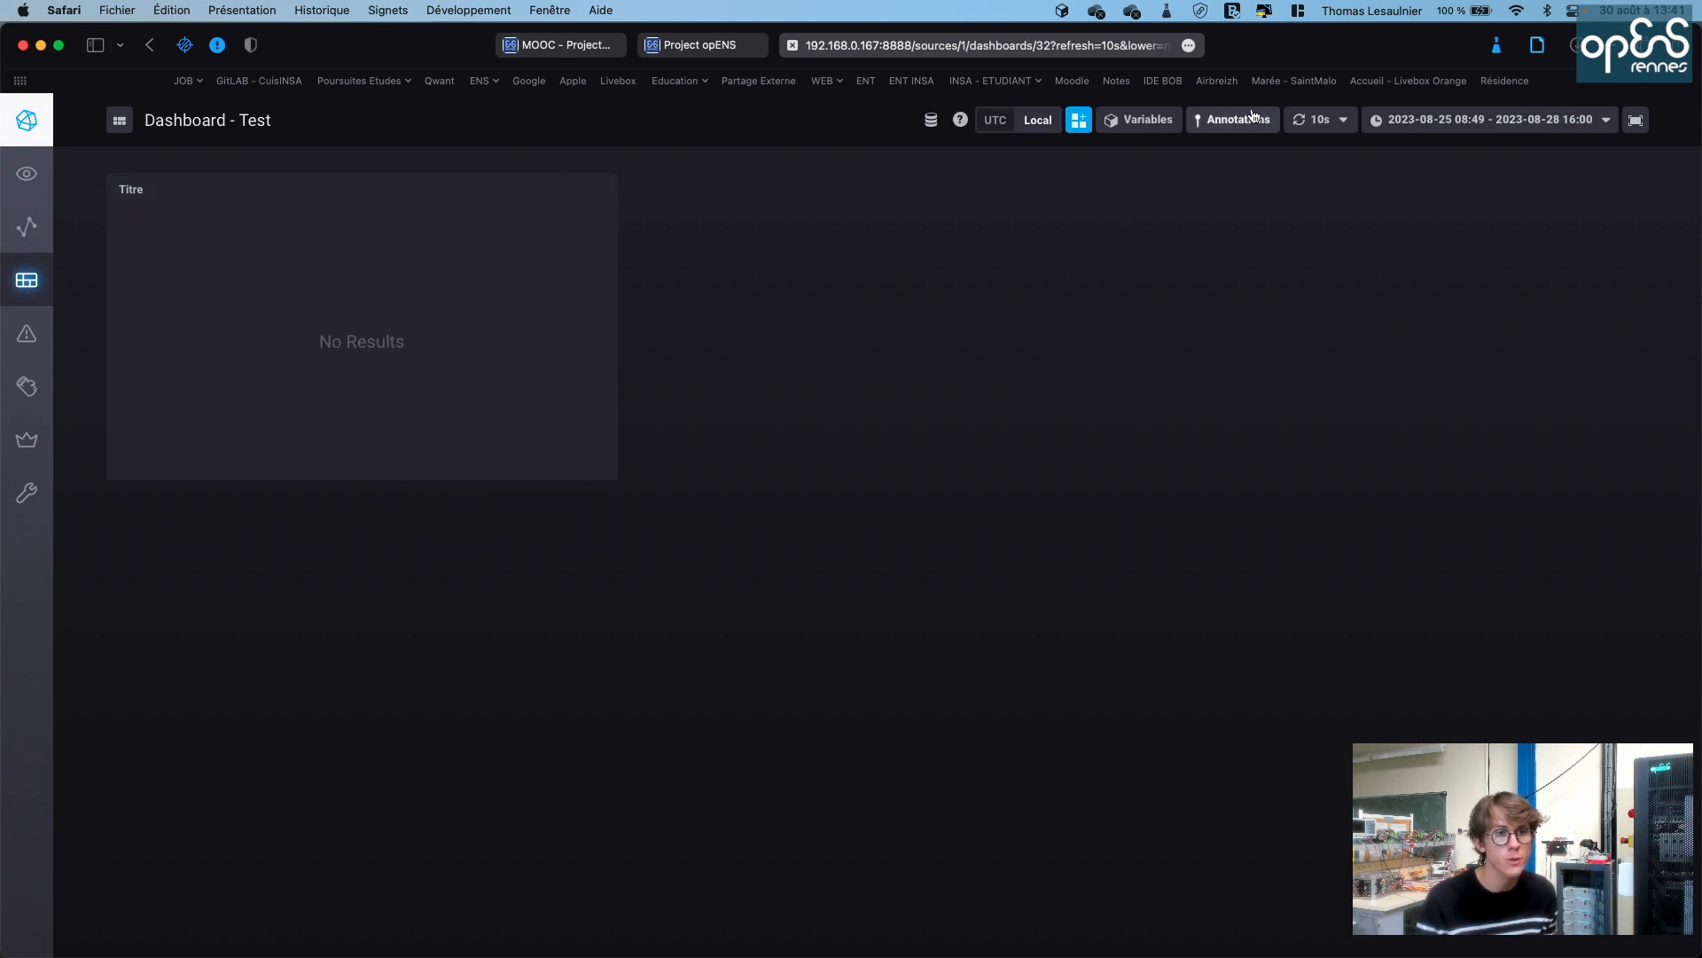
Examine the dashboard's refresh interval options and its template variables
{"action": "left_click", "coordinate": [1338, 120]}
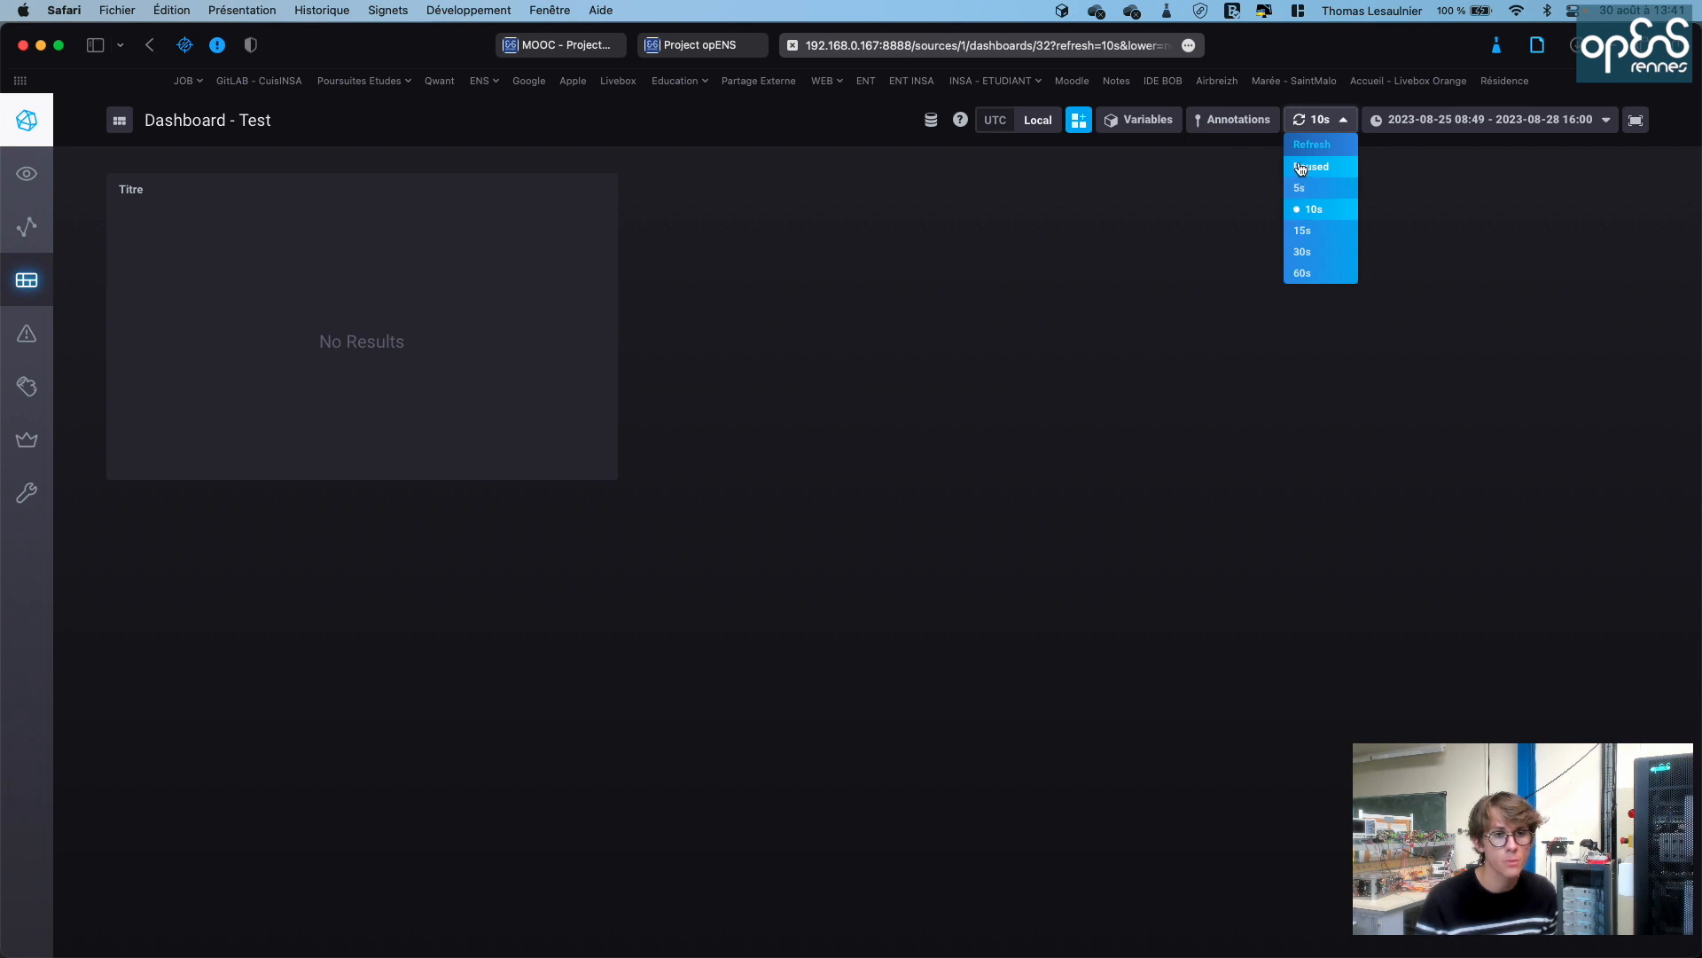
{"action": "left_click", "coordinate": [1245, 176]}
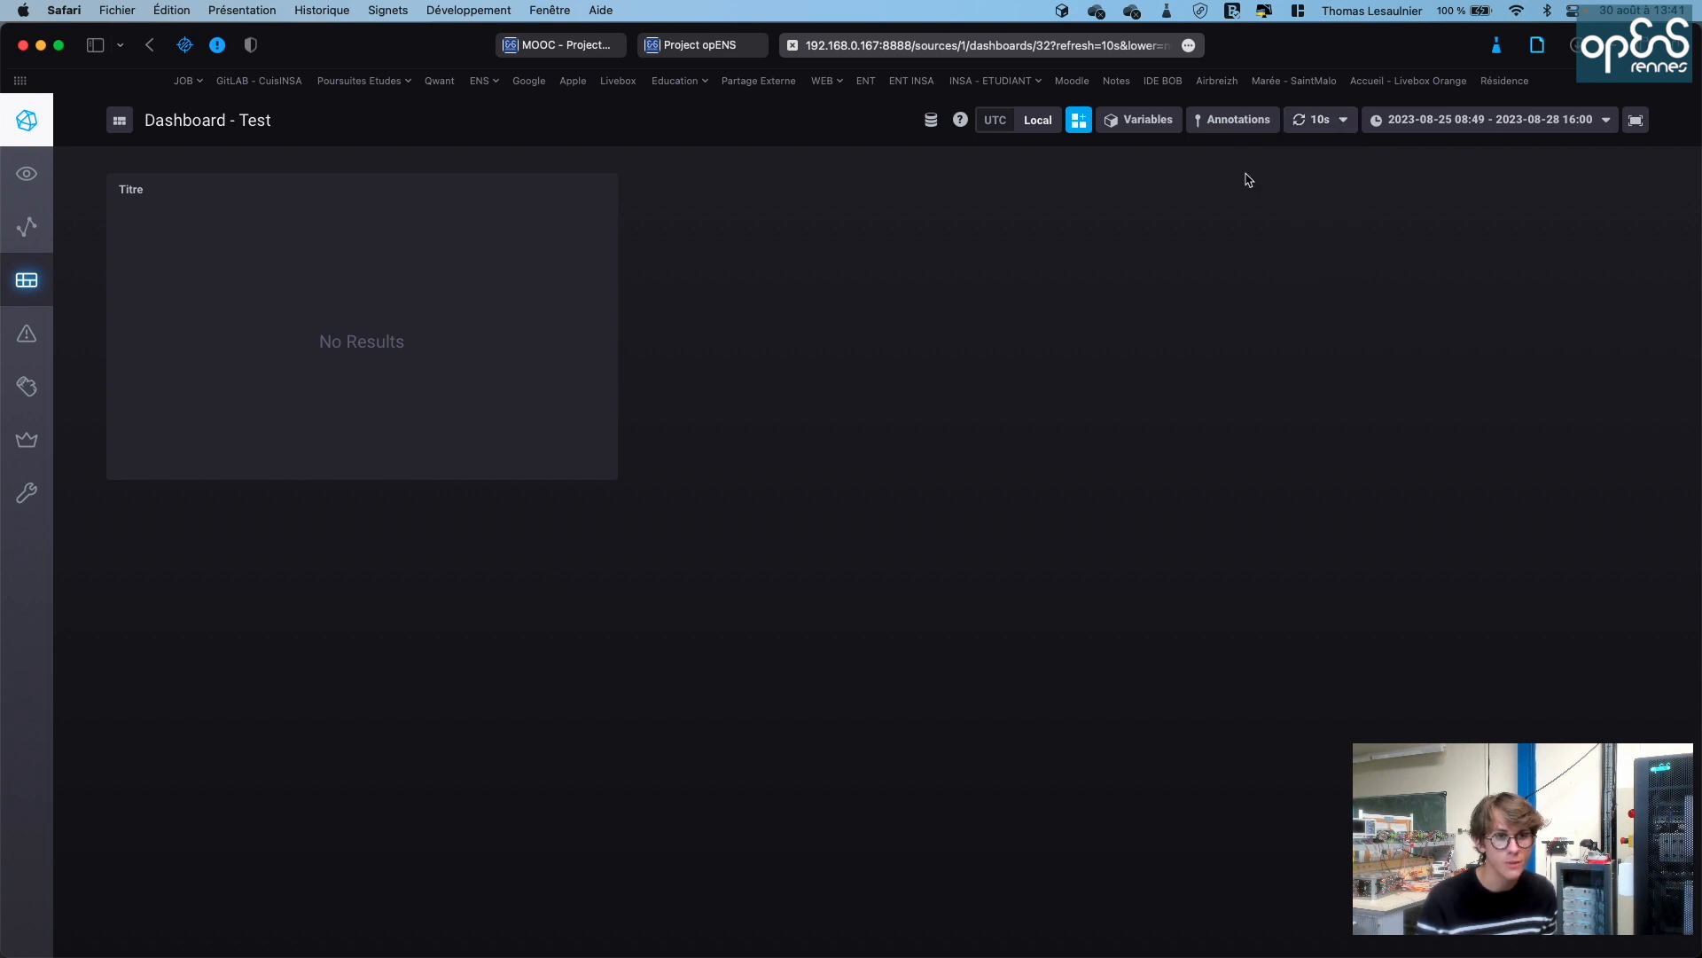
{"action": "left_click", "coordinate": [1142, 126]}
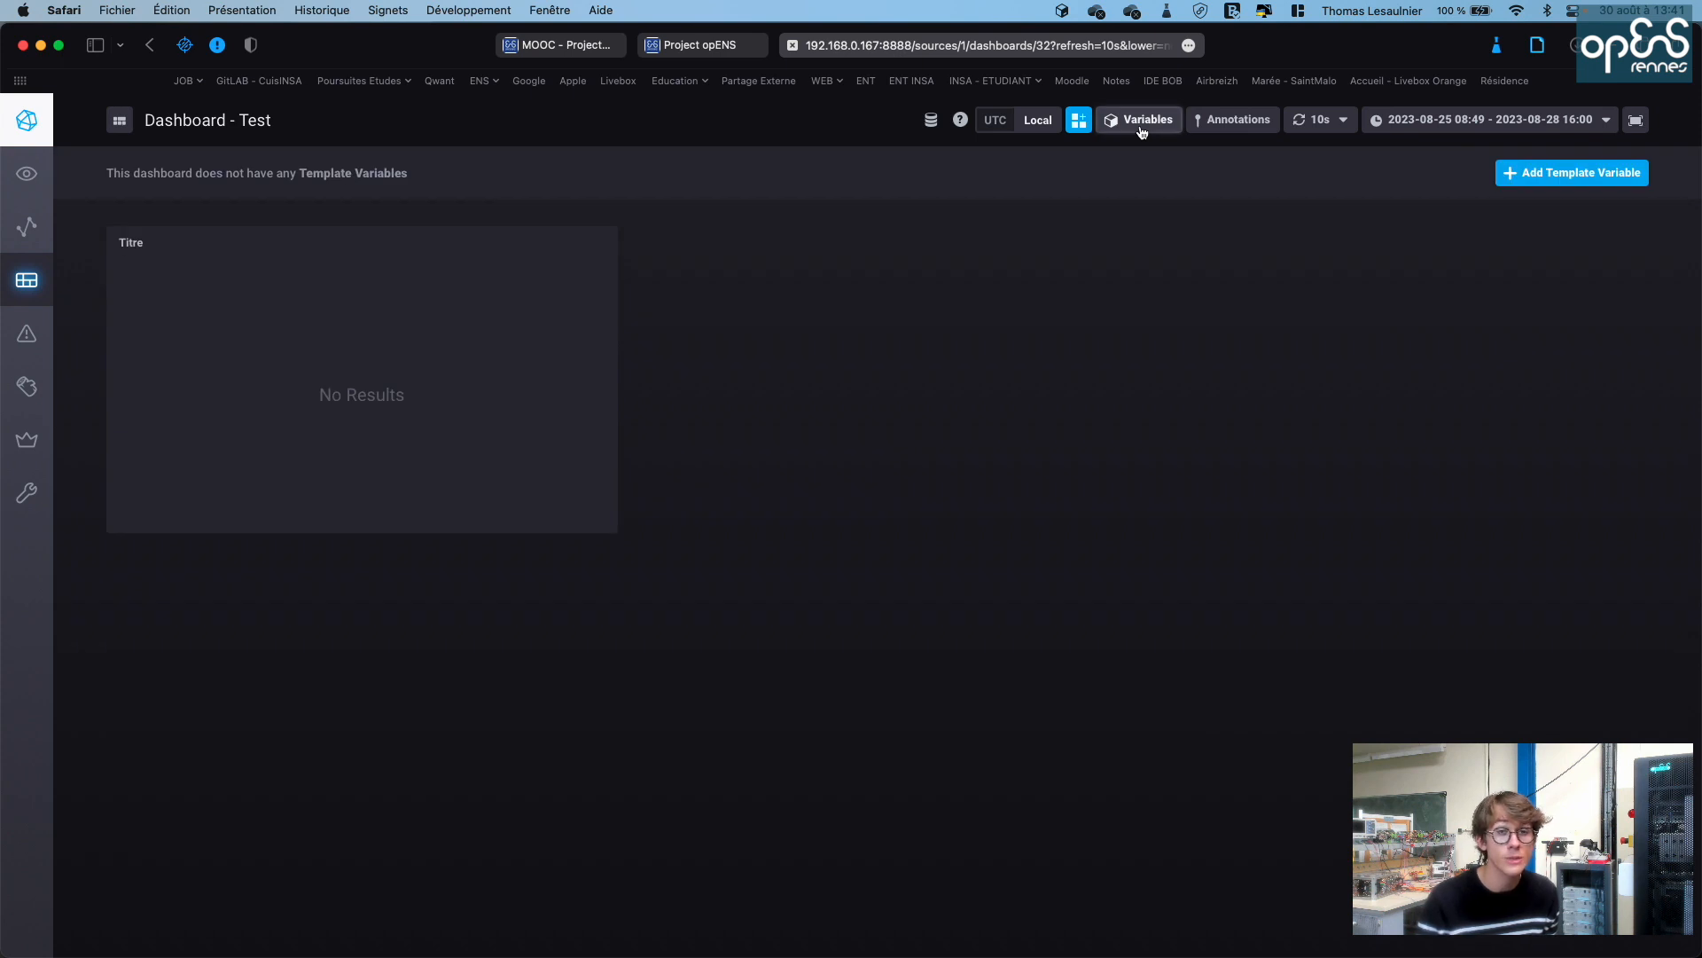
Return to the dashboard list and open the "Report of a node - Version A" dashboard
{"action": "left_click", "coordinate": [27, 280]}
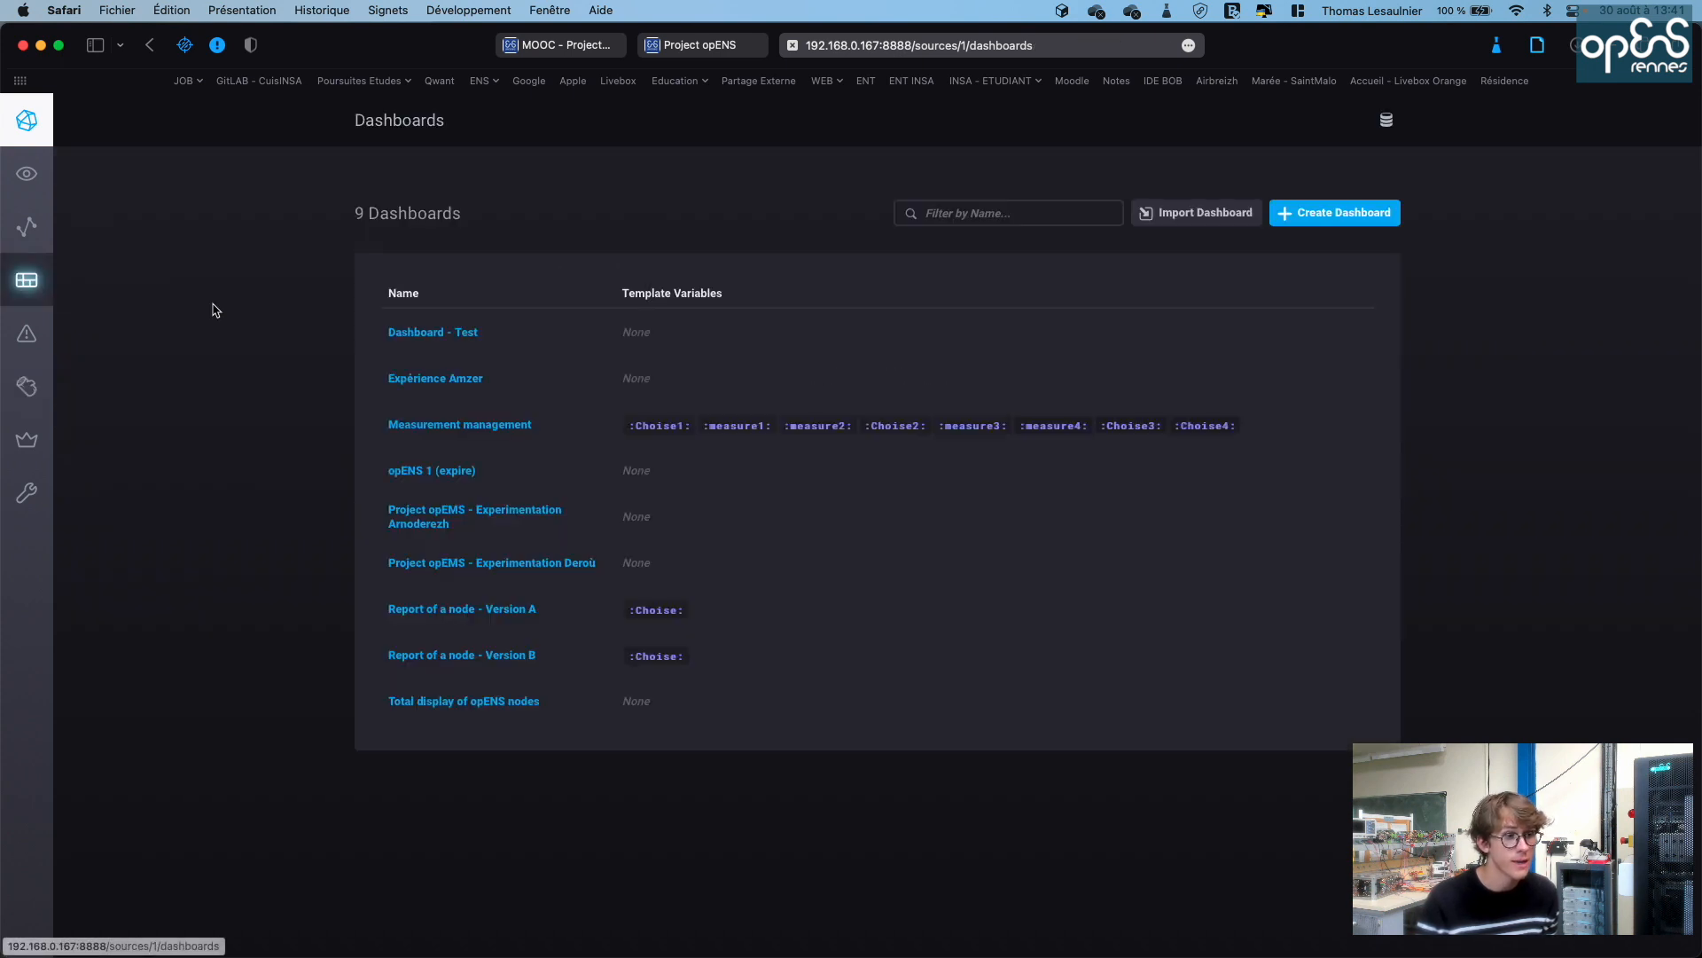
{"action": "left_click", "coordinate": [492, 611]}
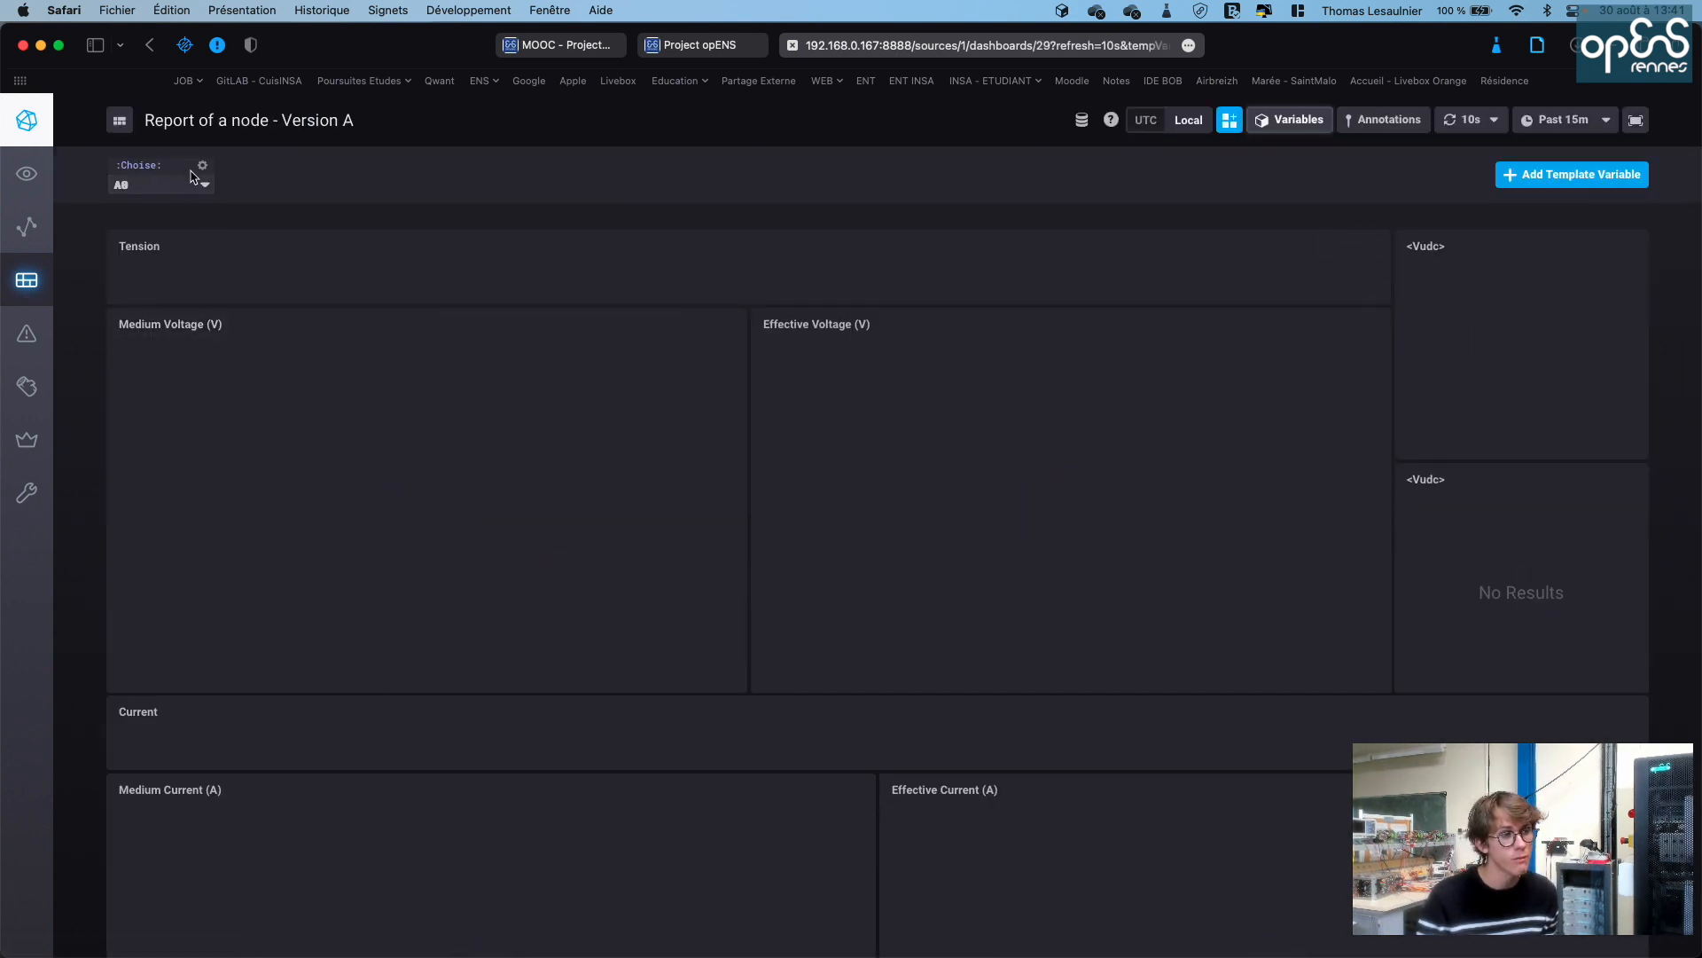
Set the dashboard's Choise variable to A5 and look over its graphs
{"action": "left_click", "coordinate": [146, 185]}
{"action": "scroll", "coordinate": [146, 292], "scroll_direction": "down", "scroll_amount": 1}
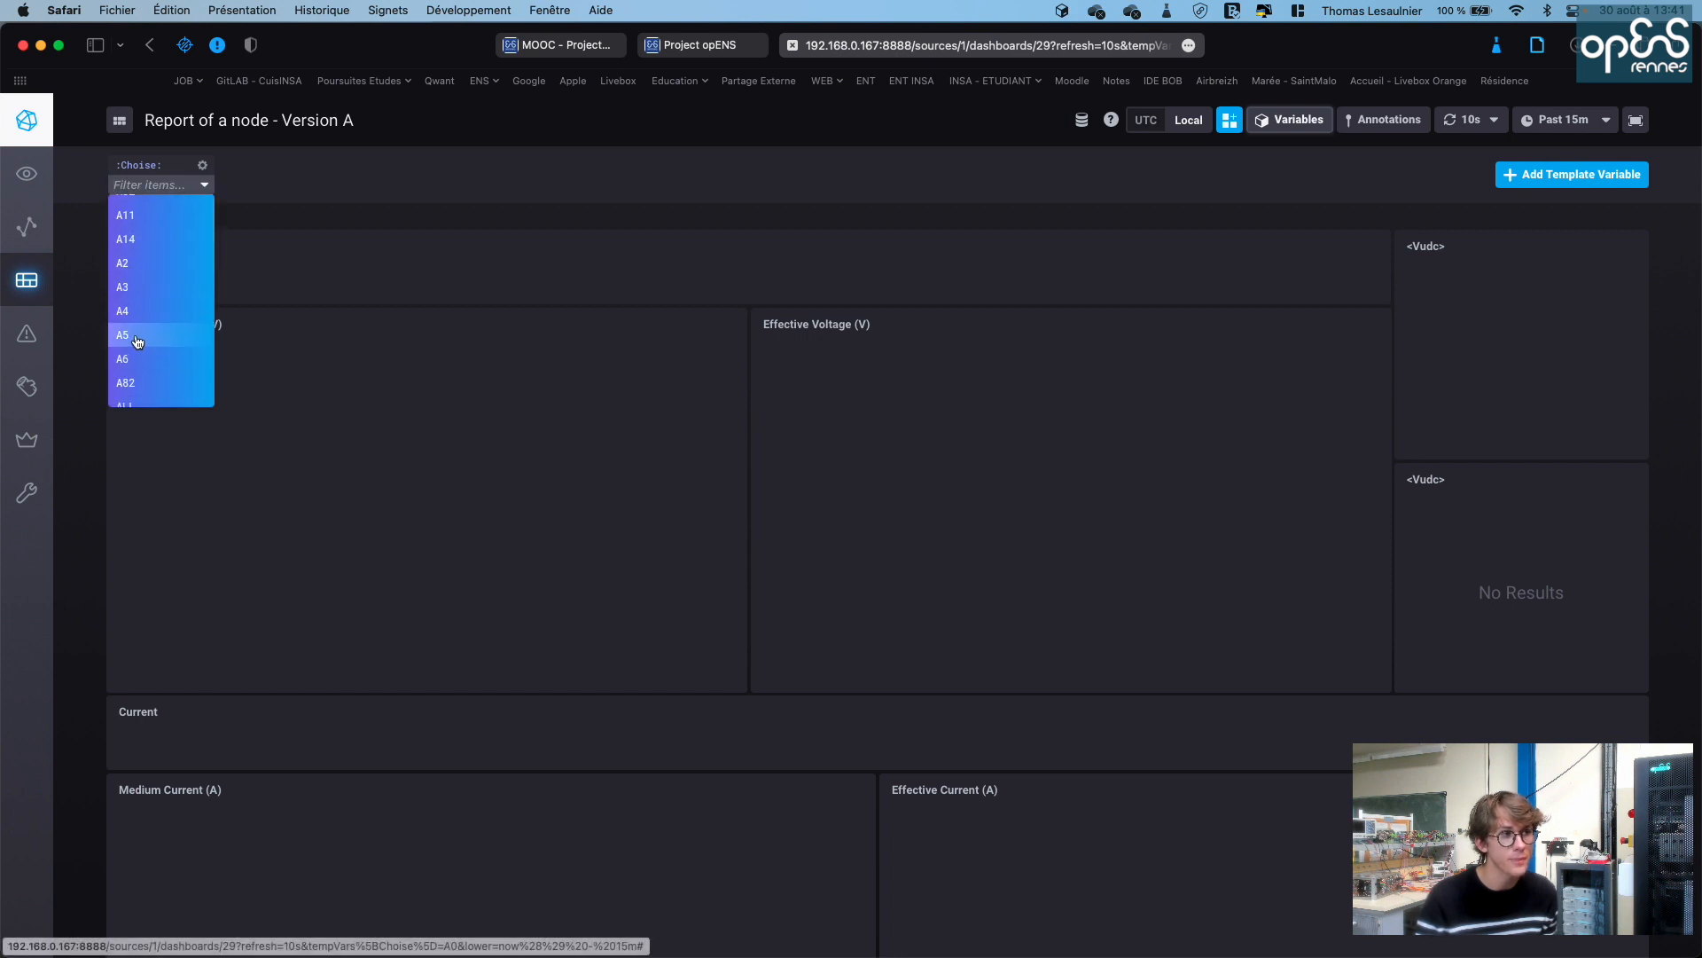
{"action": "left_click", "coordinate": [133, 336]}
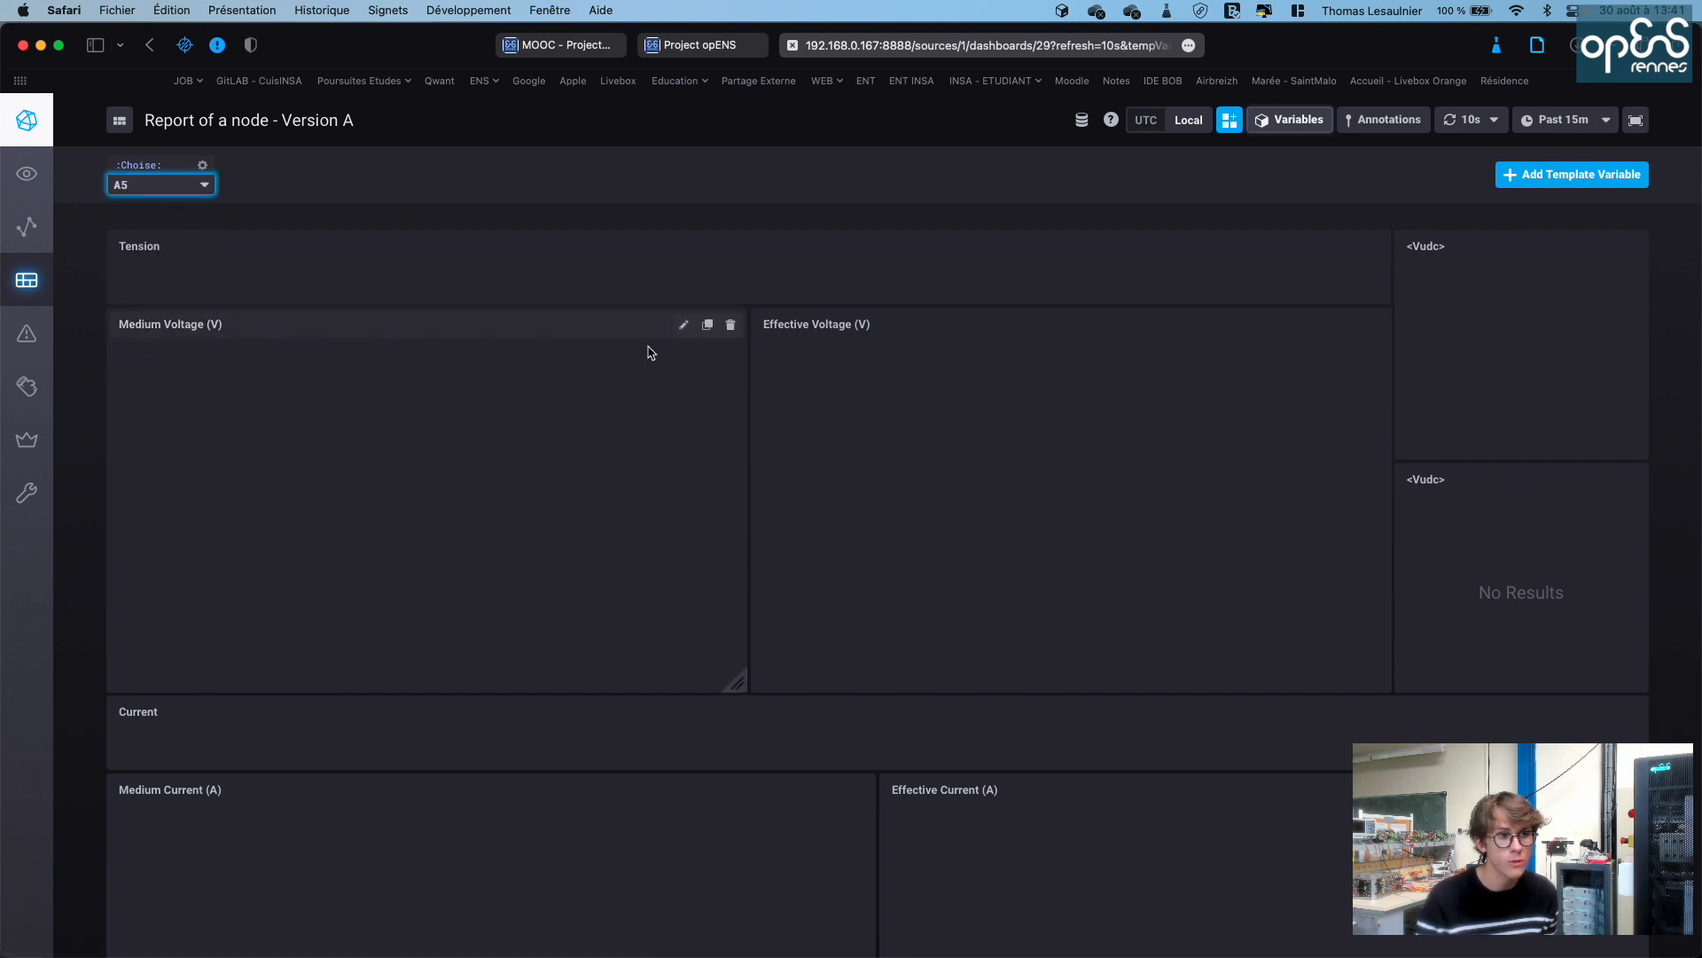
{"action": "scroll", "coordinate": [1073, 717], "scroll_direction": "down", "scroll_amount": 6}
{"action": "scroll", "coordinate": [1073, 716], "scroll_direction": "down", "scroll_amount": 2}
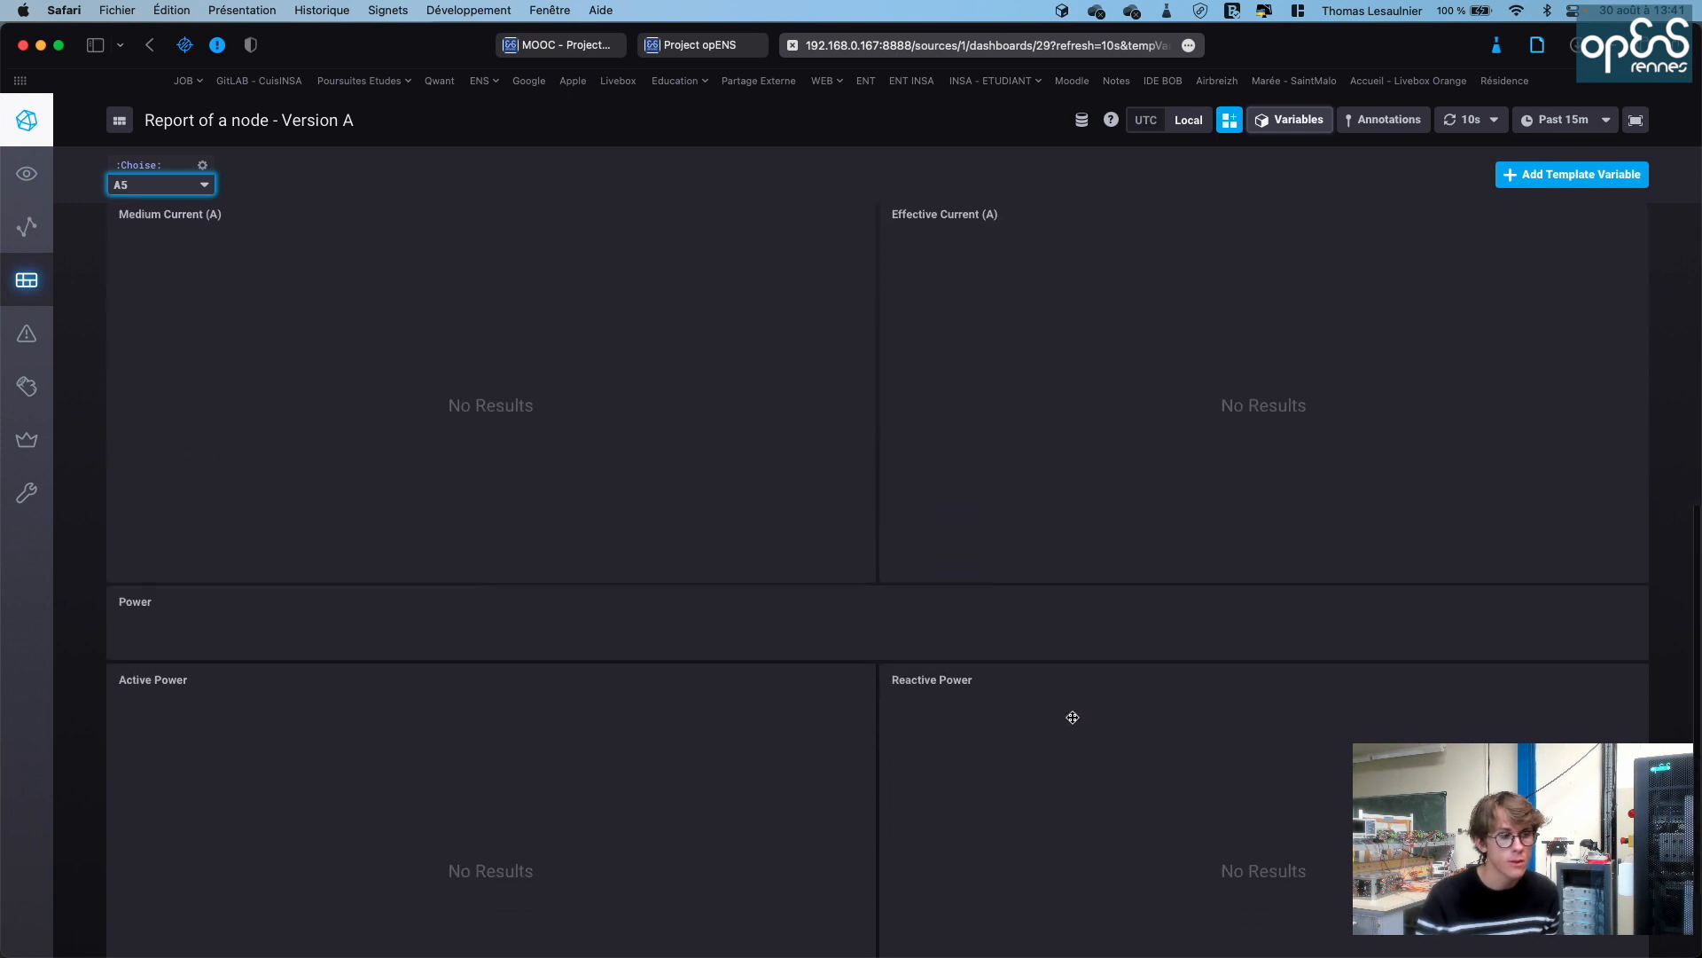
{"action": "scroll", "coordinate": [1073, 716], "scroll_direction": "up", "scroll_amount": 8}
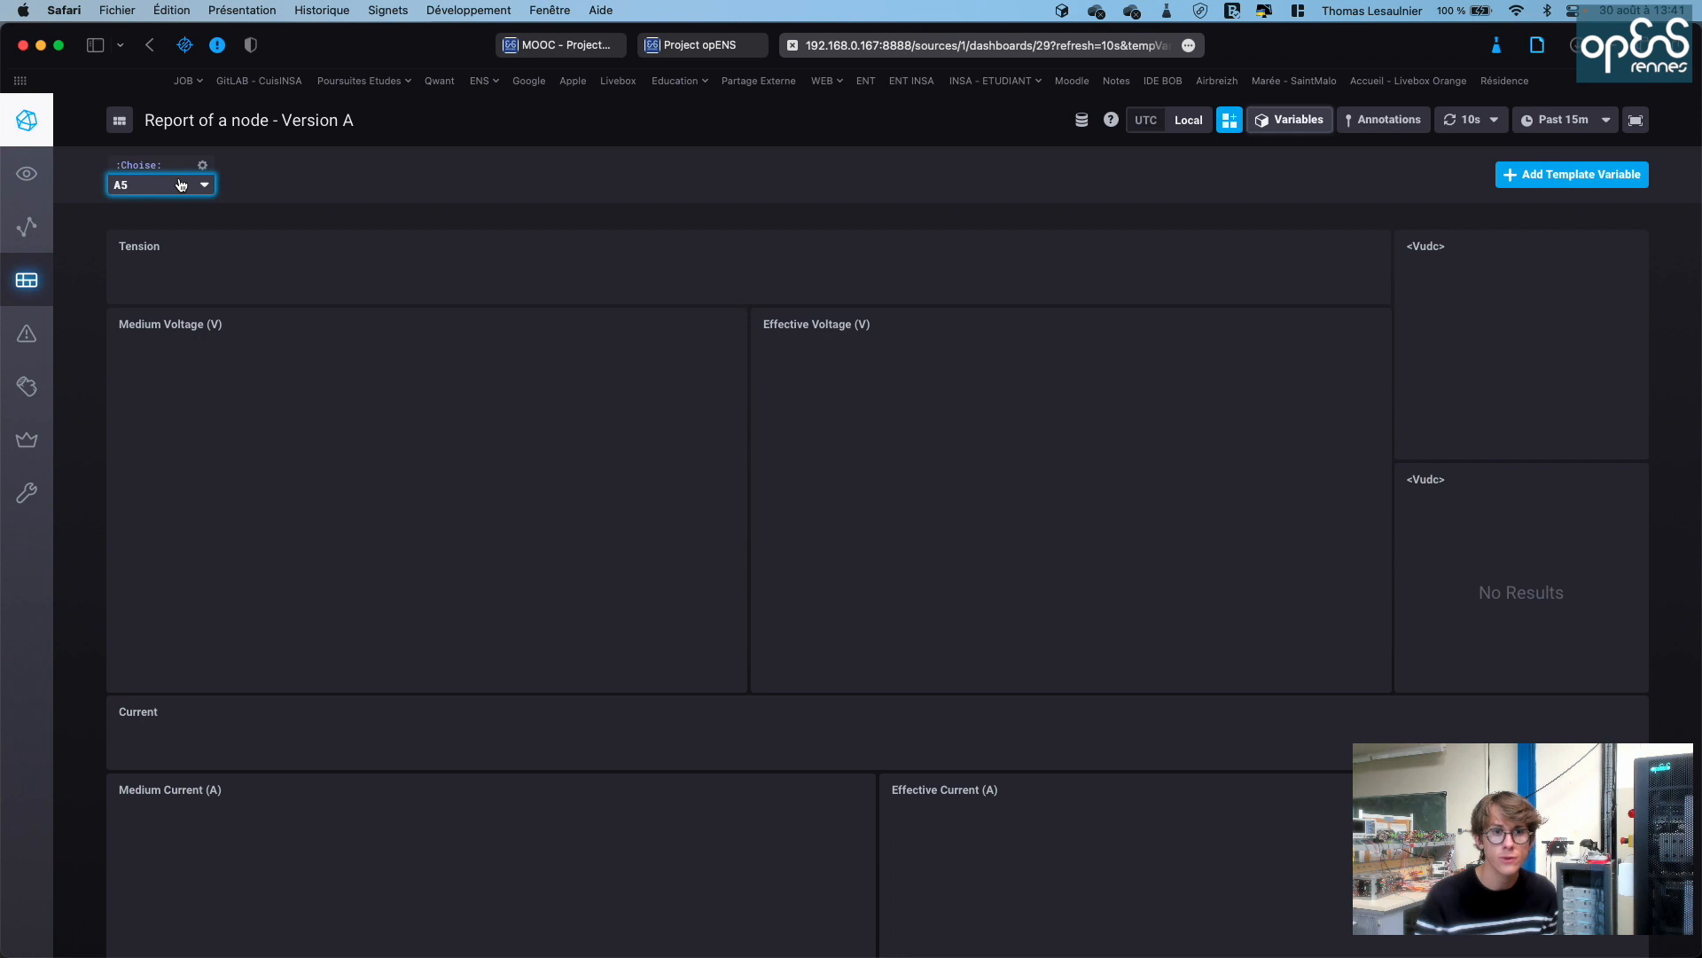
Set the time range to the past 7 days and zoom the Medium Voltage graph to about 15:06–16:10 on 29 August 2023
{"action": "left_click", "coordinate": [1565, 119]}
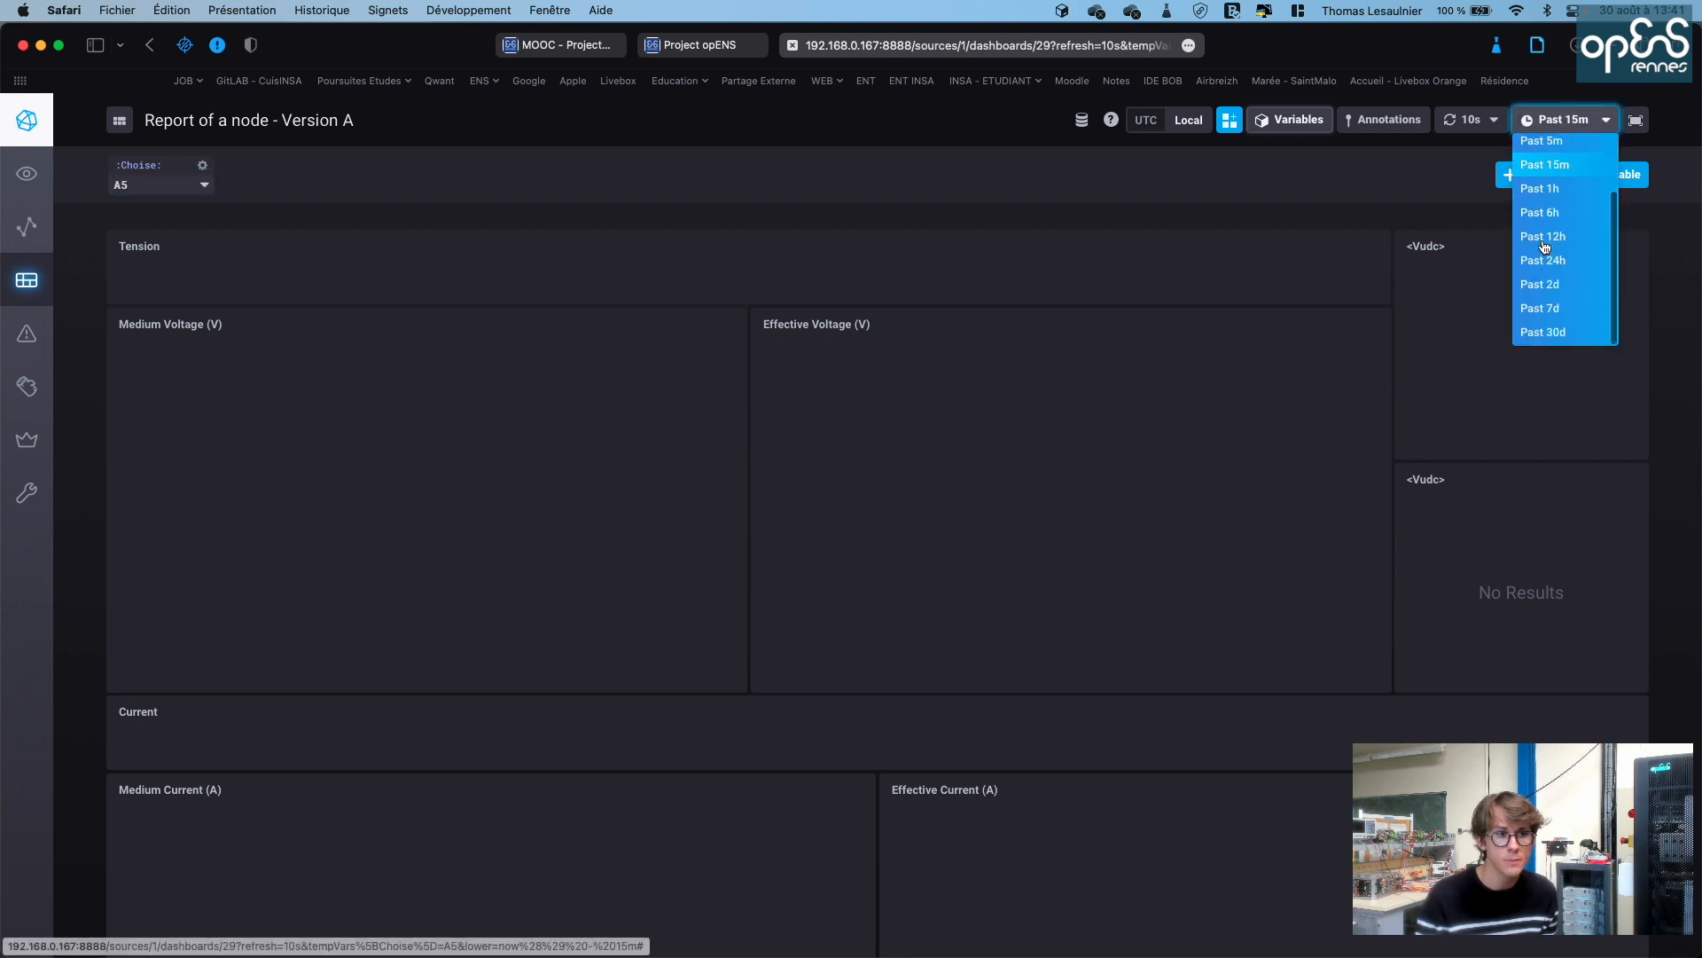
{"action": "left_click", "coordinate": [1555, 308]}
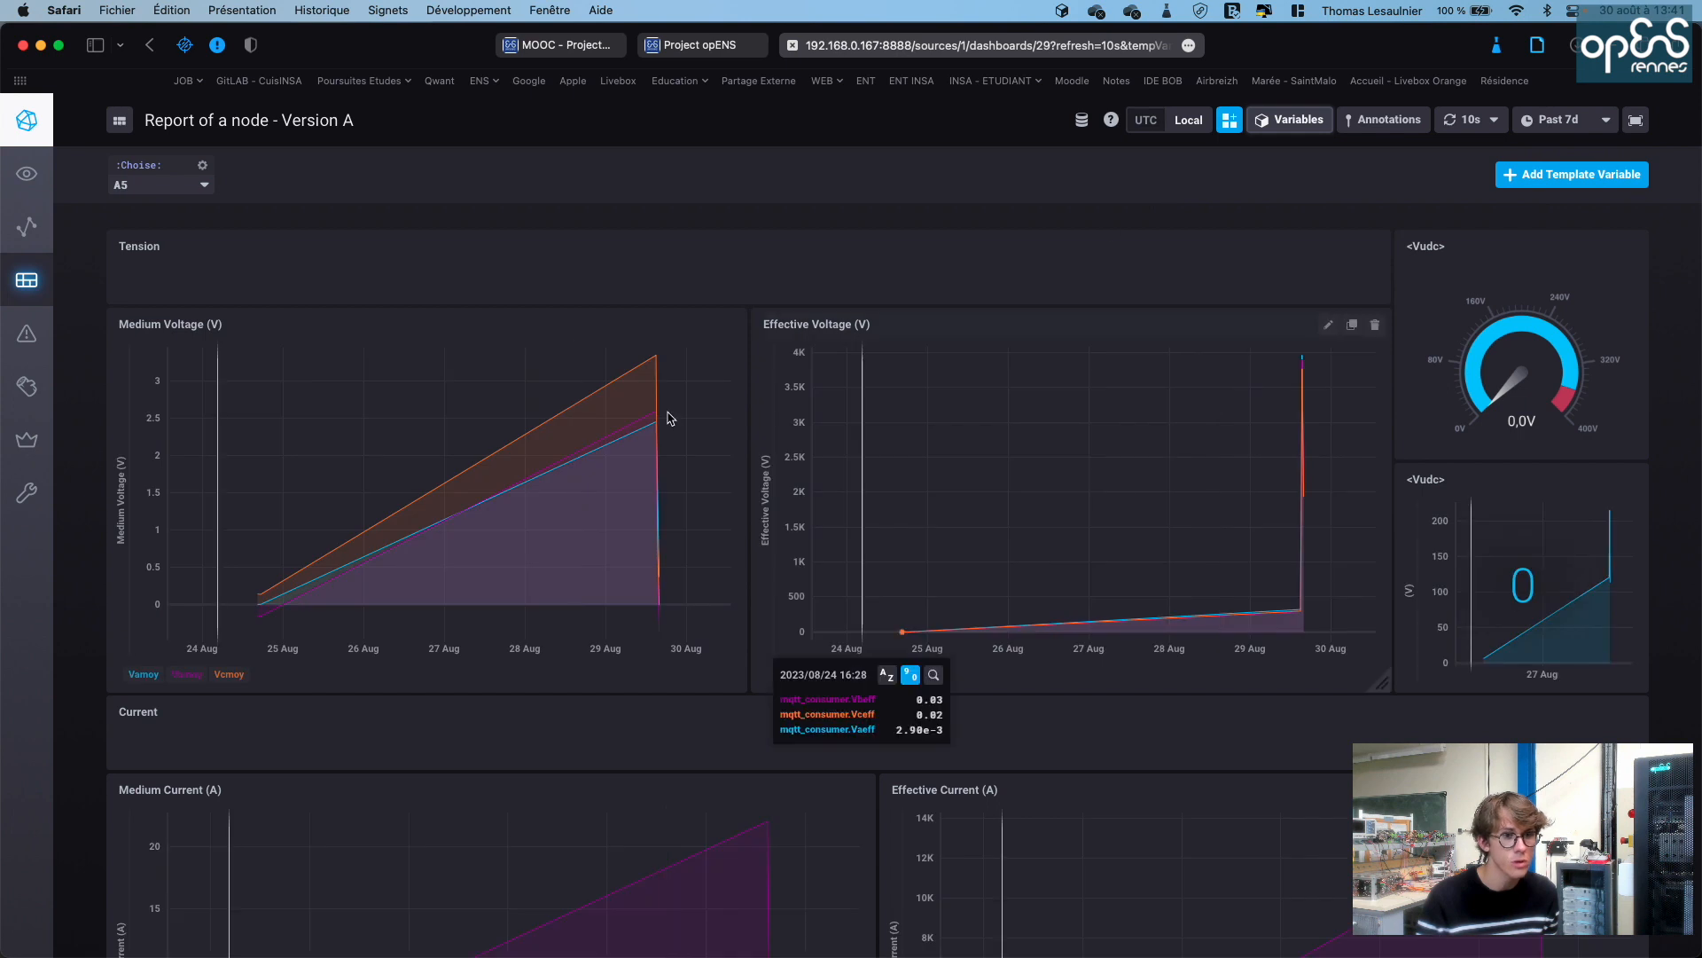
{"action": "scroll", "coordinate": [567, 444], "scroll_direction": "down", "scroll_amount": 3}
{"action": "scroll", "coordinate": [551, 538], "scroll_direction": "down", "scroll_amount": 3}
{"action": "scroll", "coordinate": [552, 539], "scroll_direction": "up", "scroll_amount": 3}
{"action": "left_click_drag", "start_coordinate": [620, 358], "coordinate": [655, 358]}
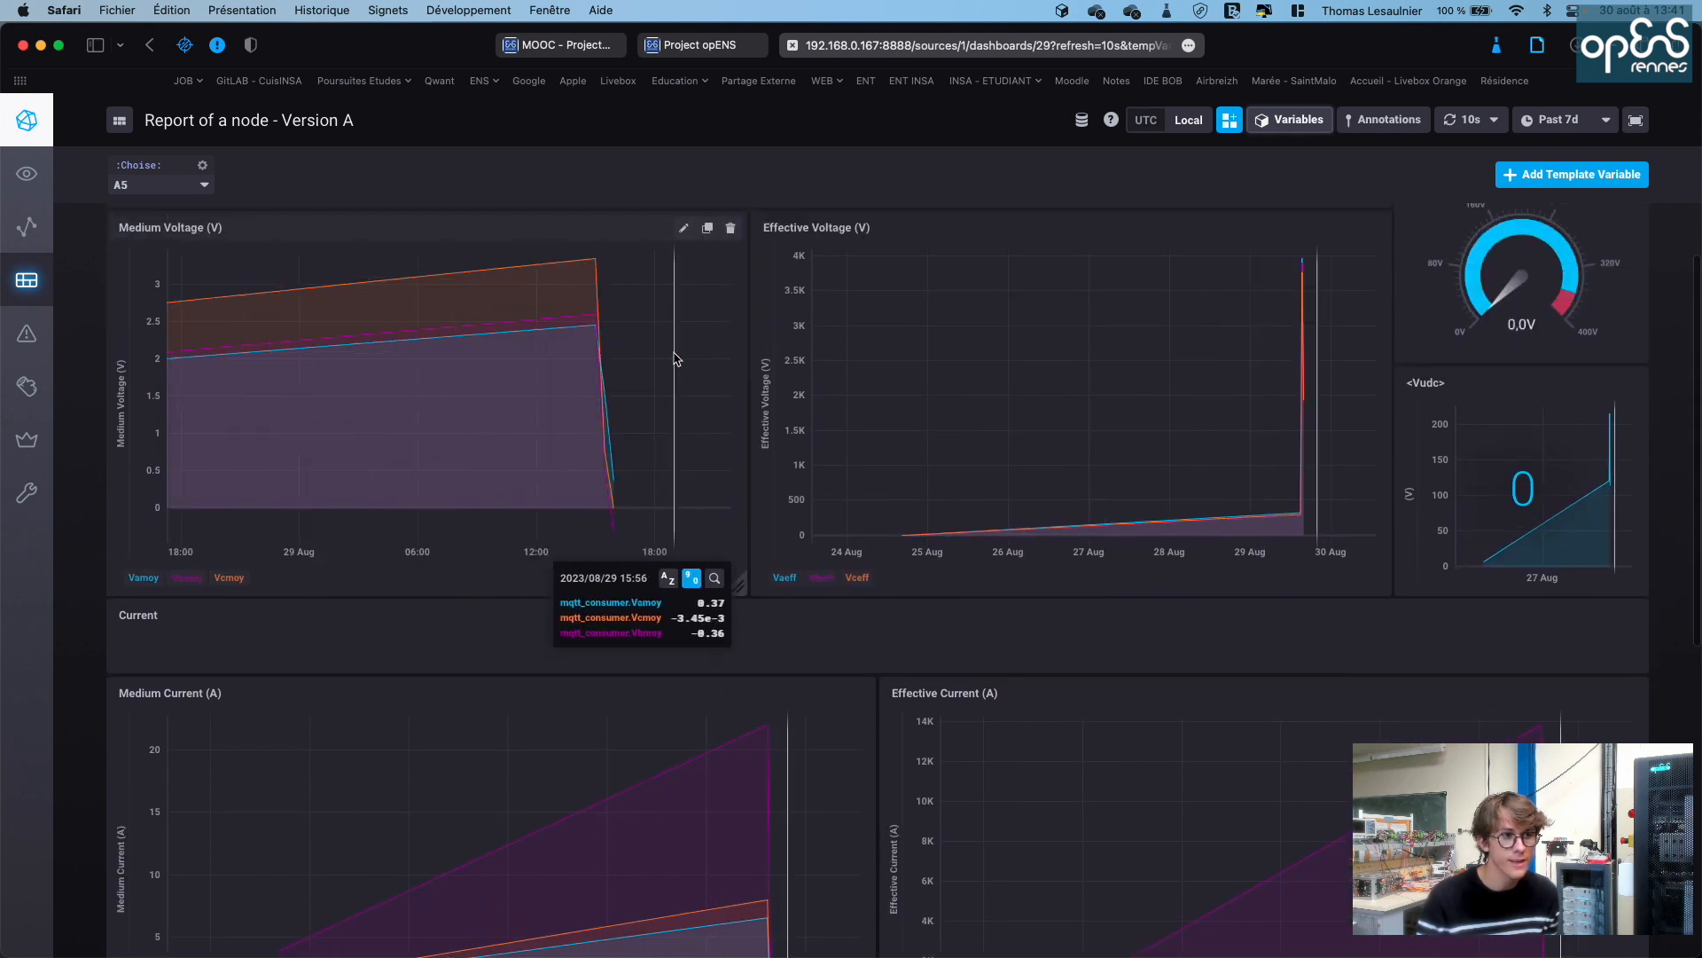
{"action": "left_click_drag", "start_coordinate": [424, 346], "coordinate": [653, 374]}
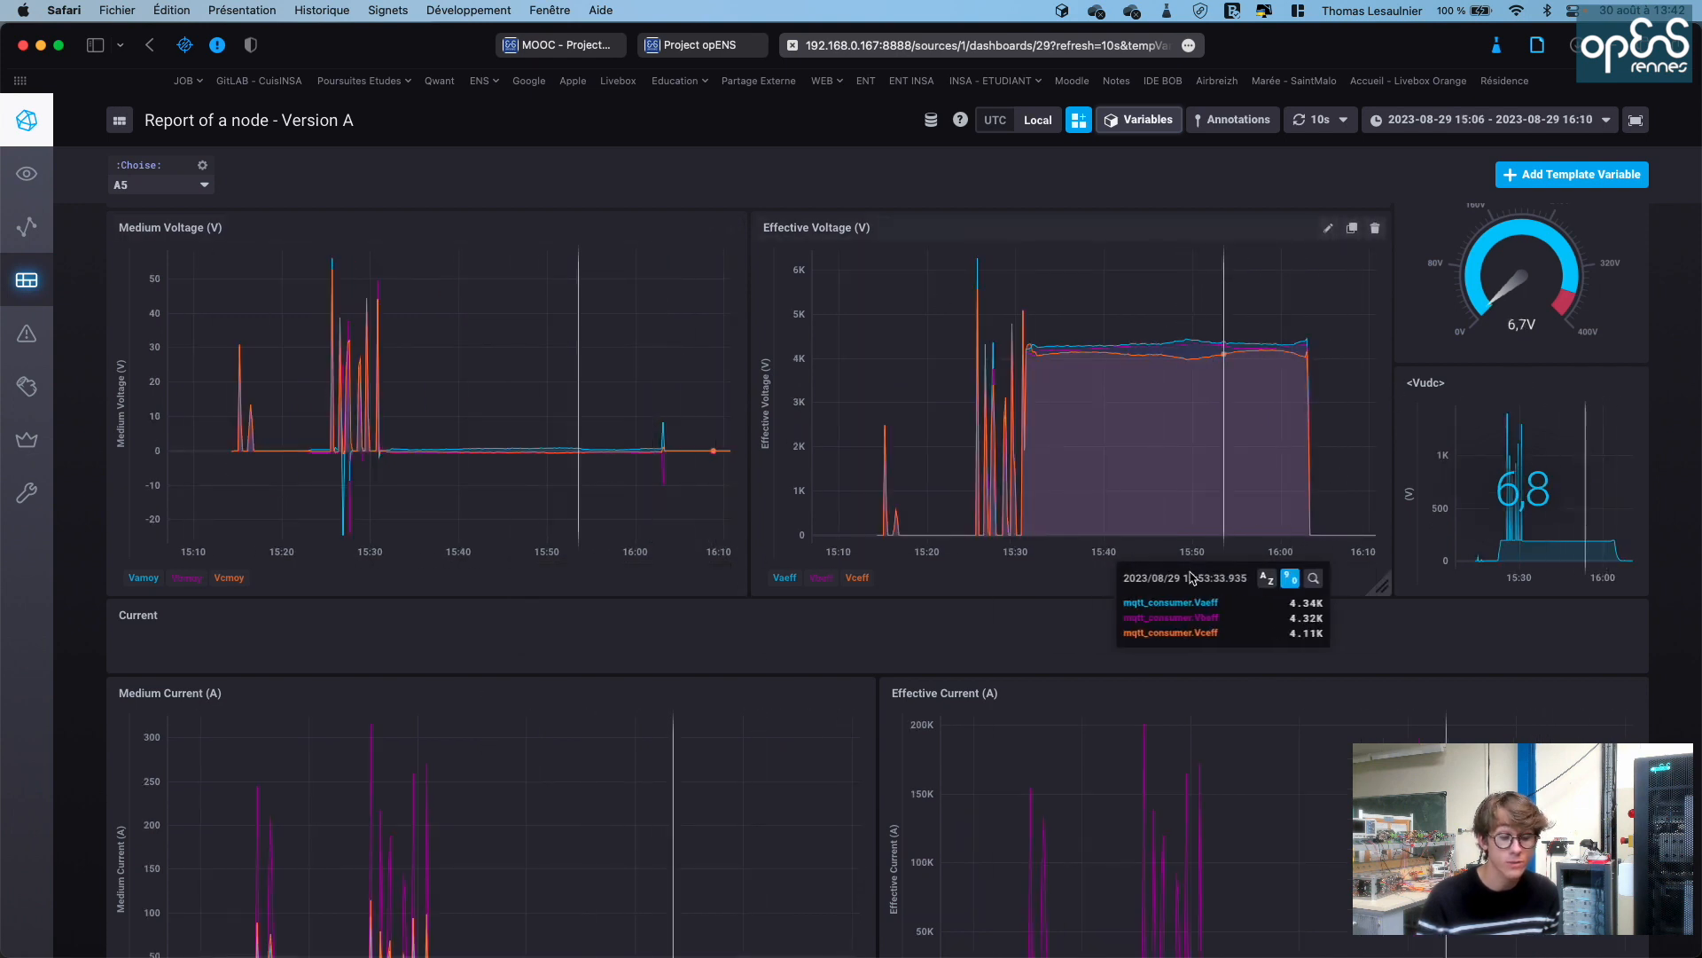
Look over the zoomed voltage, current and power graphs, and examine the query in the Medium Voltage graph's configuration
{"action": "scroll", "coordinate": [931, 621], "scroll_direction": "down", "scroll_amount": 10}
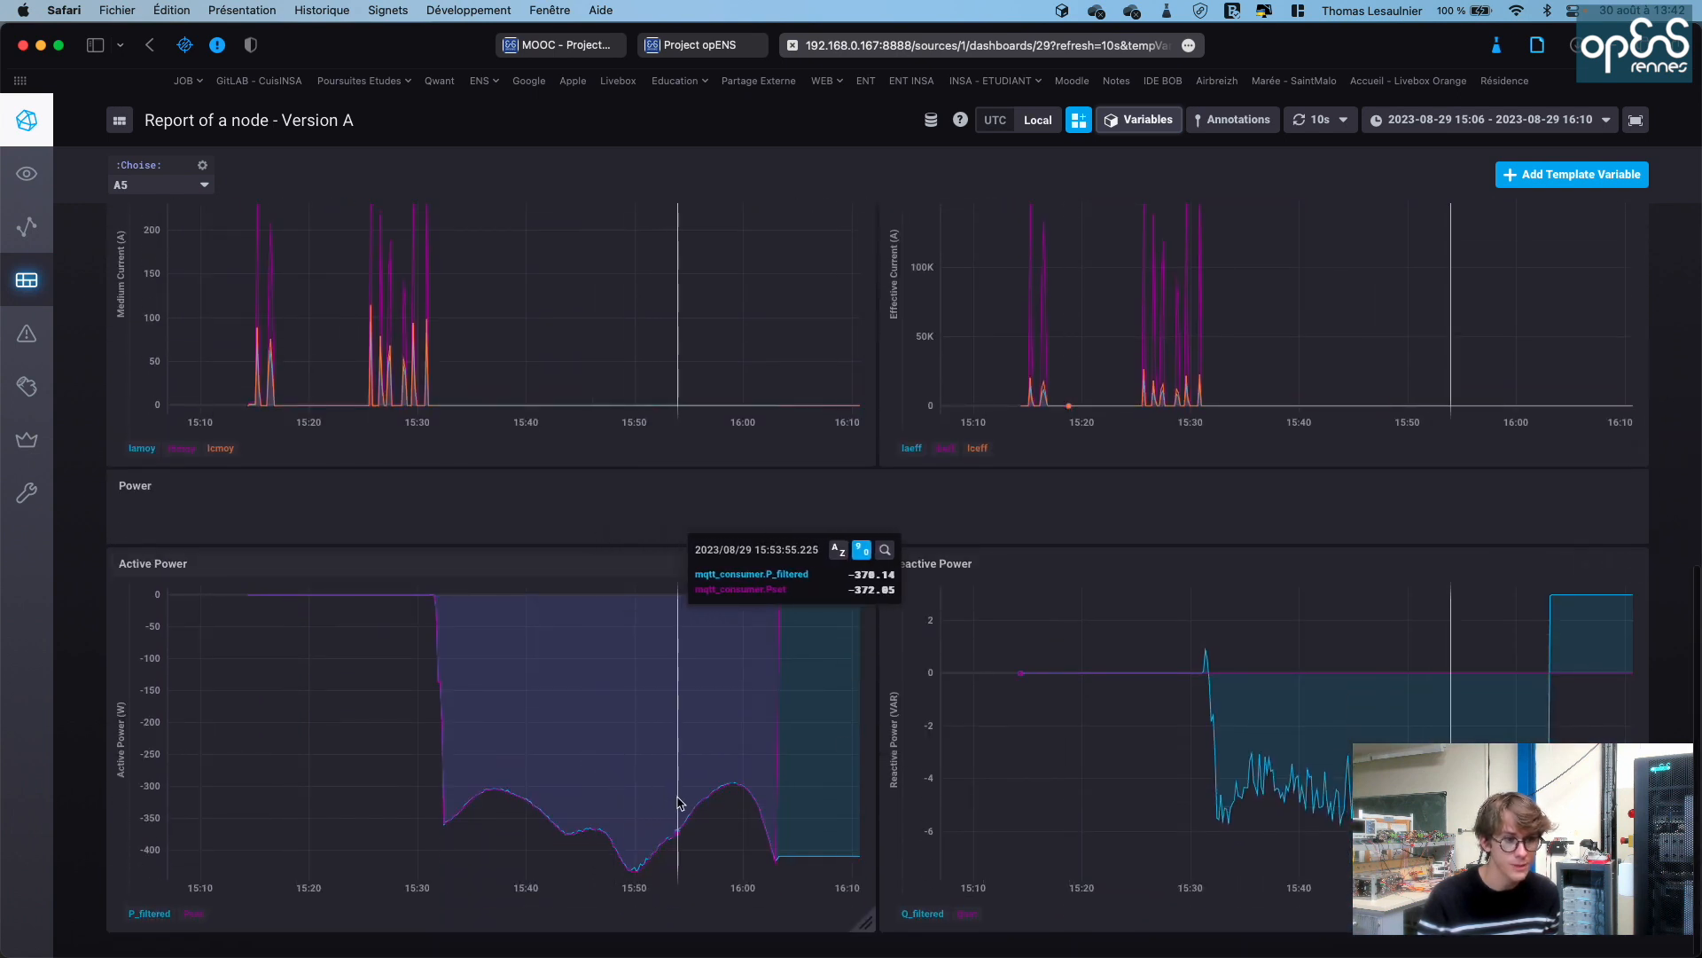
{"action": "scroll", "coordinate": [682, 802], "scroll_direction": "up", "scroll_amount": 10}
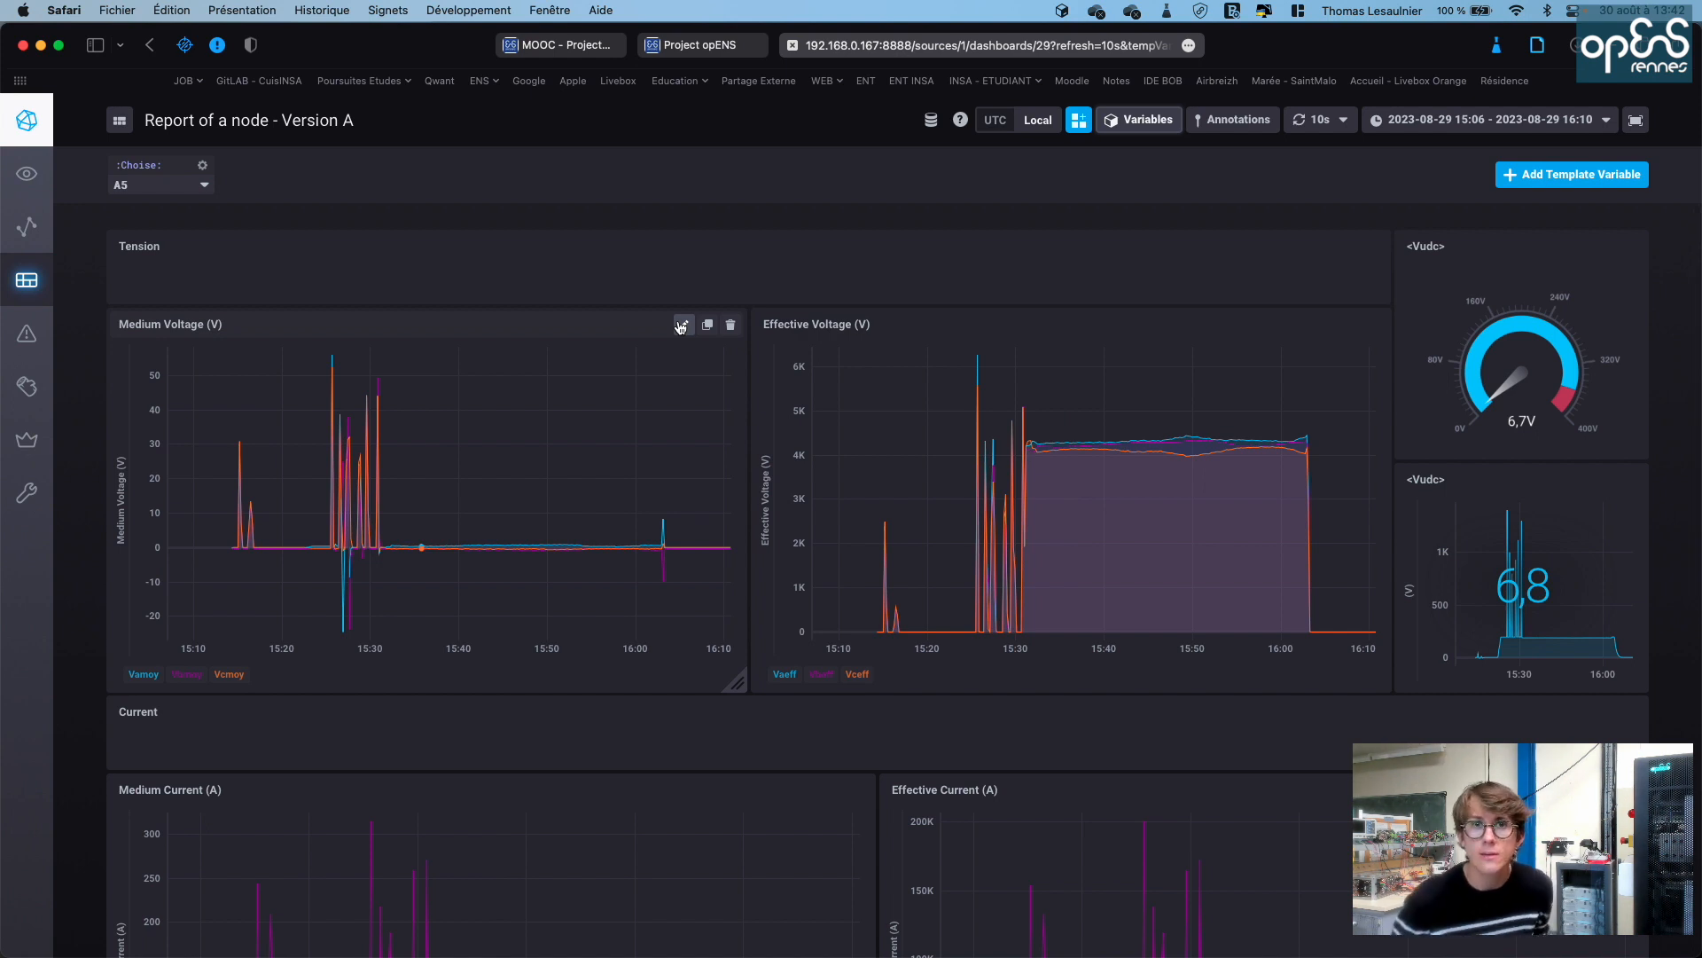
{"action": "left_click", "coordinate": [681, 325]}
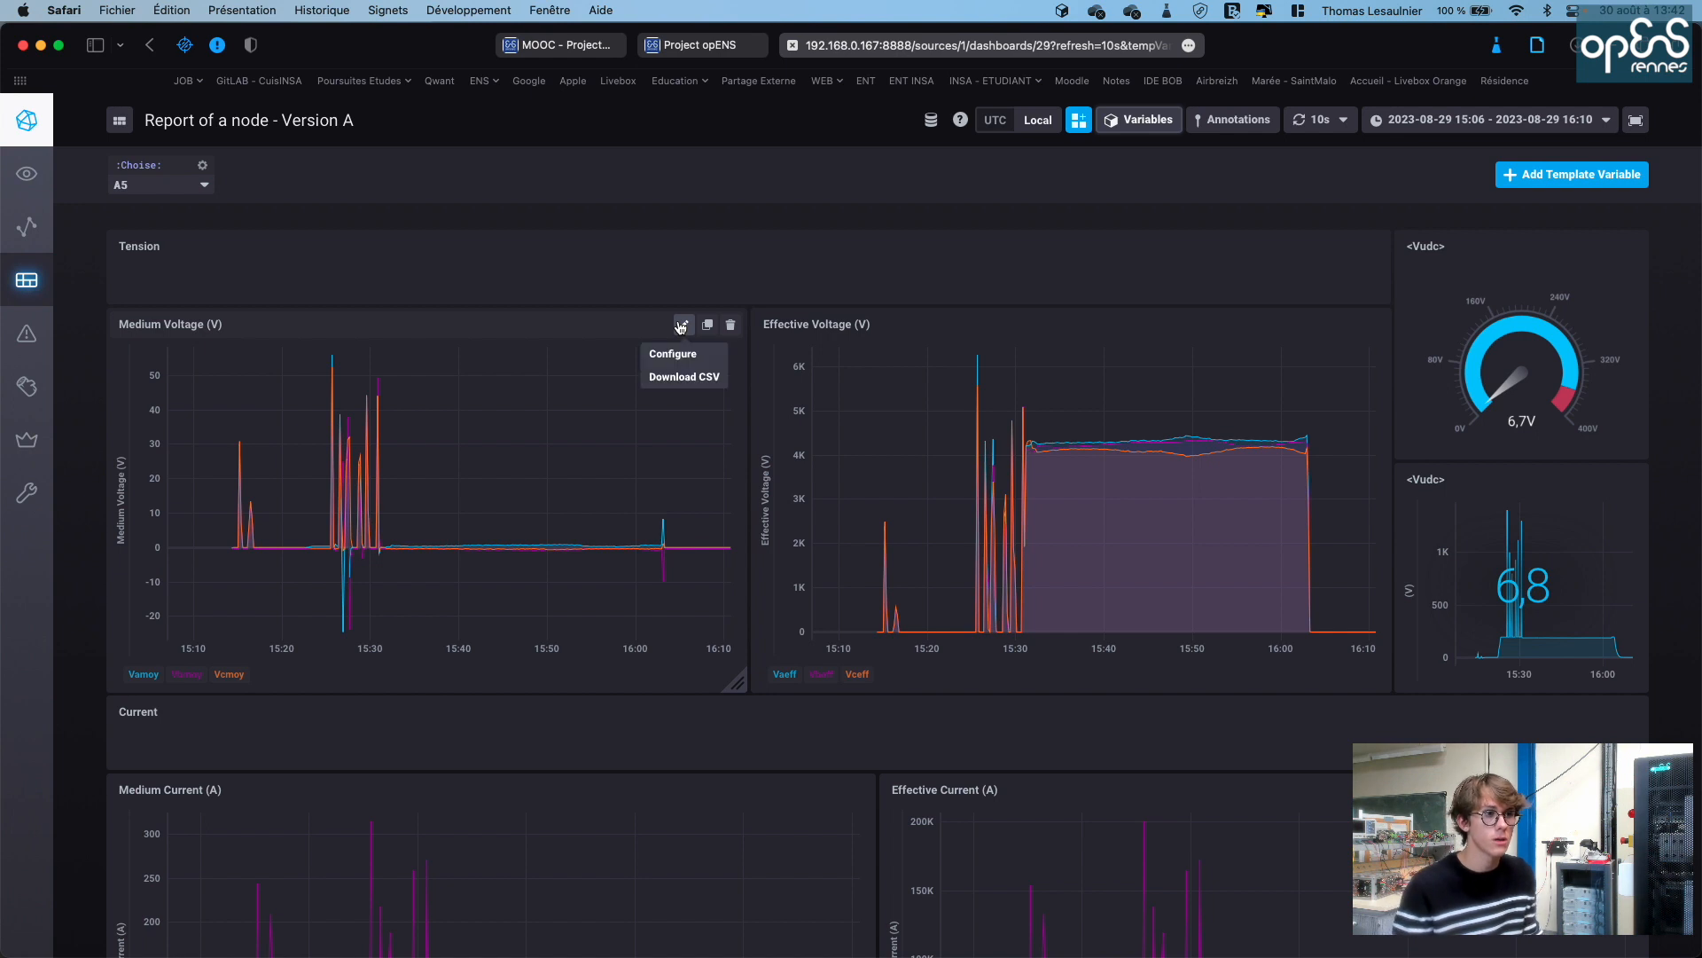
{"action": "left_click", "coordinate": [683, 355]}
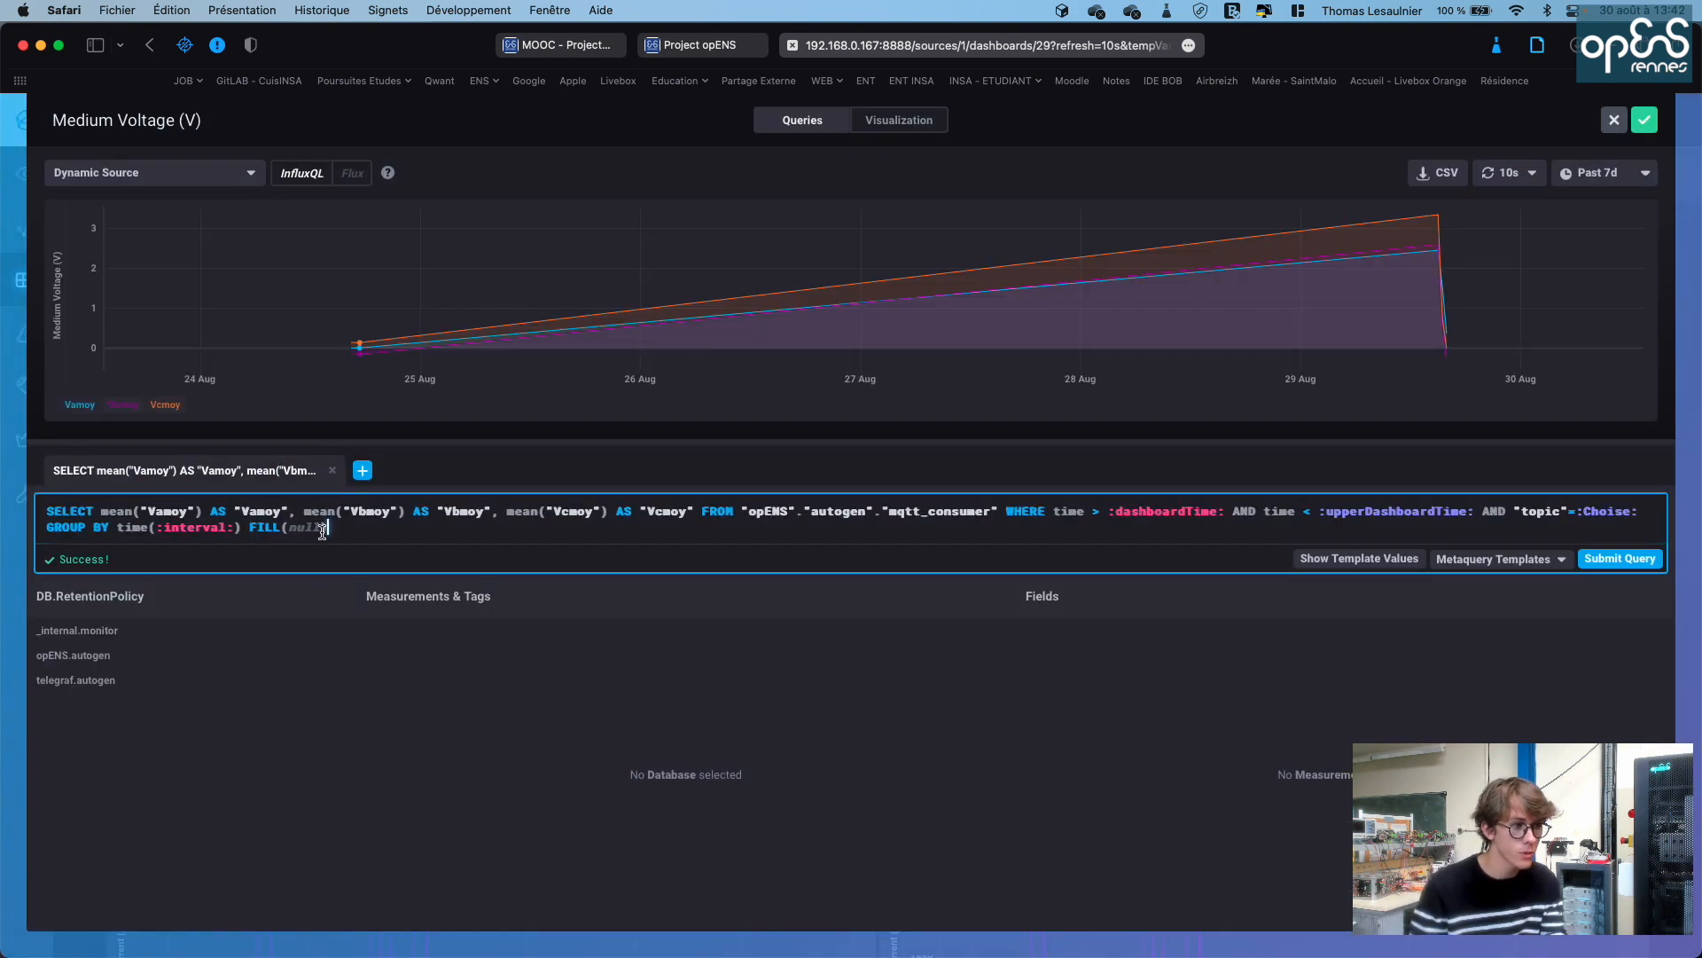
{"action": "left_click_drag", "start_coordinate": [330, 530], "coordinate": [59, 505]}
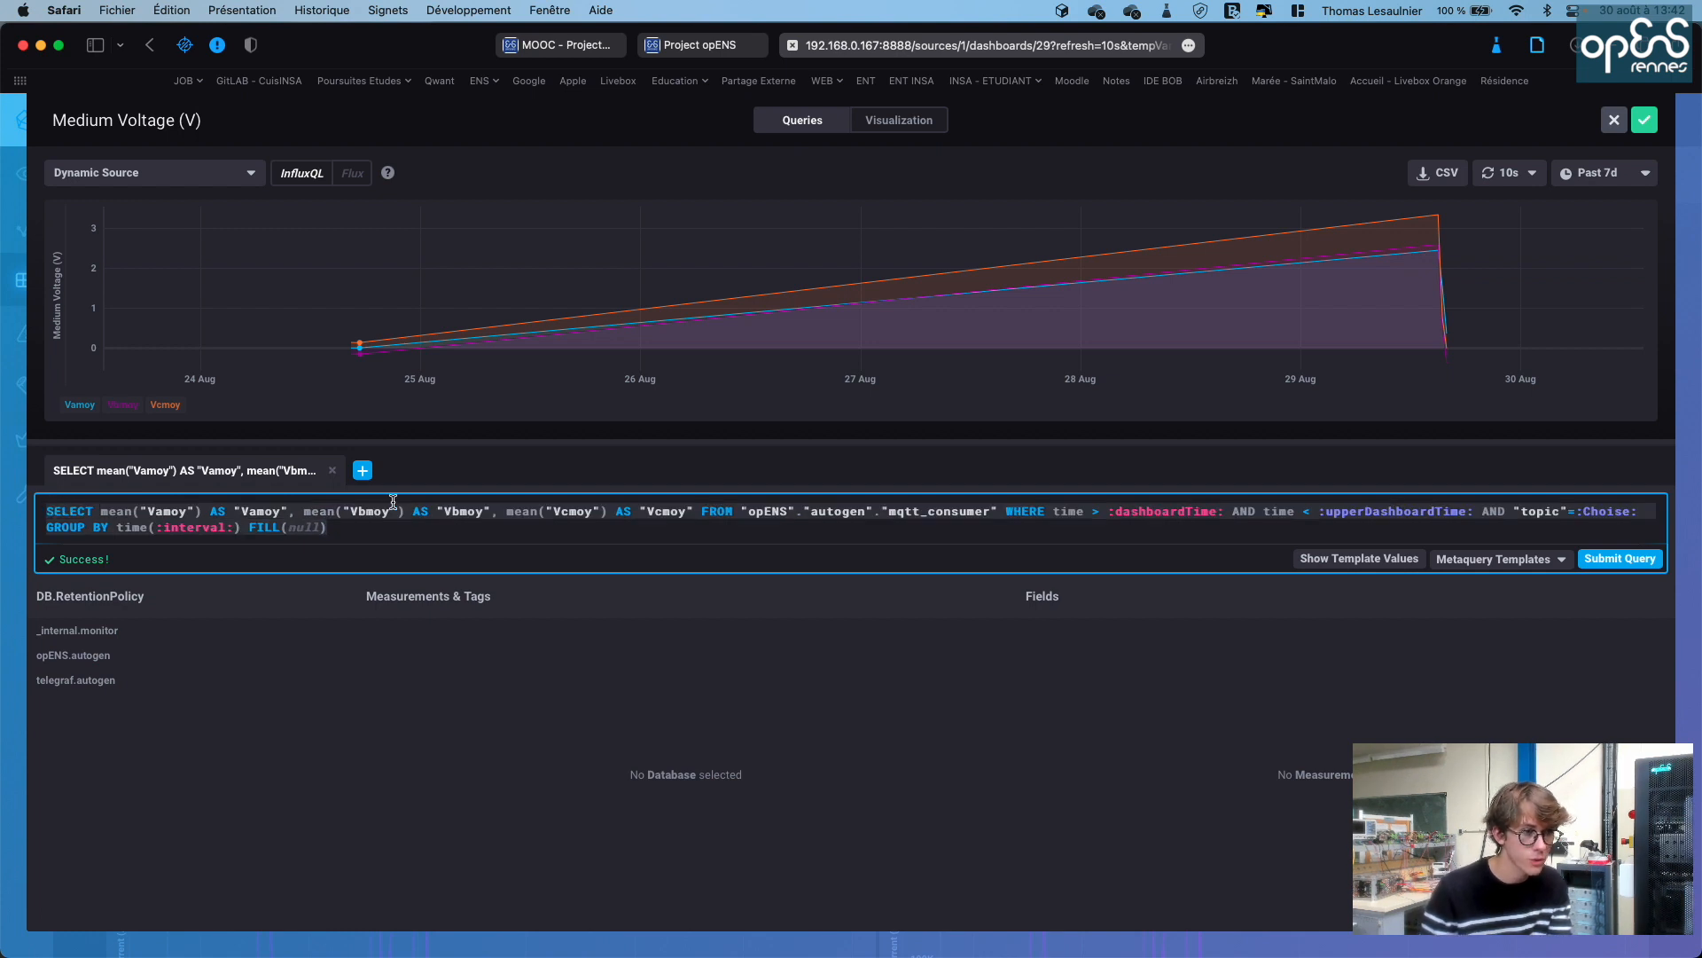
{"action": "left_click", "coordinate": [349, 530]}
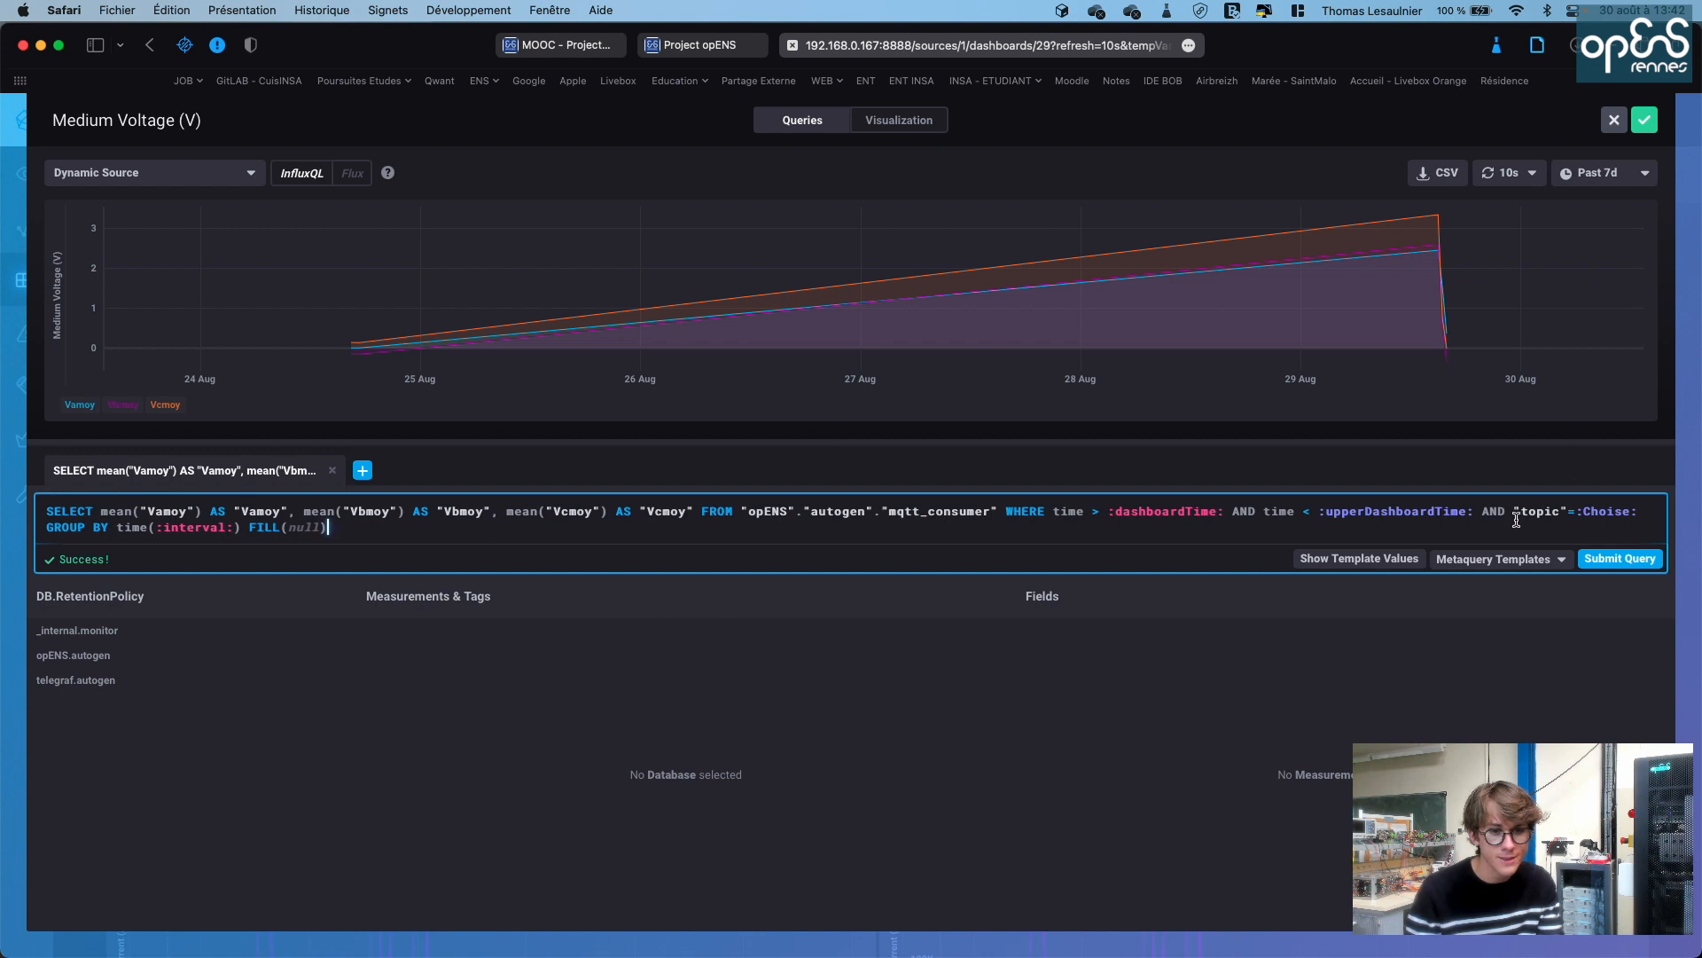
Try replacing the :Choise: variable in the query's topic condition with the fixed value "A2", and undo the replacement
{"action": "left_click_drag", "start_coordinate": [1516, 512], "coordinate": [1571, 512]}
{"action": "left_click", "coordinate": [1654, 511]}
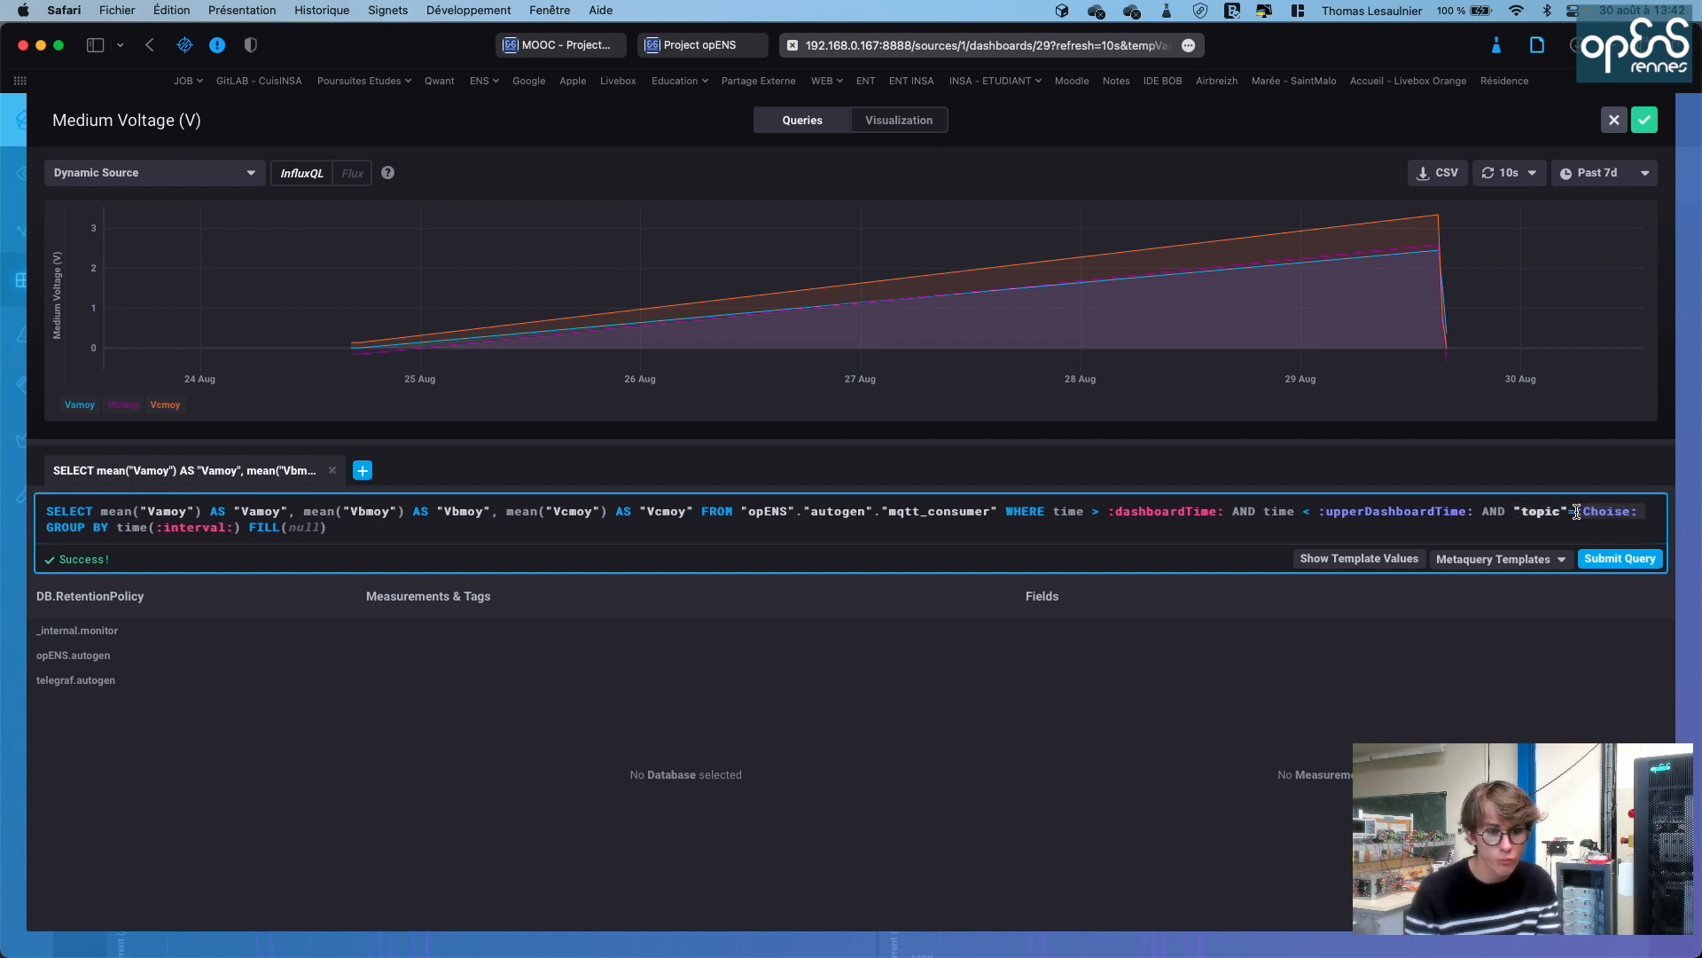
{"action": "type", "text": "\"A2"}
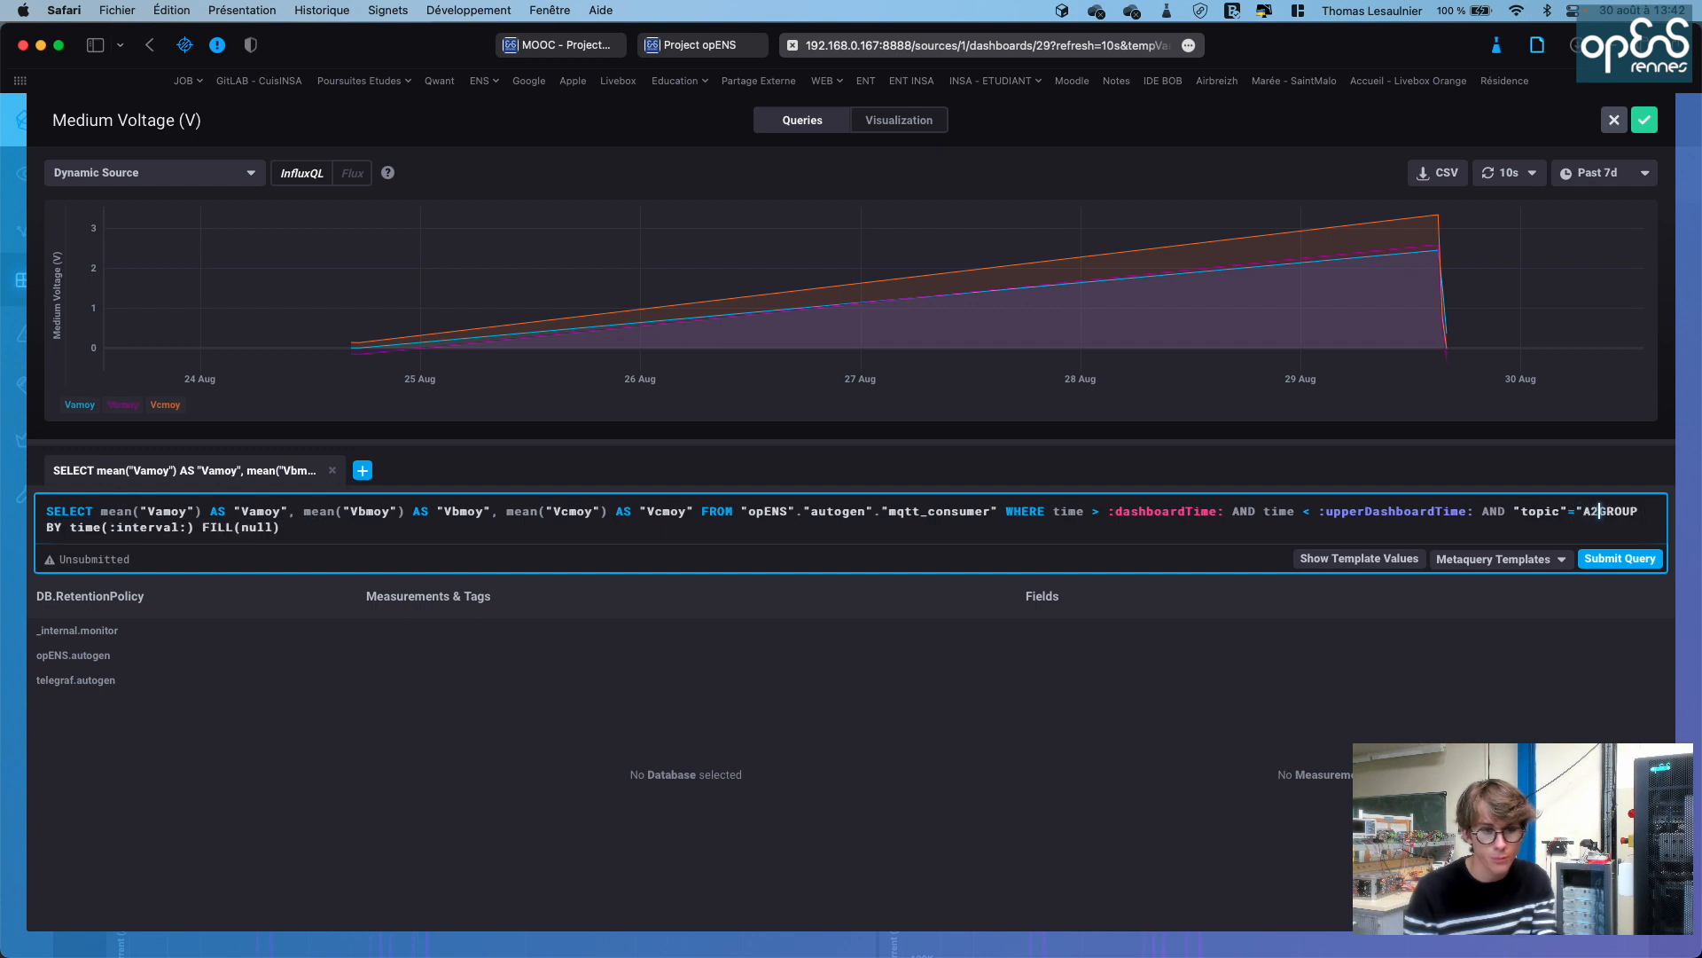
{"action": "type", "text": "\""}
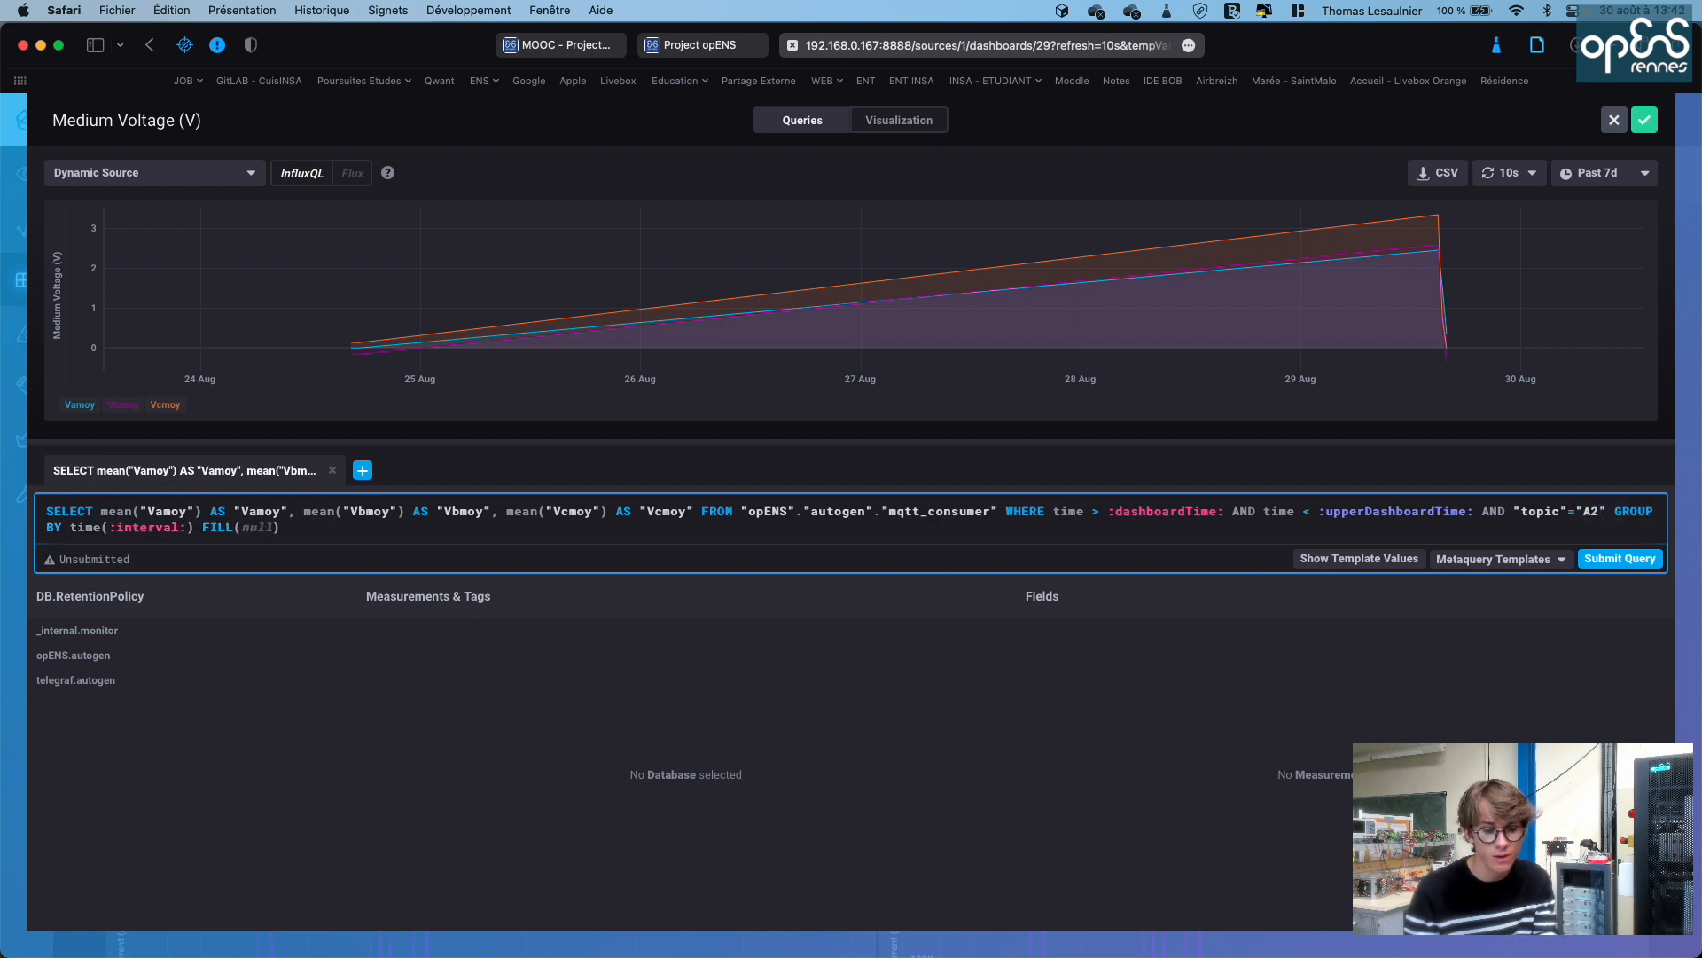
{"action": "key", "text": "super+z"}
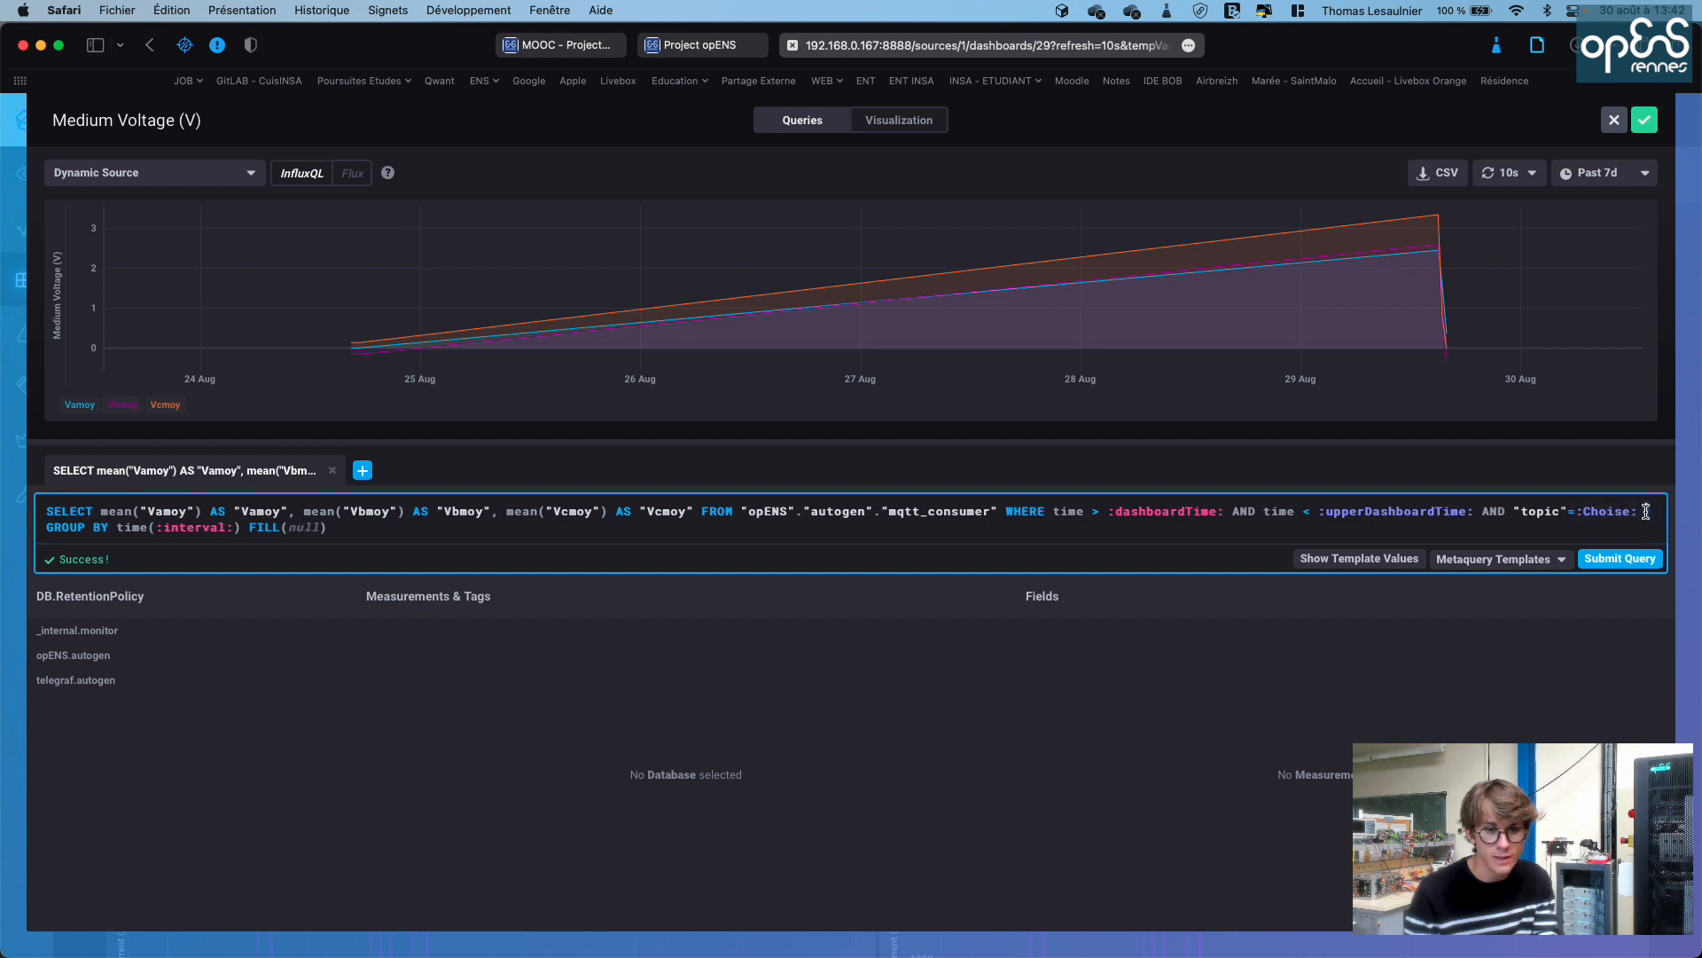
Close the Medium Voltage configuration without saving and examine the definition of the Choise template variable
{"action": "left_click_drag", "start_coordinate": [1577, 511], "coordinate": [1634, 512]}
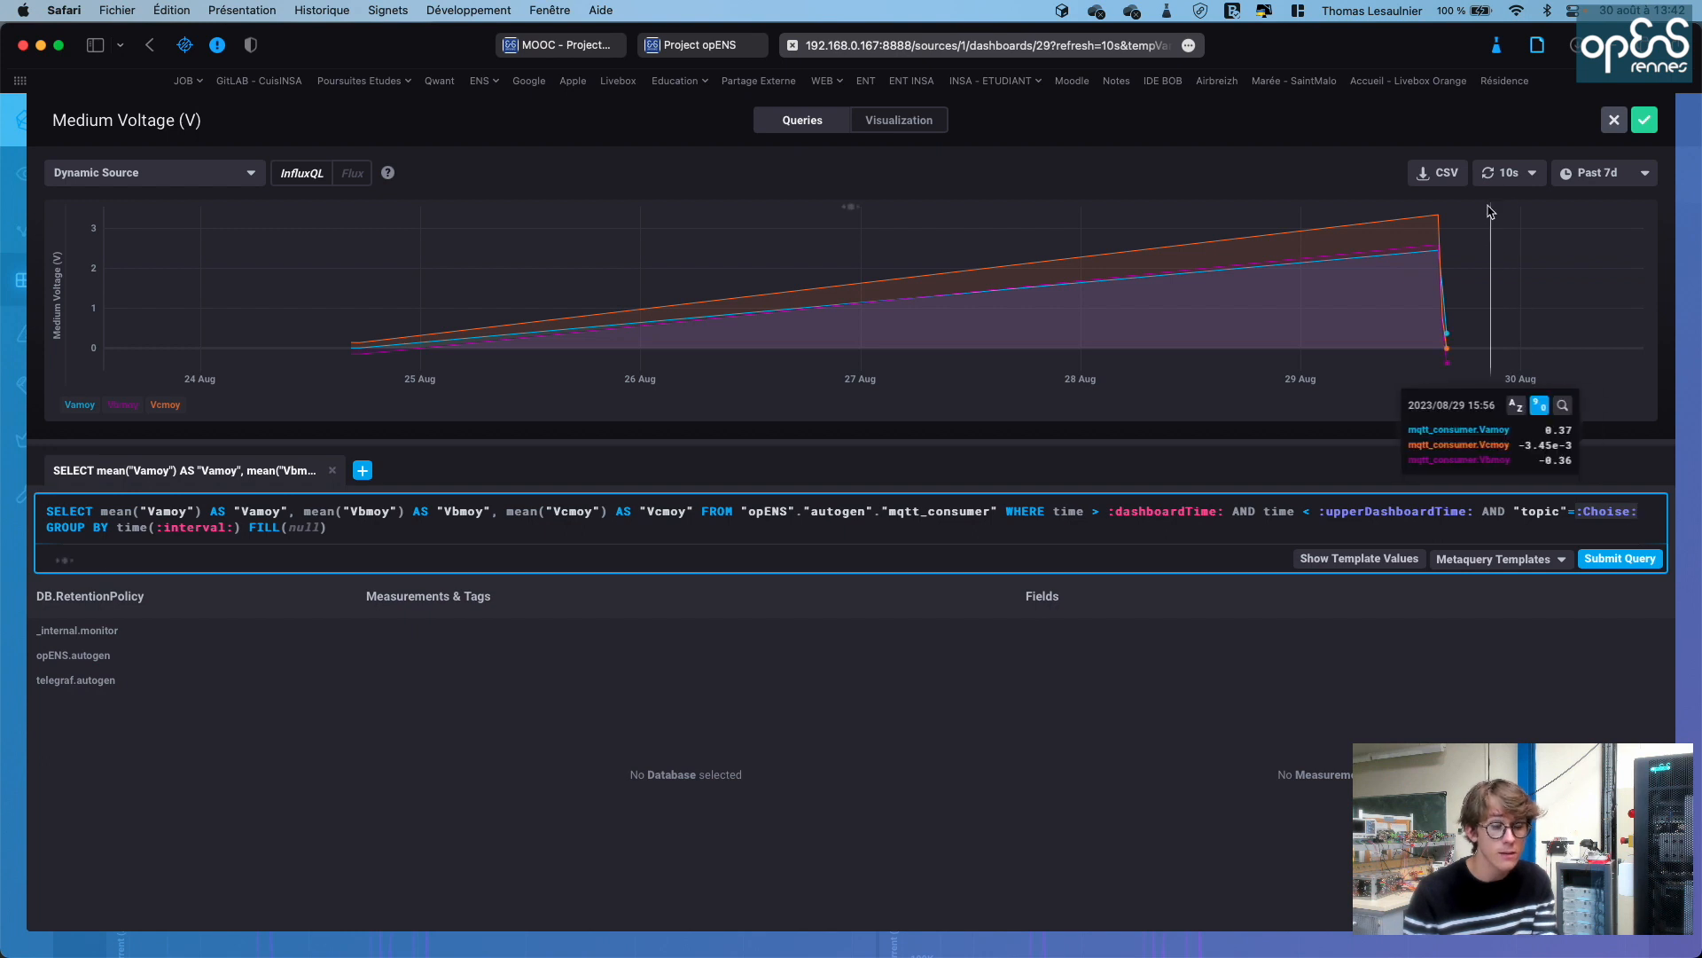
{"action": "left_click", "coordinate": [1614, 126]}
{"action": "left_click", "coordinate": [1614, 126]}
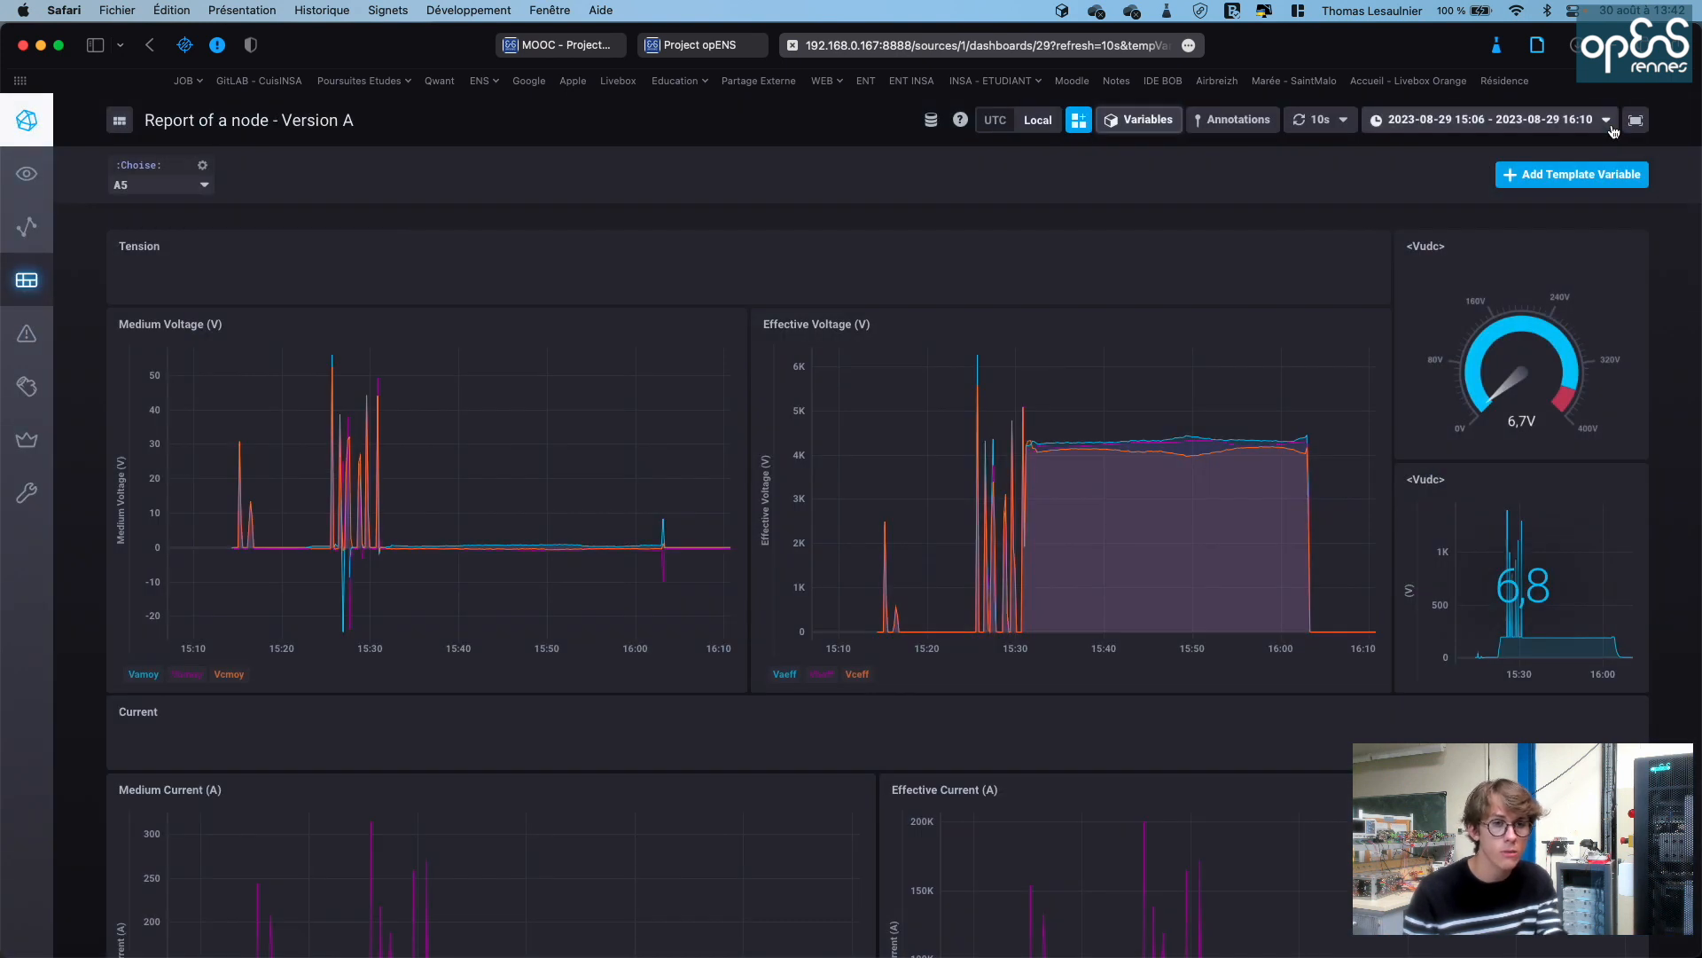
{"action": "left_click", "coordinate": [203, 169]}
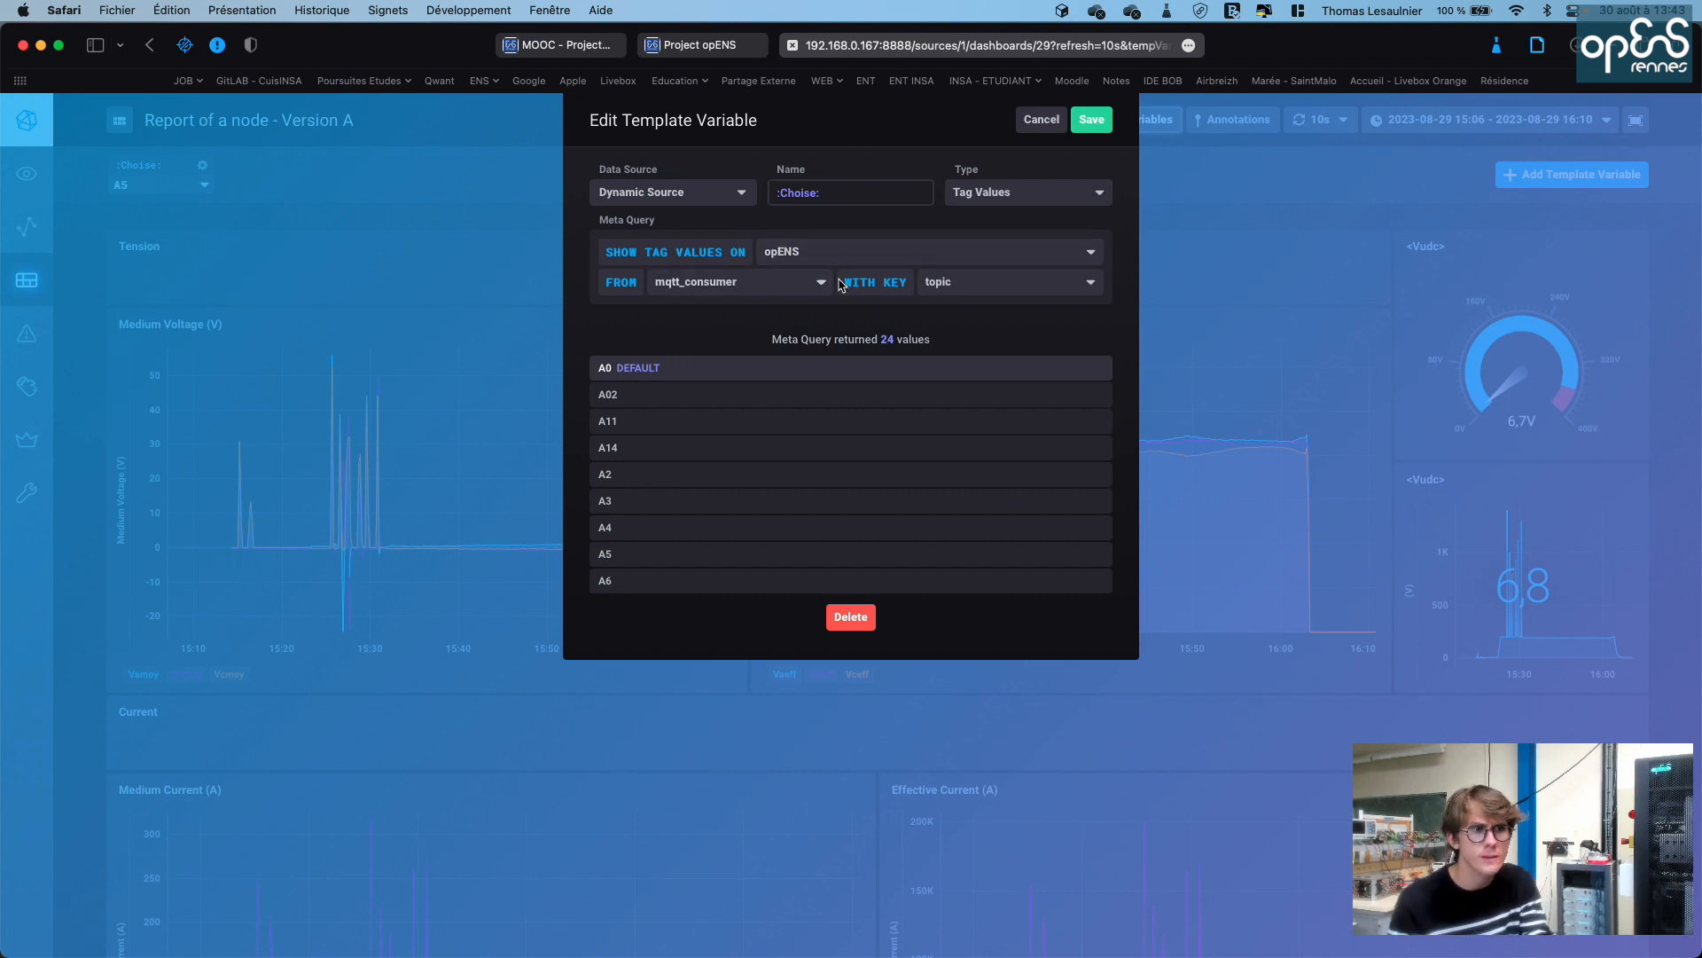
{"action": "left_click", "coordinate": [1041, 121]}
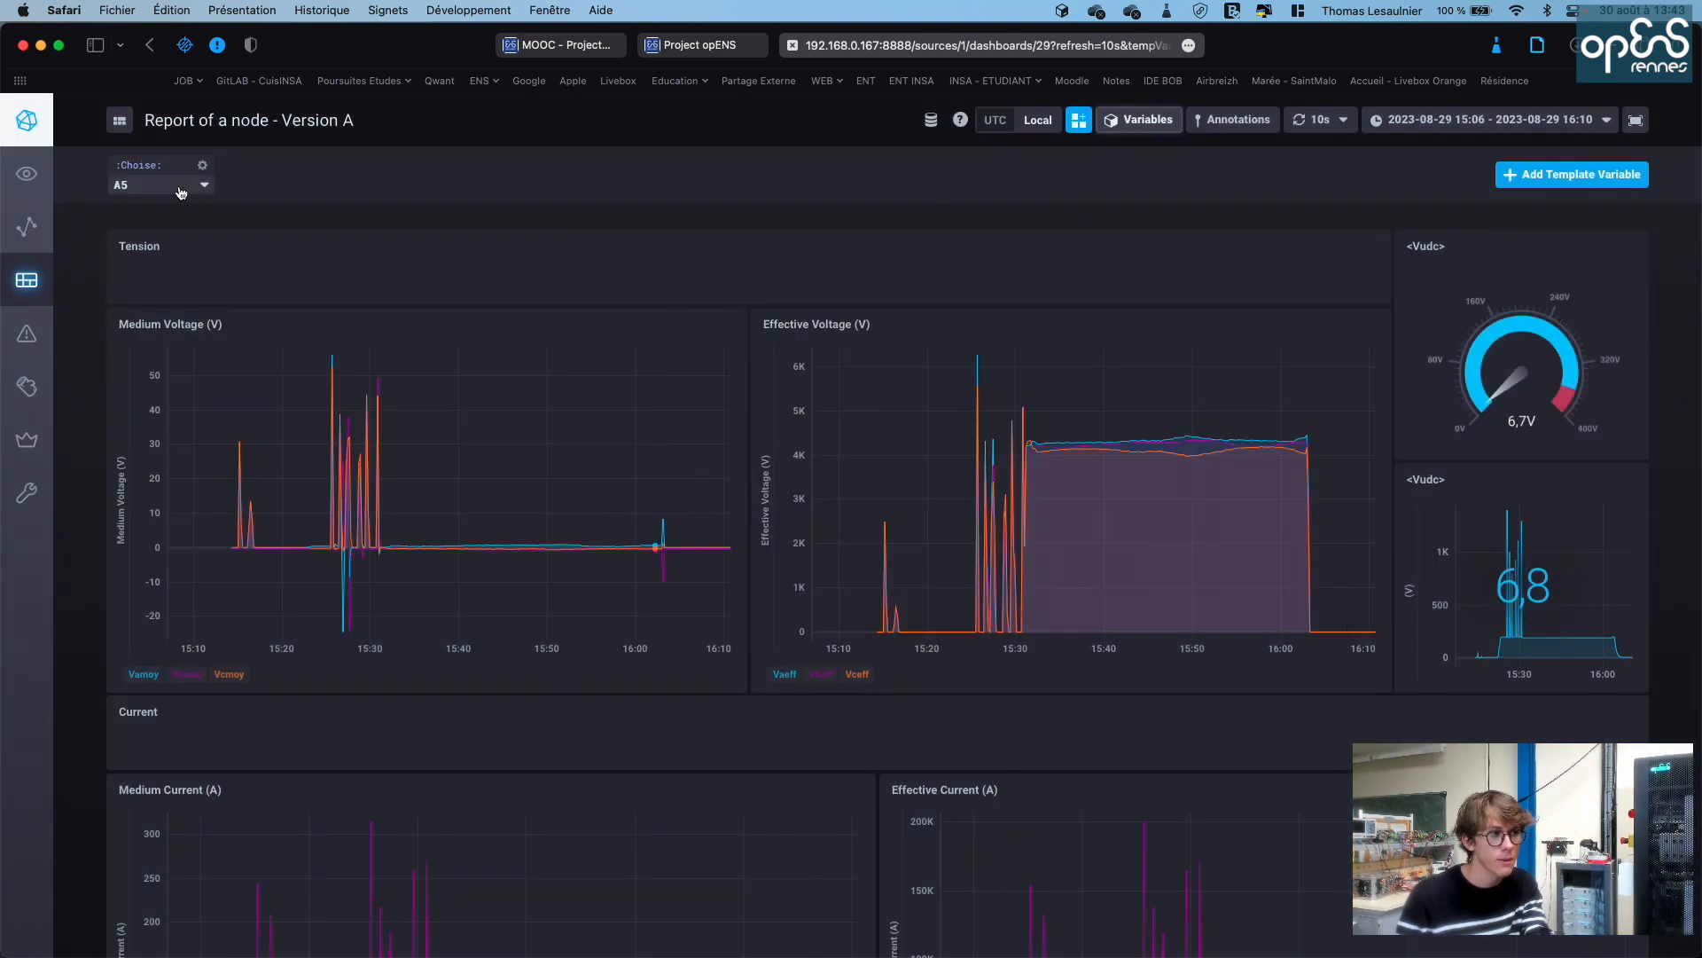
Switch the dashboard's Choise variable to A4 and look over the current and power graphs
{"action": "left_click", "coordinate": [179, 193]}
{"action": "left_click", "coordinate": [125, 362]}
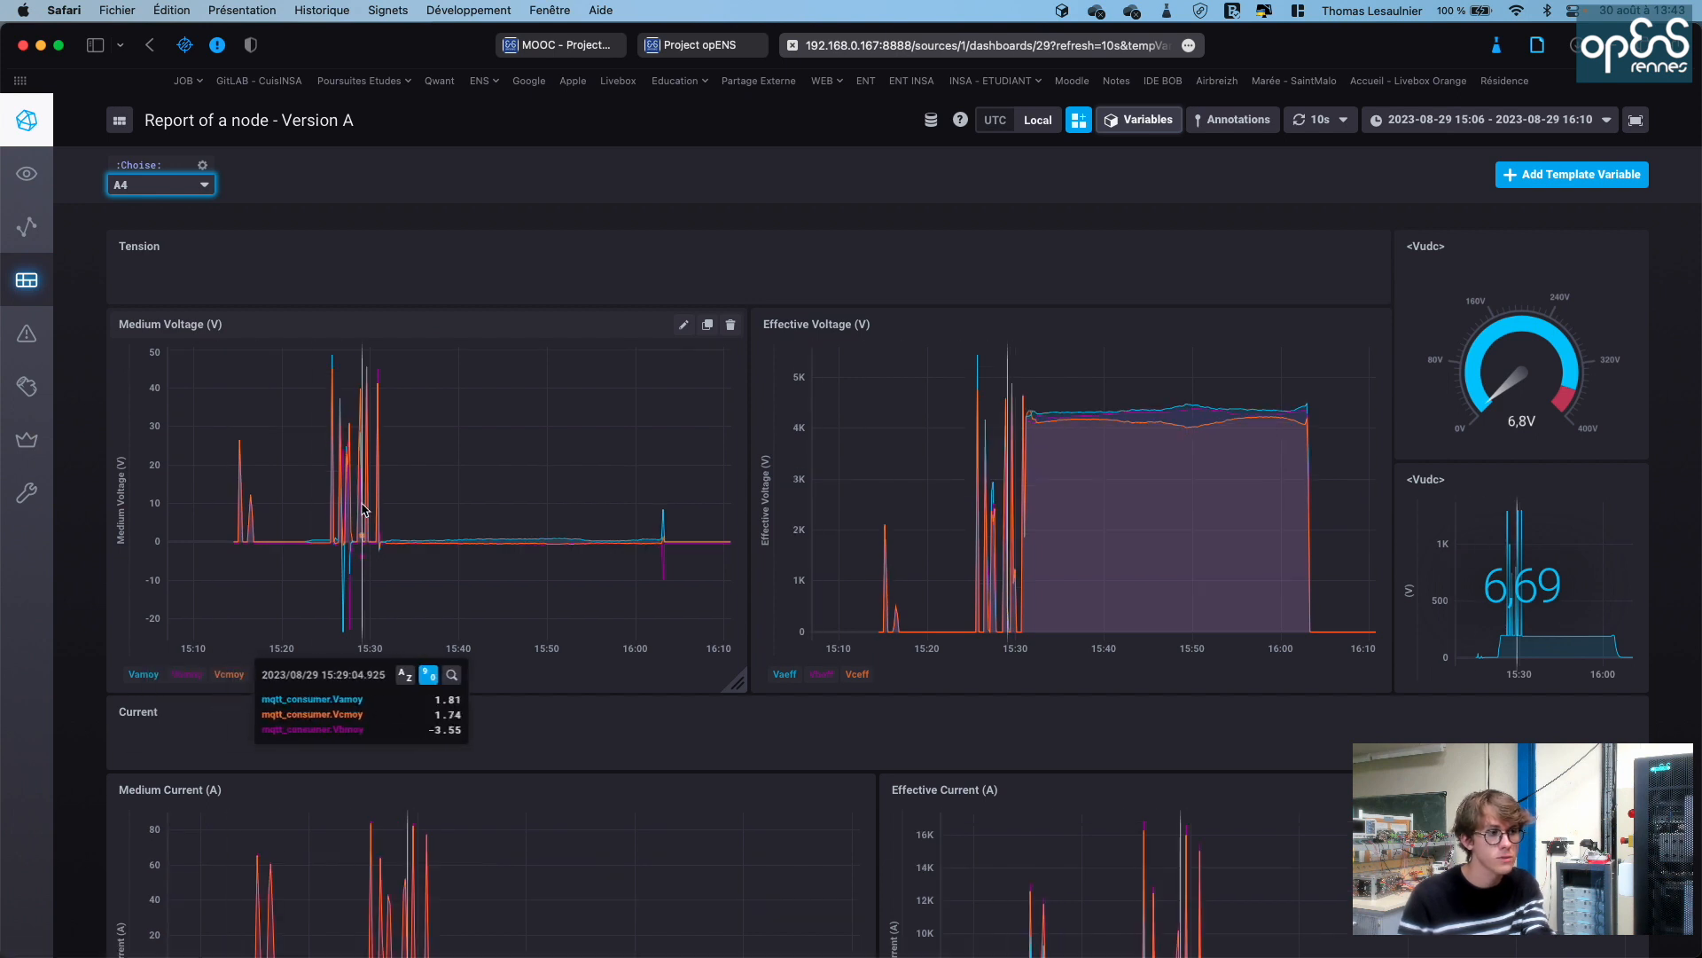
{"action": "scroll", "coordinate": [364, 505], "scroll_direction": "down", "scroll_amount": 5}
{"action": "scroll", "coordinate": [391, 348], "scroll_direction": "down", "scroll_amount": 2}
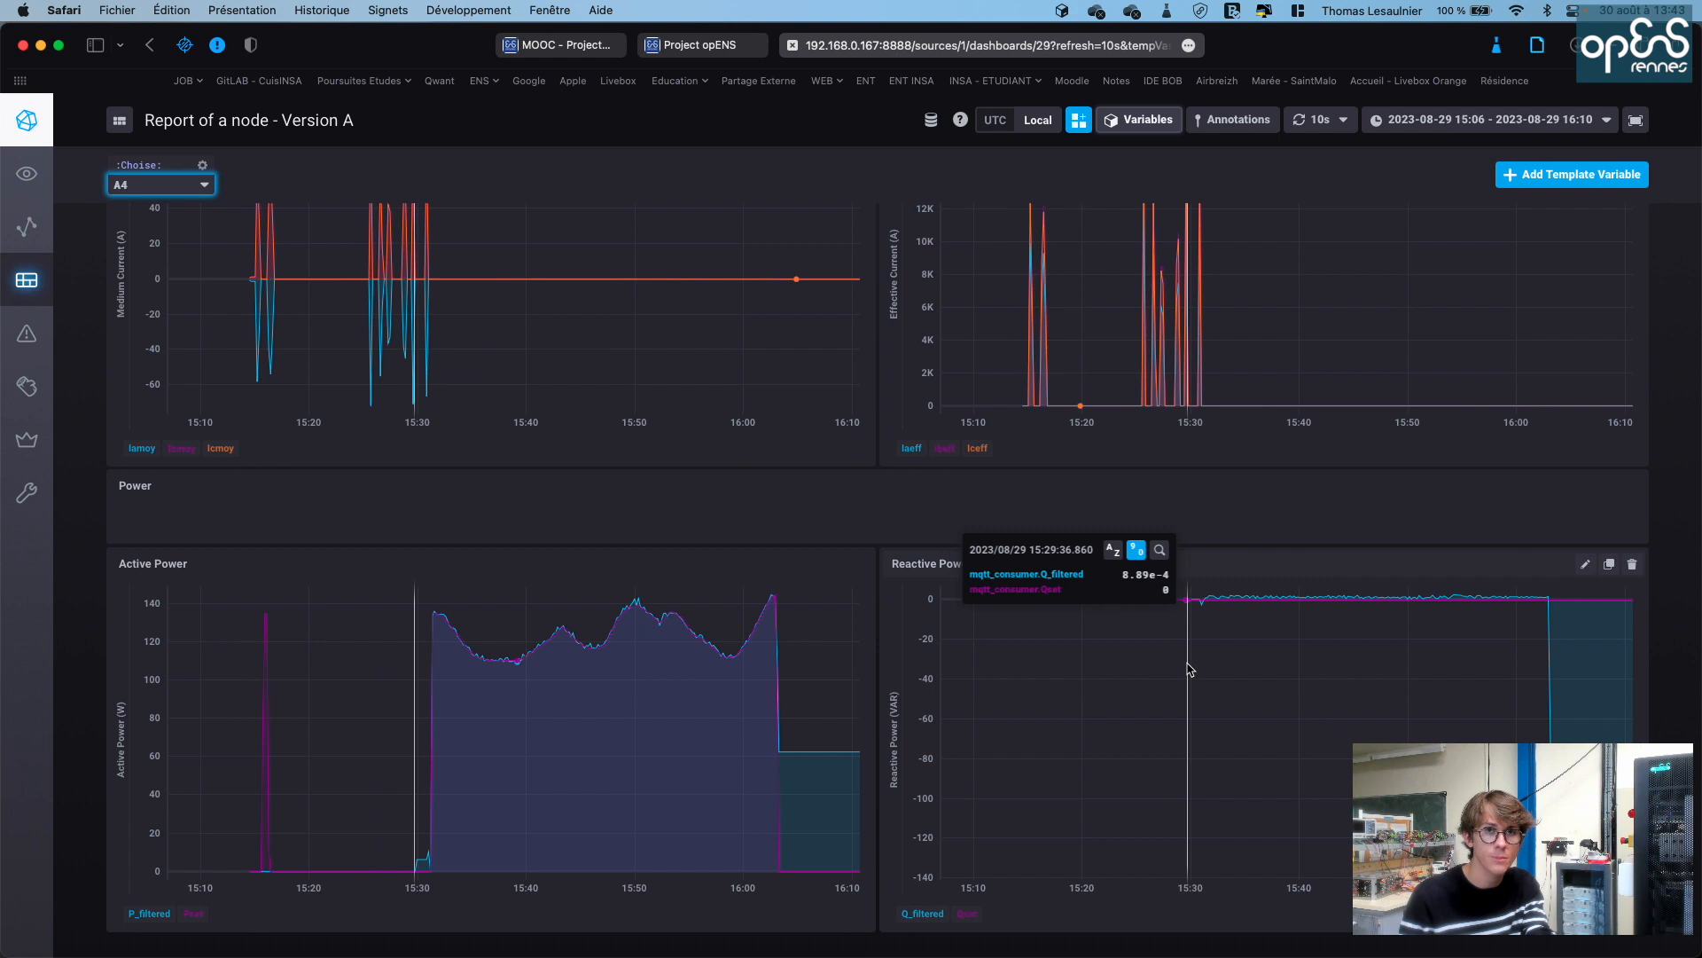
{"action": "scroll", "coordinate": [1189, 669], "scroll_direction": "up", "scroll_amount": 7}
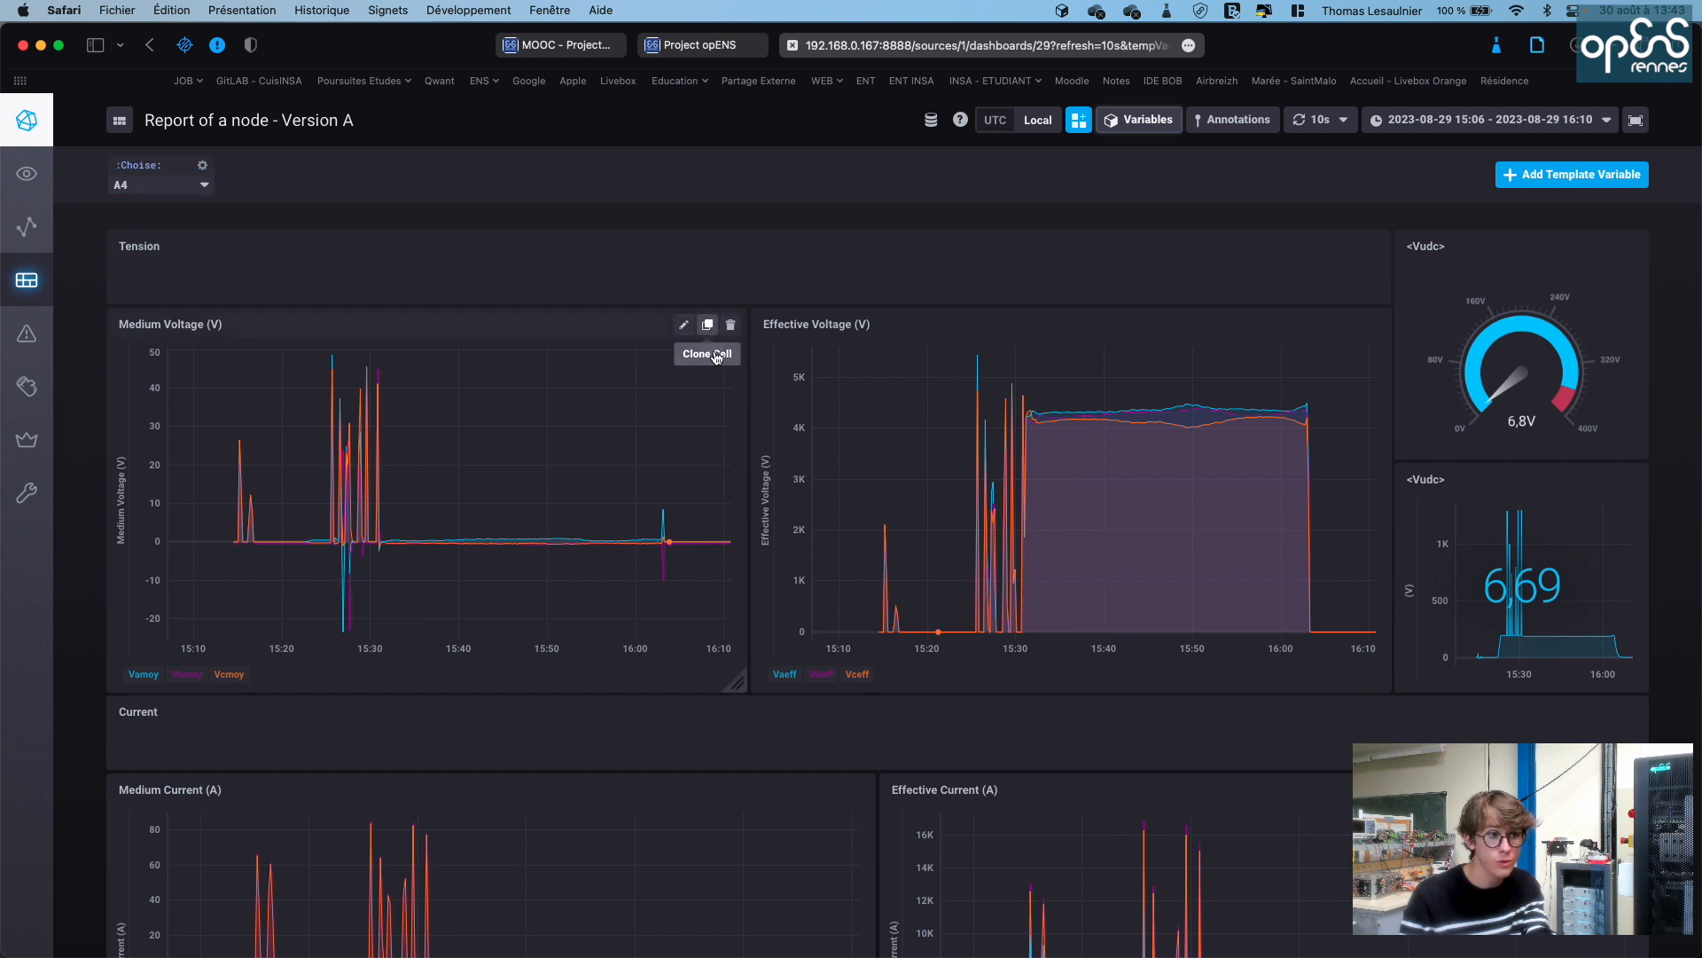
Clone the Medium Voltage cell and delete the clone
{"action": "left_click", "coordinate": [706, 326]}
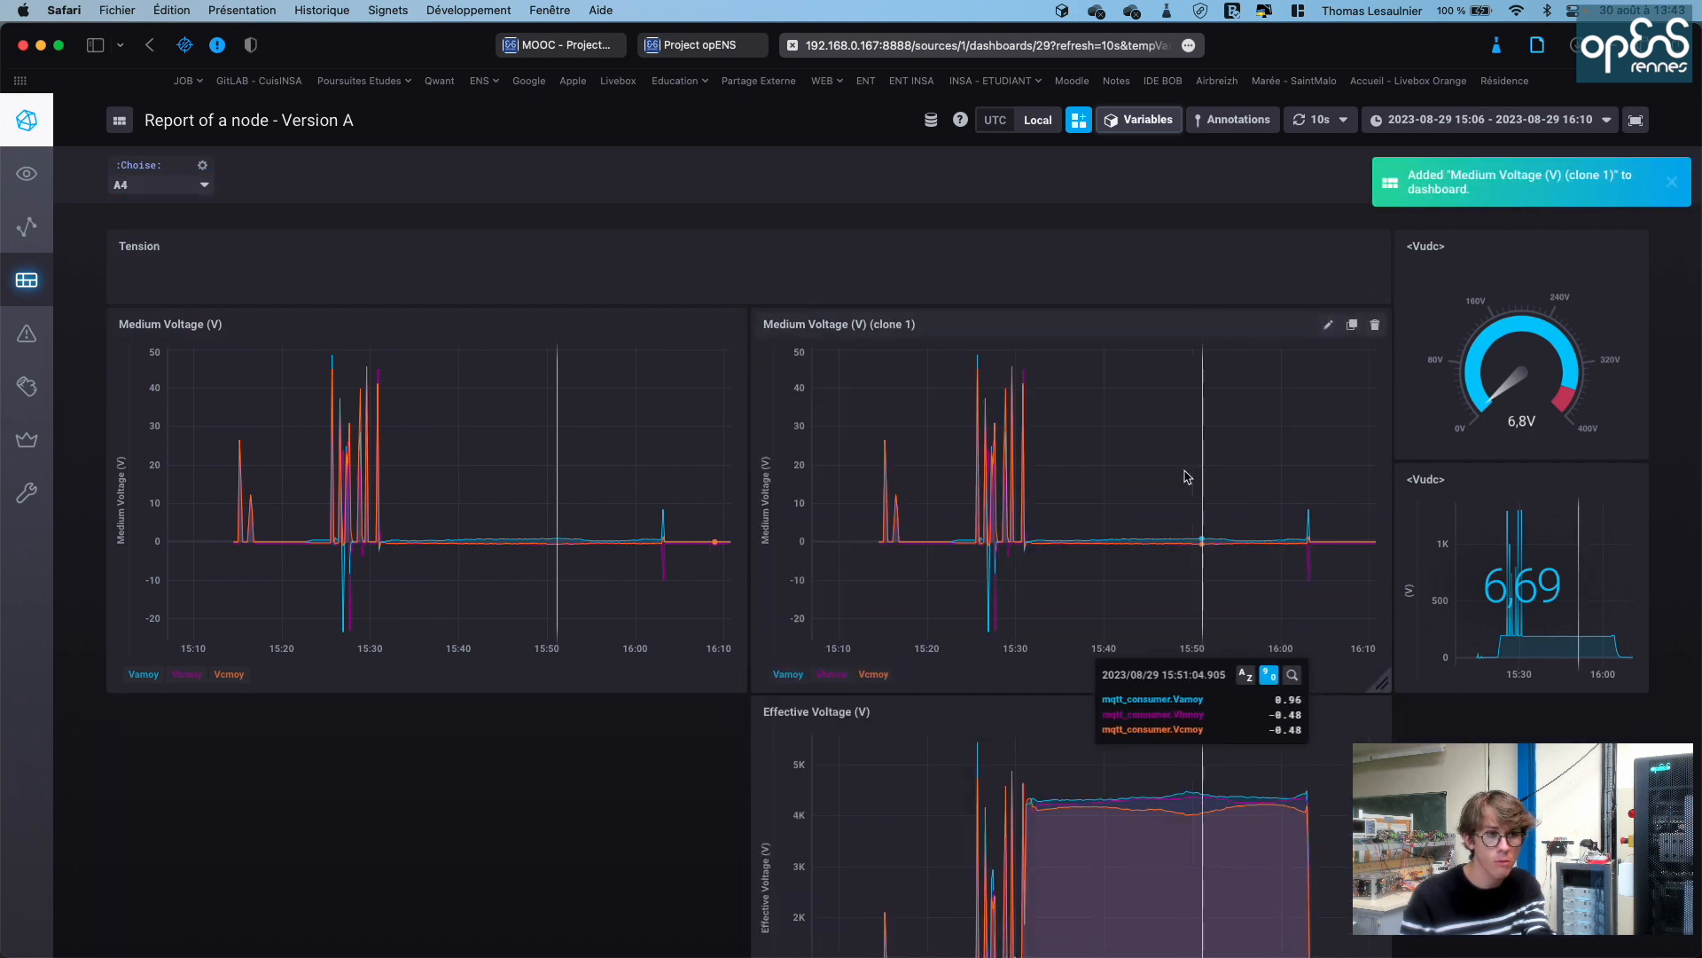
{"action": "left_click", "coordinate": [1372, 327]}
{"action": "left_click", "coordinate": [1375, 353]}
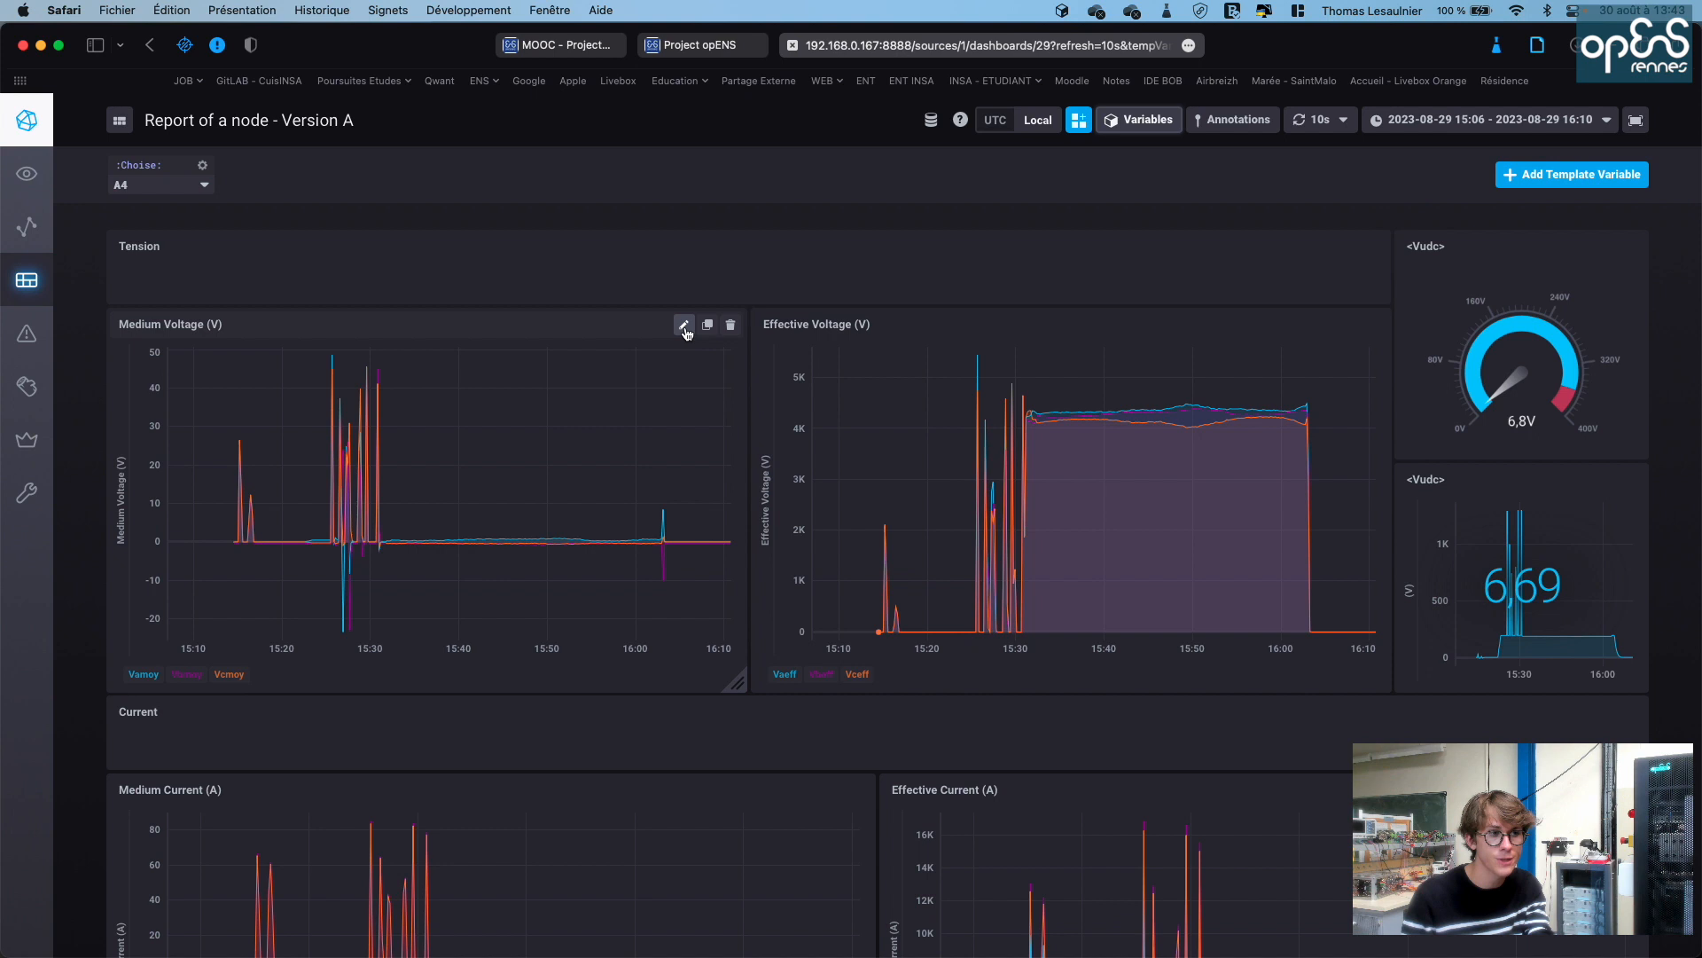
Download the Medium Voltage graph's data as a CSV file and show the file in Finder
{"action": "mouse_move", "coordinate": [685, 331]}
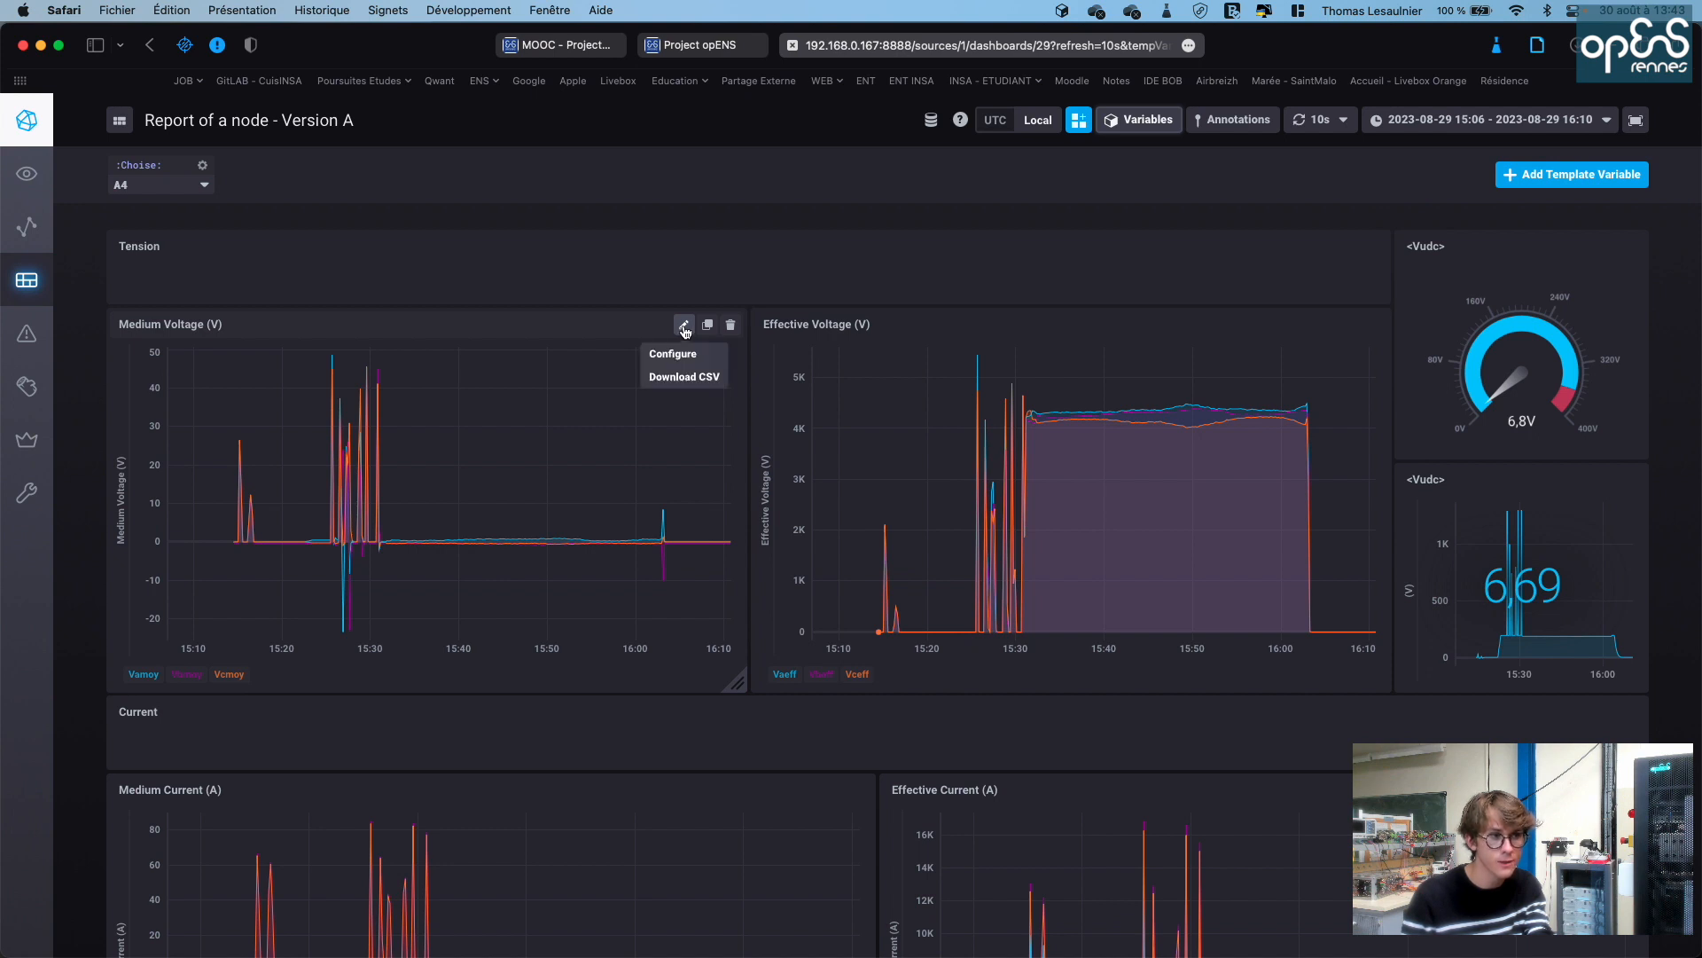
{"action": "left_click", "coordinate": [685, 379]}
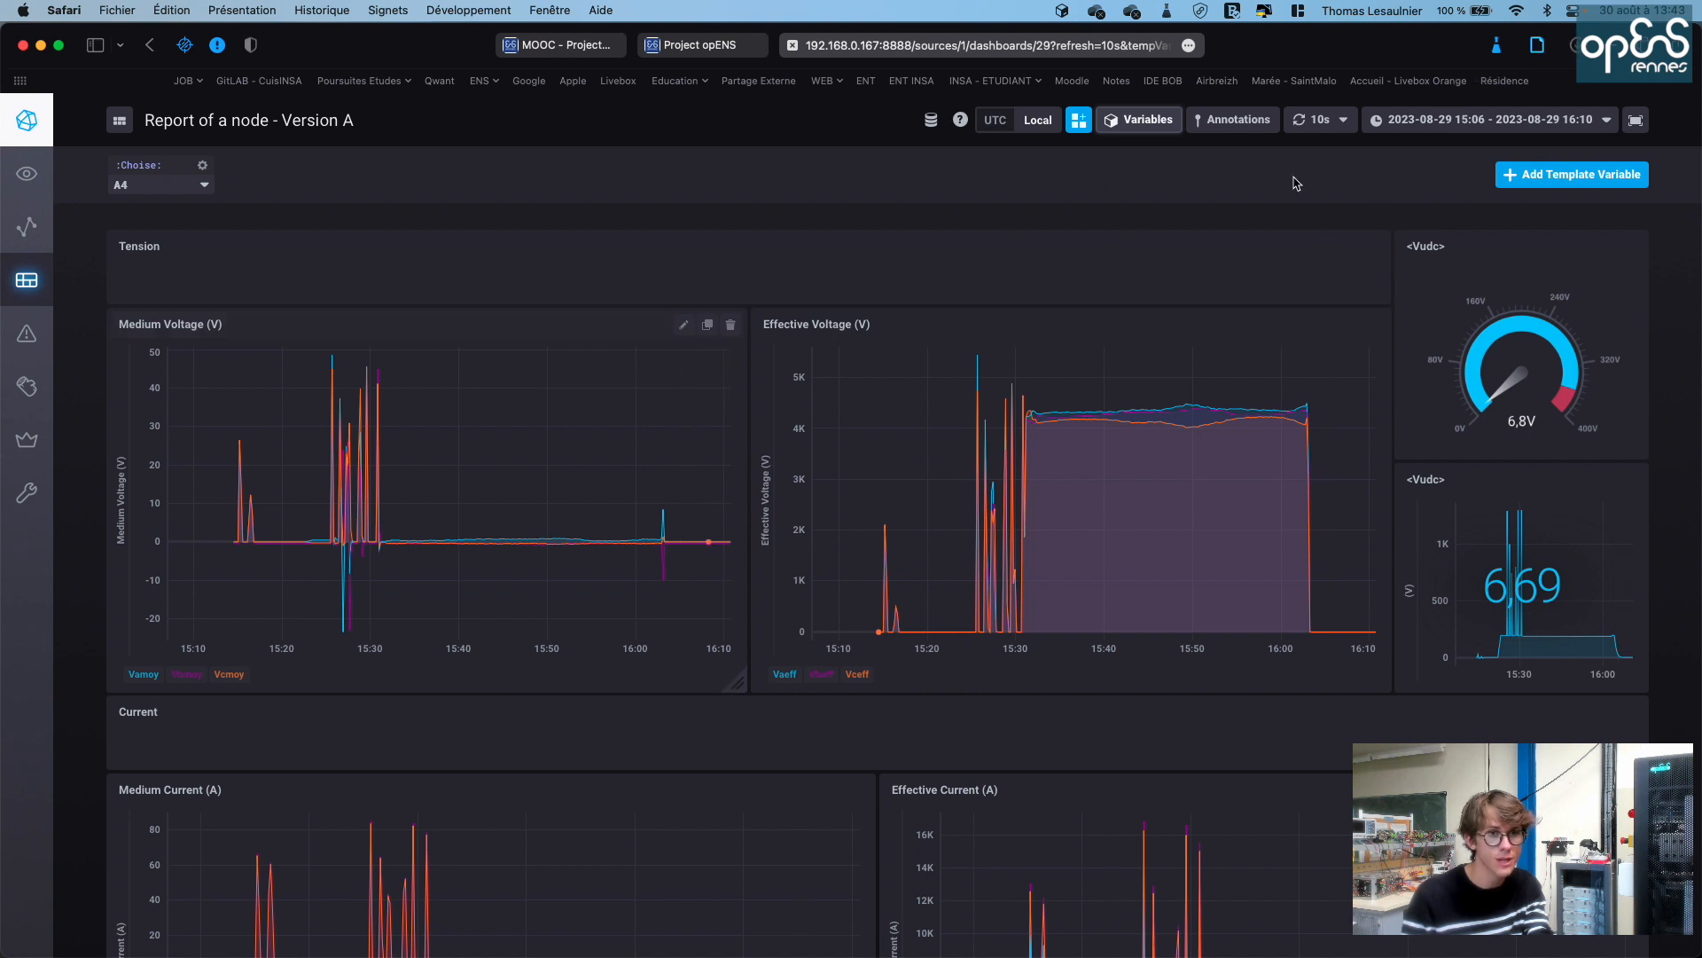
{"action": "left_click", "coordinate": [1574, 46]}
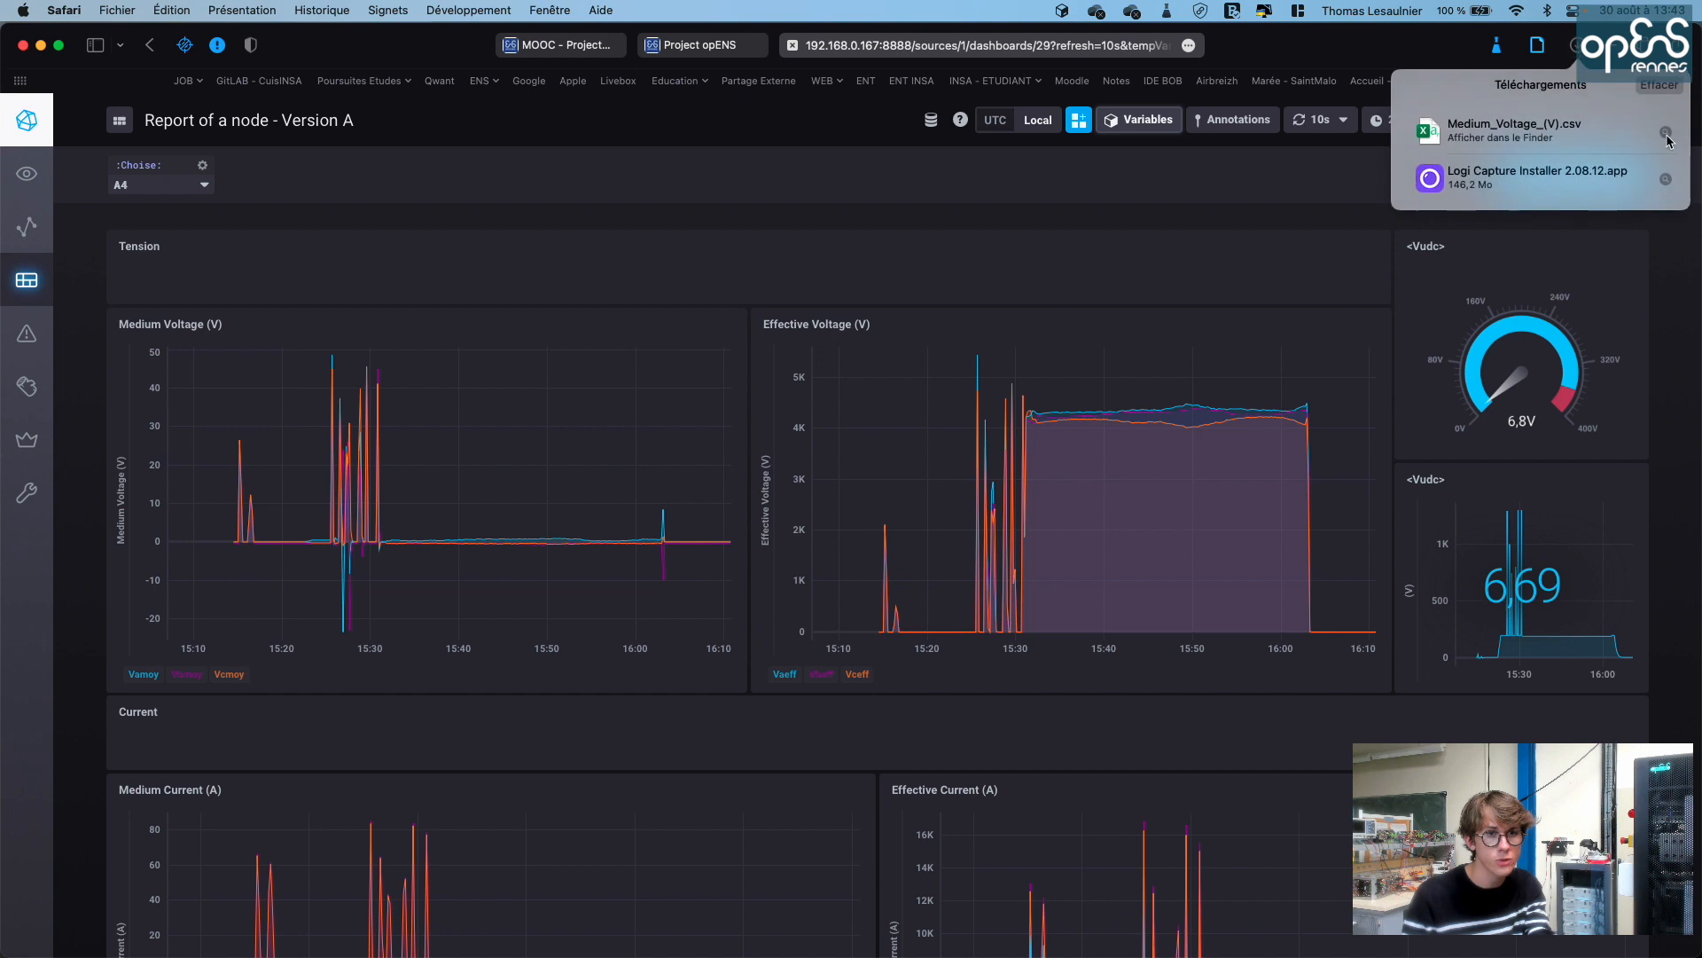
{"action": "left_click", "coordinate": [1666, 134]}
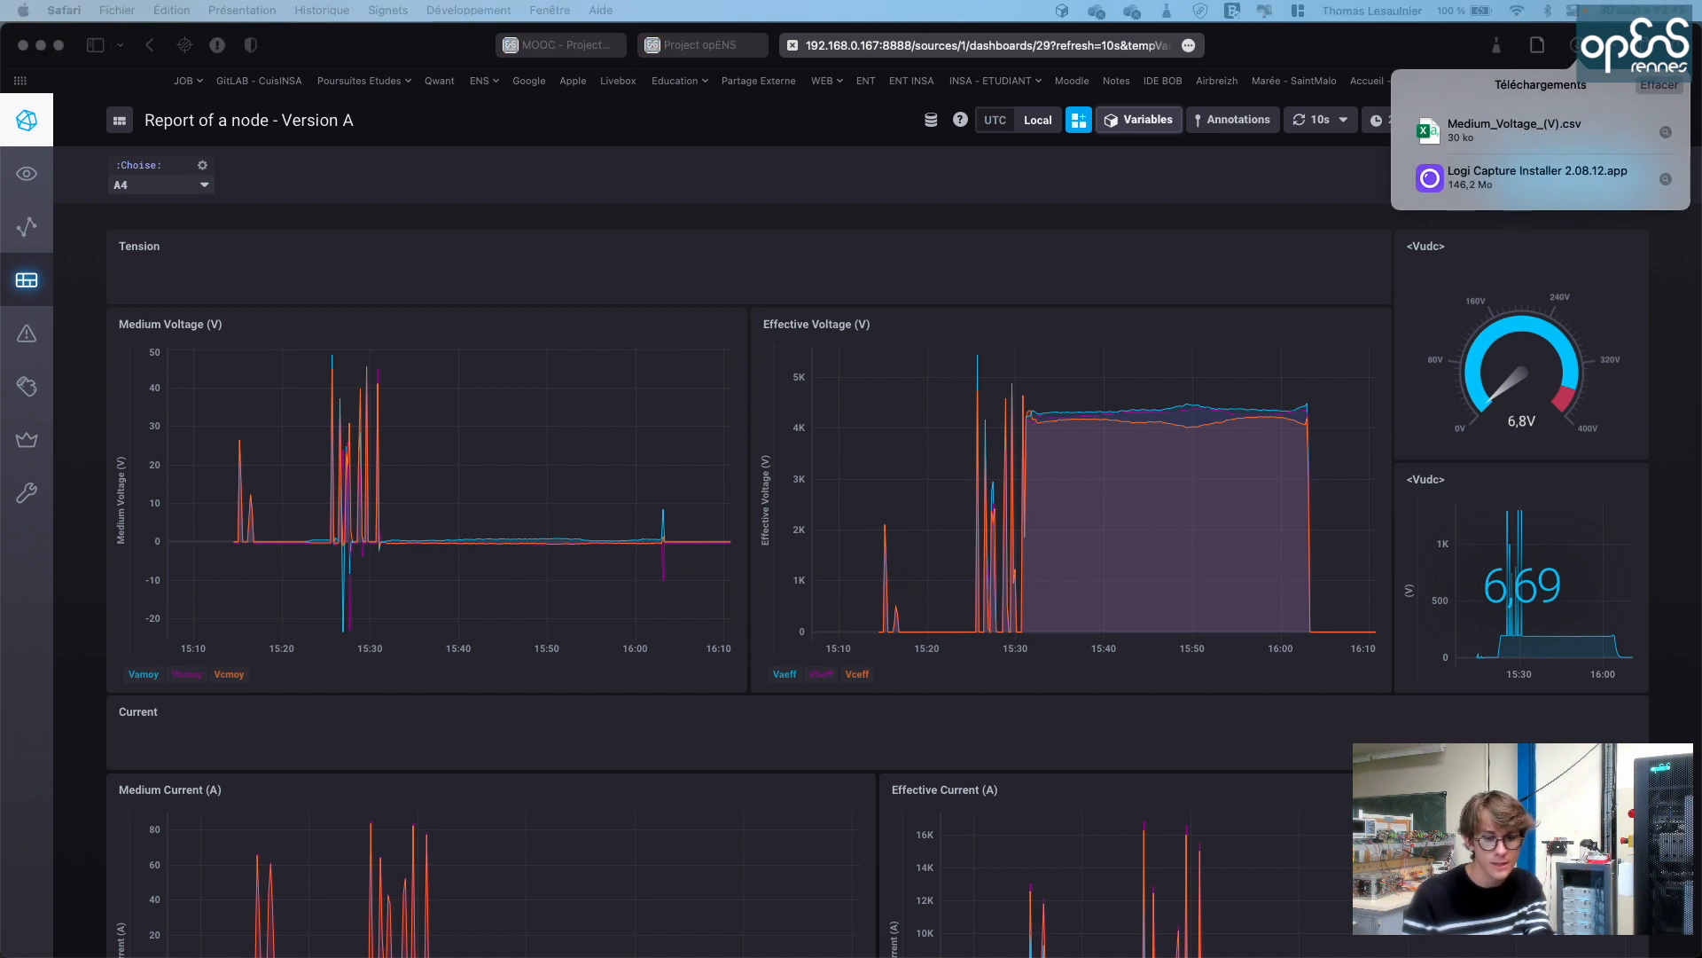
Preview Medium_Voltage_(V).csv in Finder, examine its dates and voltage columns, and close the preview
{"action": "key", "text": "space"}
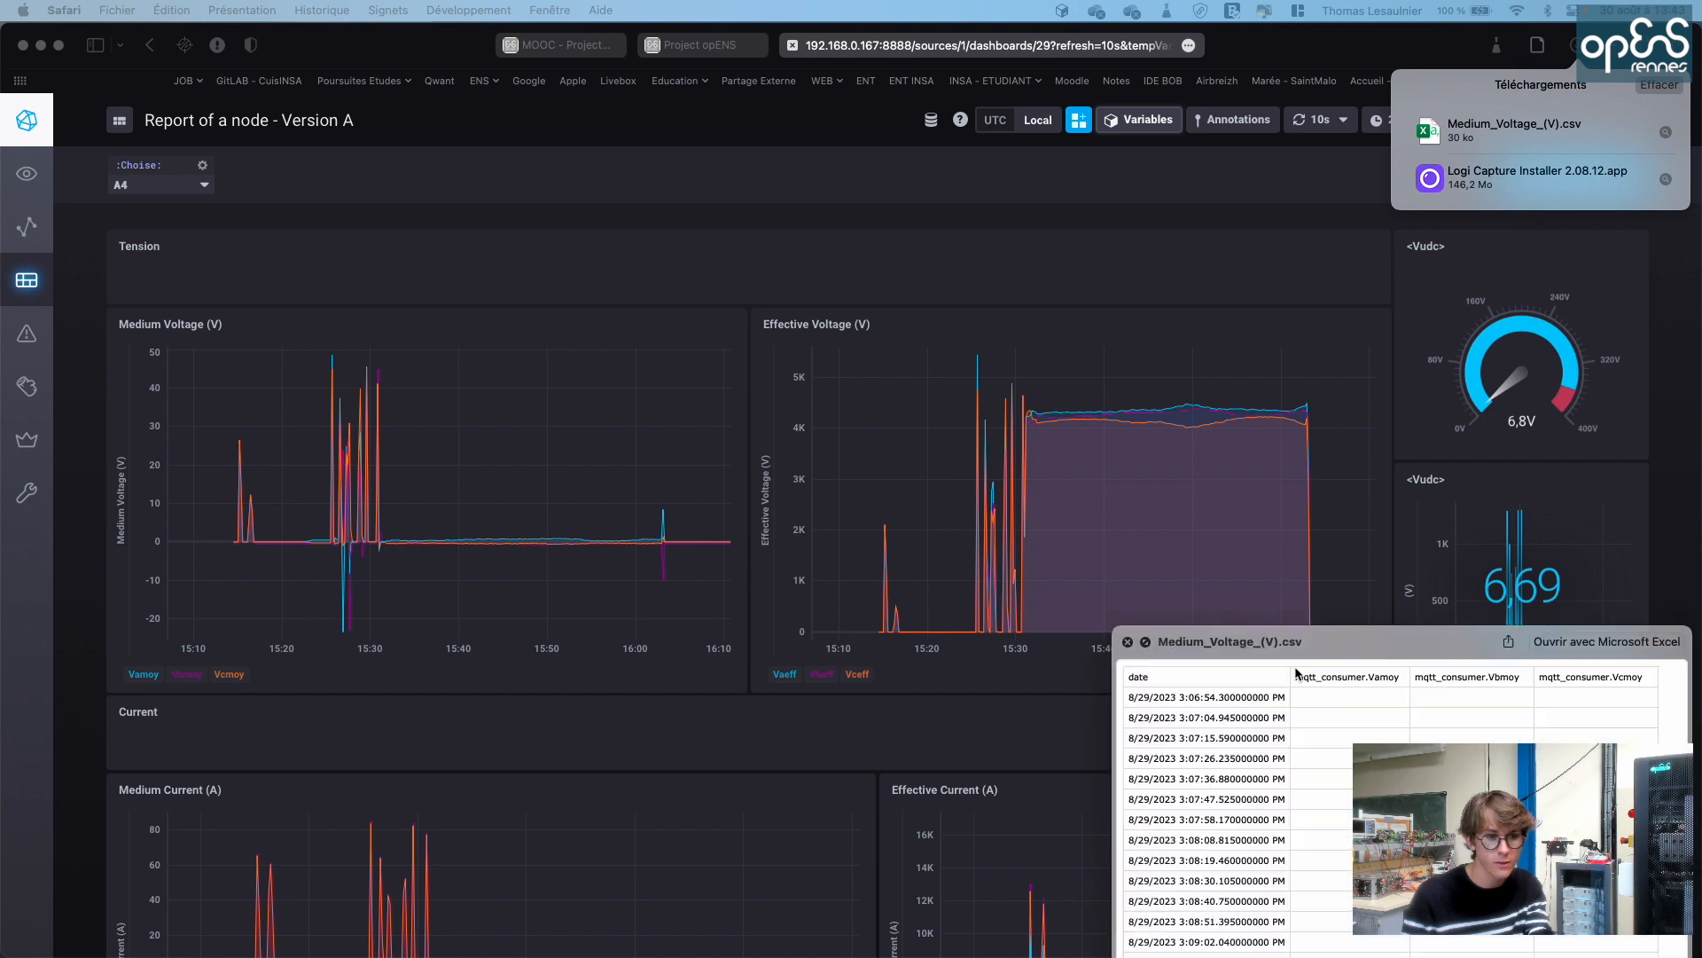
{"action": "left_click_drag", "start_coordinate": [979, 346], "coordinate": [807, 201]}
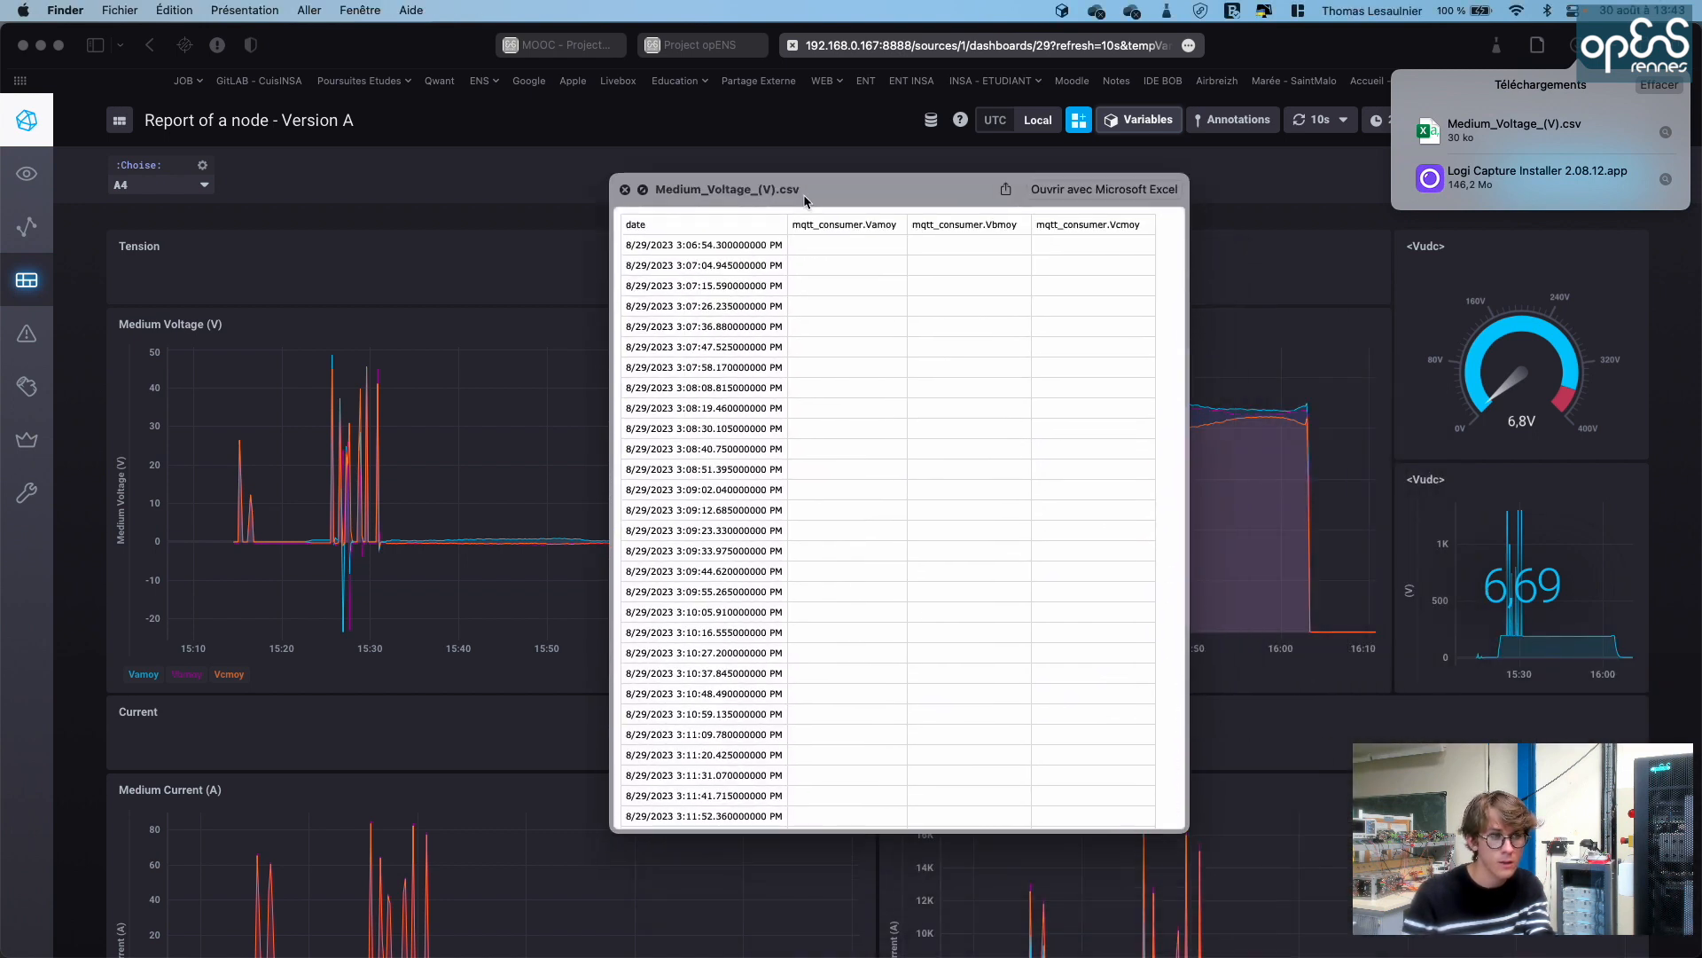
{"action": "scroll", "coordinate": [745, 477], "scroll_direction": "down", "scroll_amount": 3}
{"action": "scroll", "coordinate": [745, 477], "scroll_direction": "up", "scroll_amount": 3}
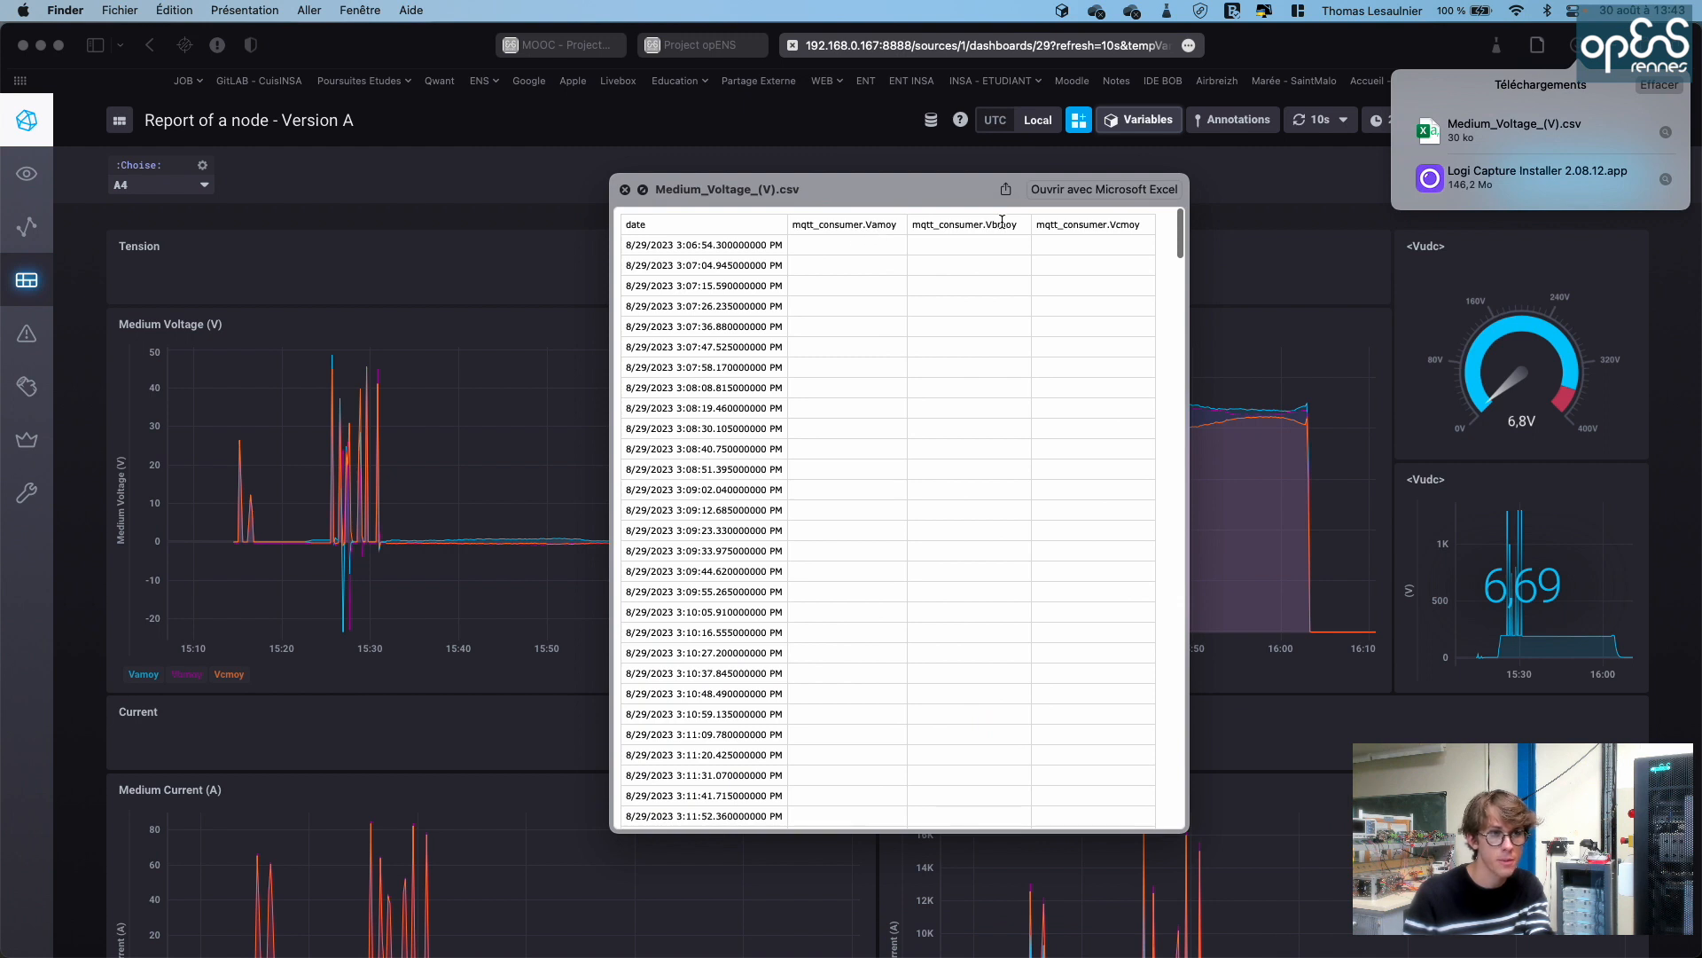
{"action": "scroll", "coordinate": [1005, 461], "scroll_direction": "down", "scroll_amount": 15}
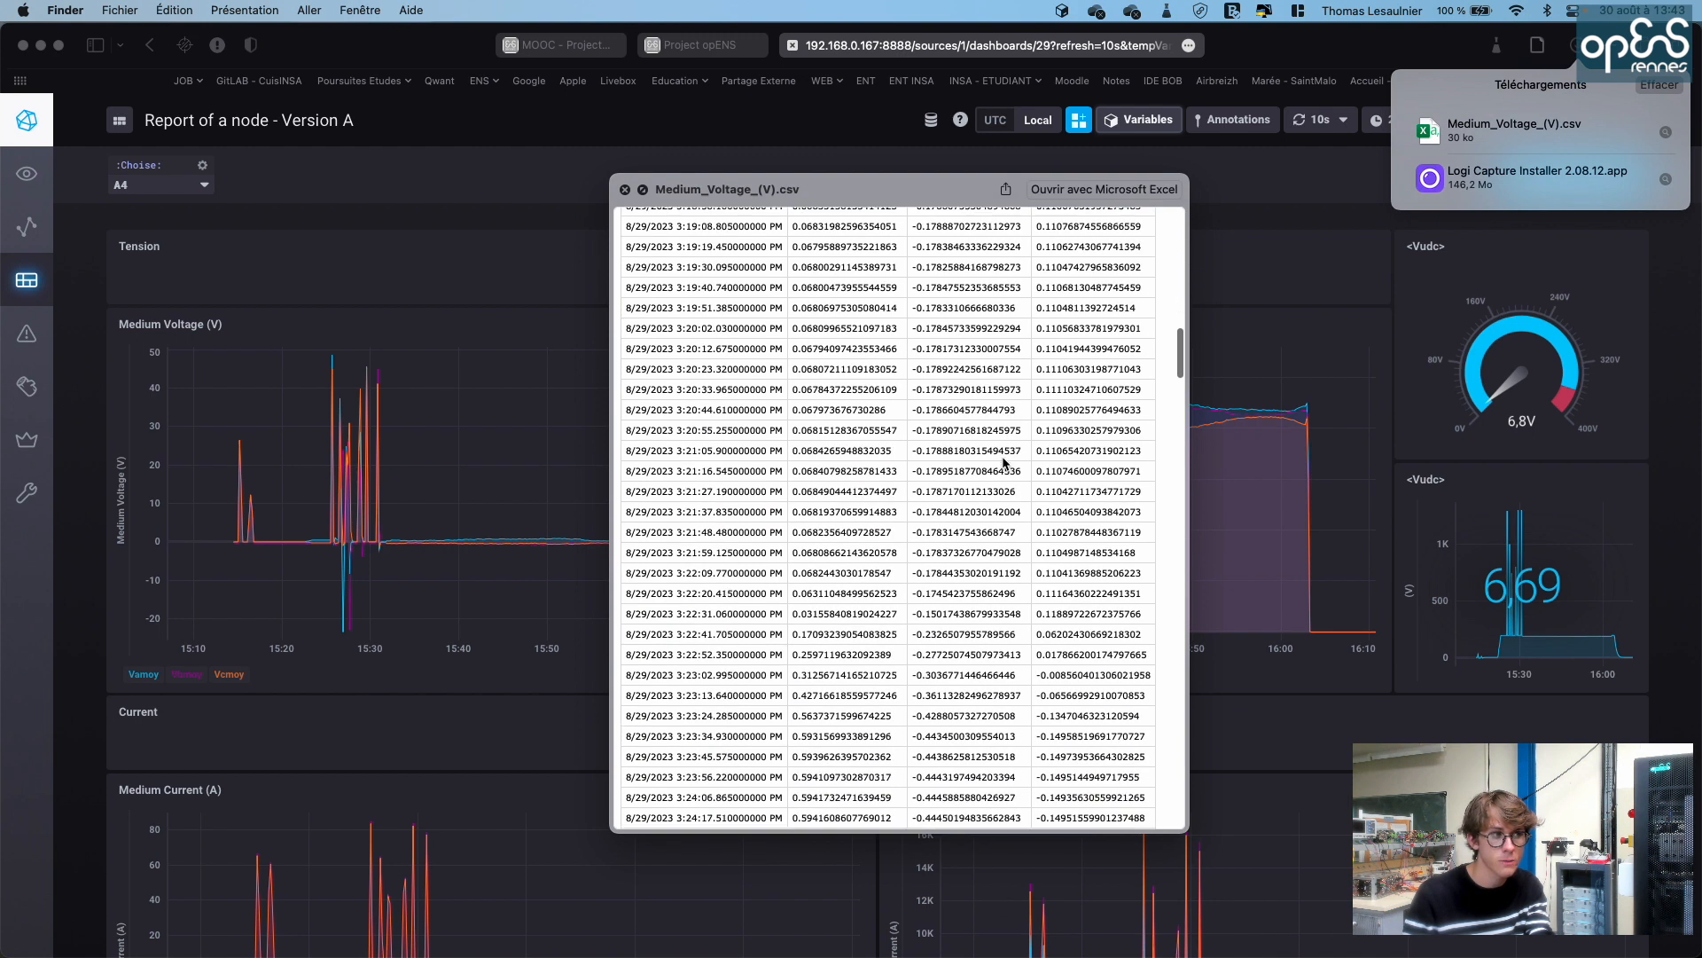
{"action": "scroll", "coordinate": [1005, 460], "scroll_direction": "down", "scroll_amount": 10}
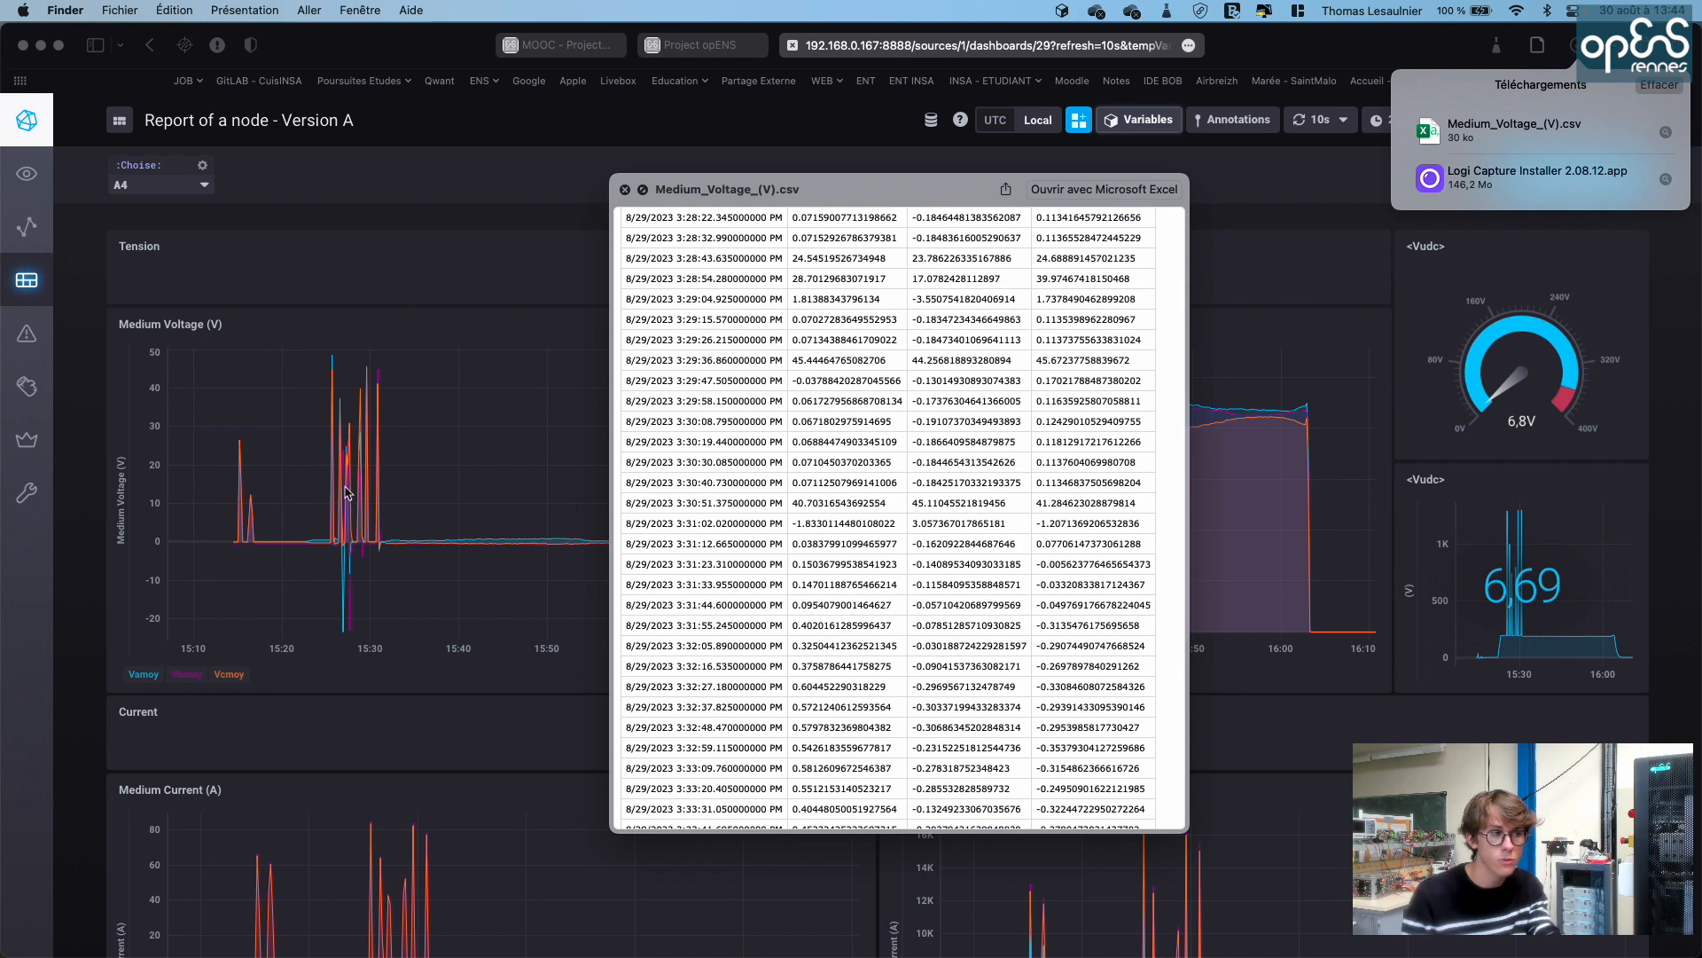
{"action": "scroll", "coordinate": [768, 576], "scroll_direction": "down", "scroll_amount": 10}
{"action": "scroll", "coordinate": [768, 577], "scroll_direction": "down", "scroll_amount": 20}
{"action": "scroll", "coordinate": [768, 576], "scroll_direction": "up", "scroll_amount": 20}
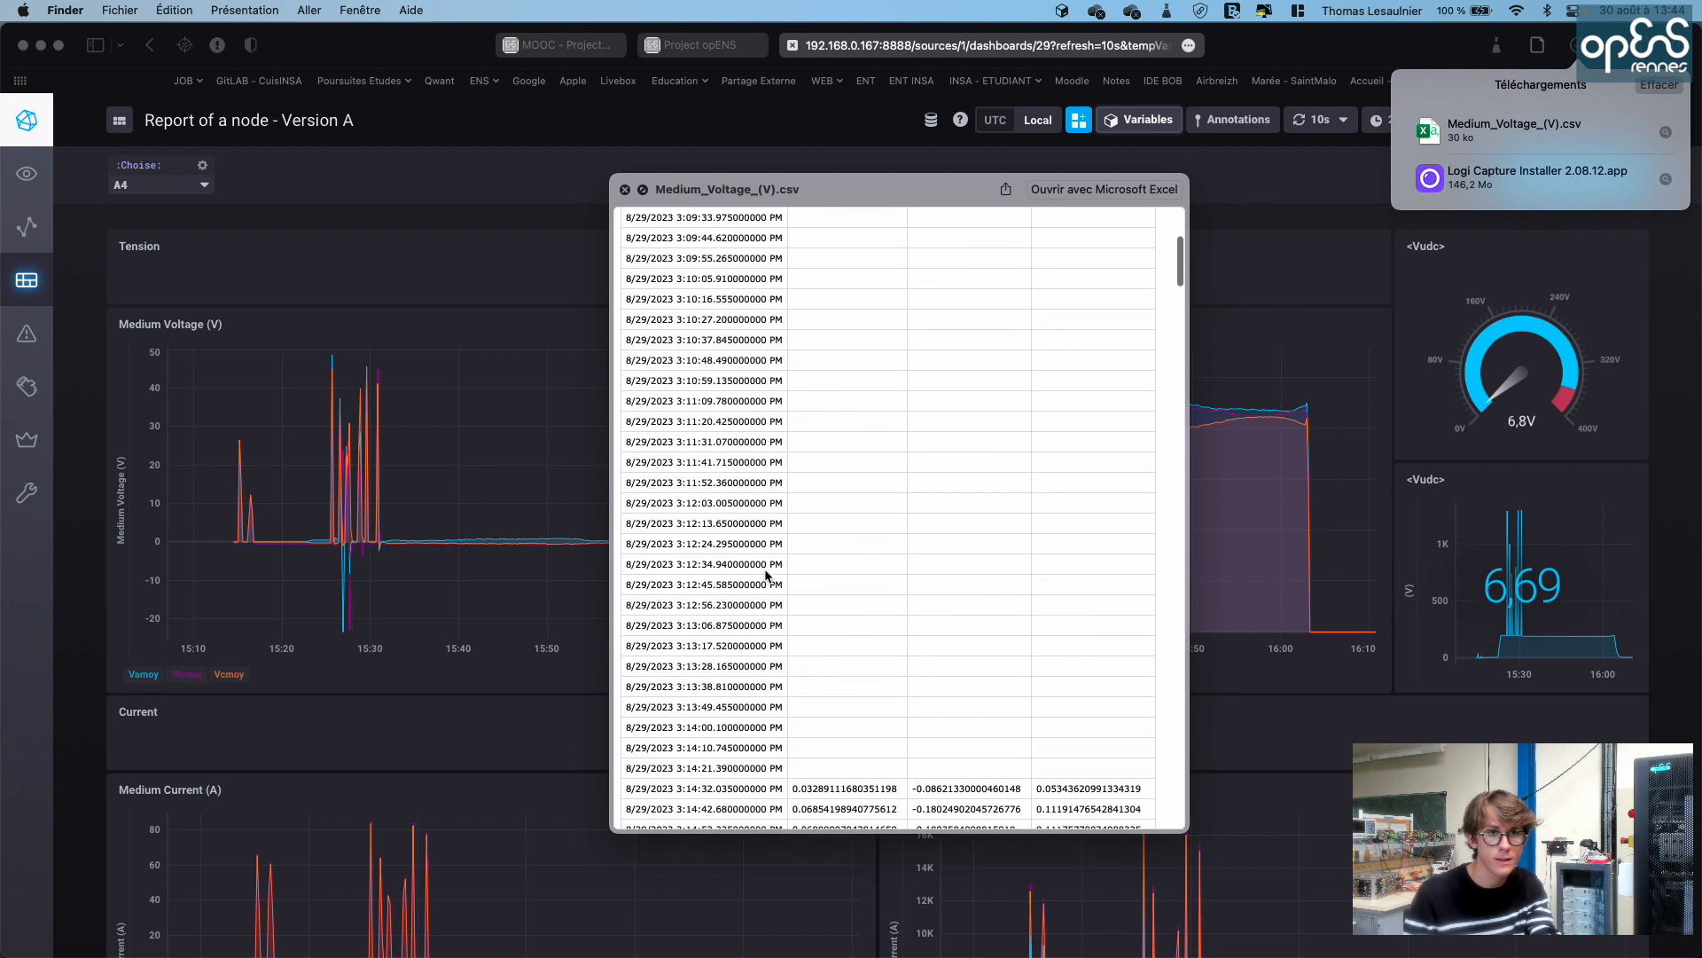
{"action": "key", "text": "space"}
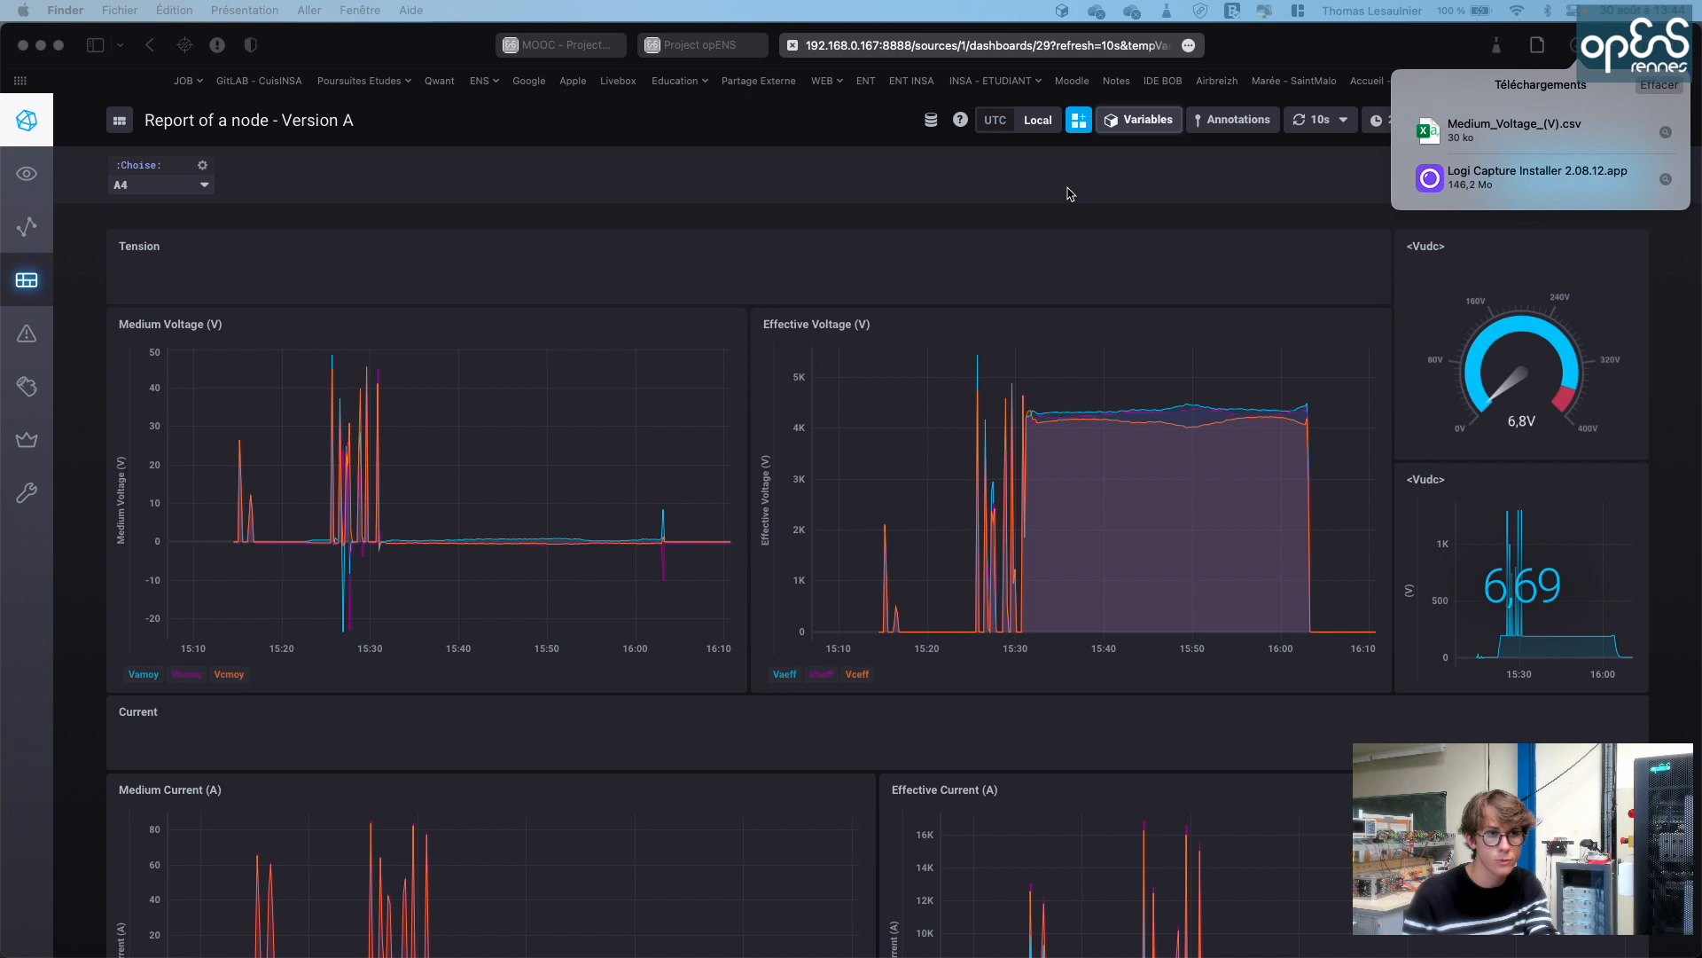